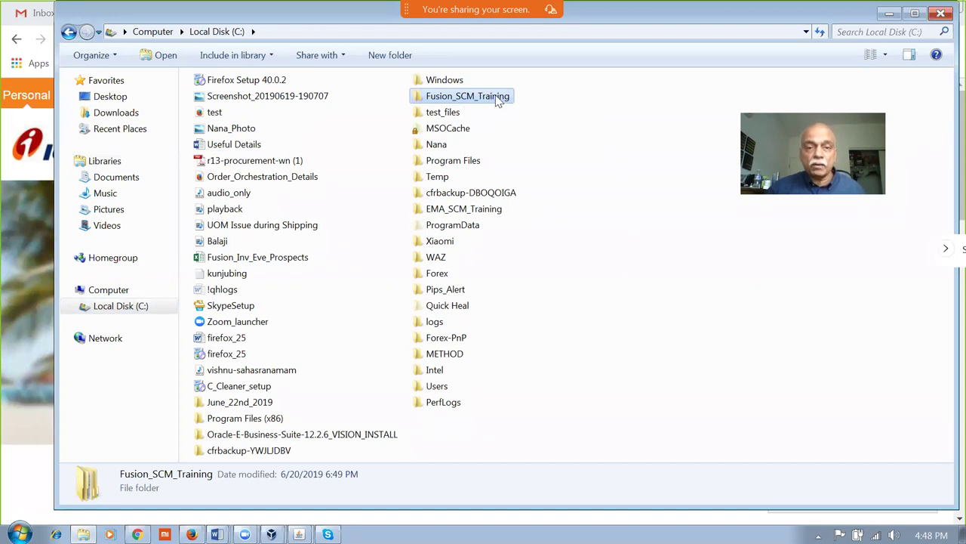
Step: Open the Fusion_SCM_Training folder on C: and select Fusion_Additional_Docs_Records
double_click(498, 98)
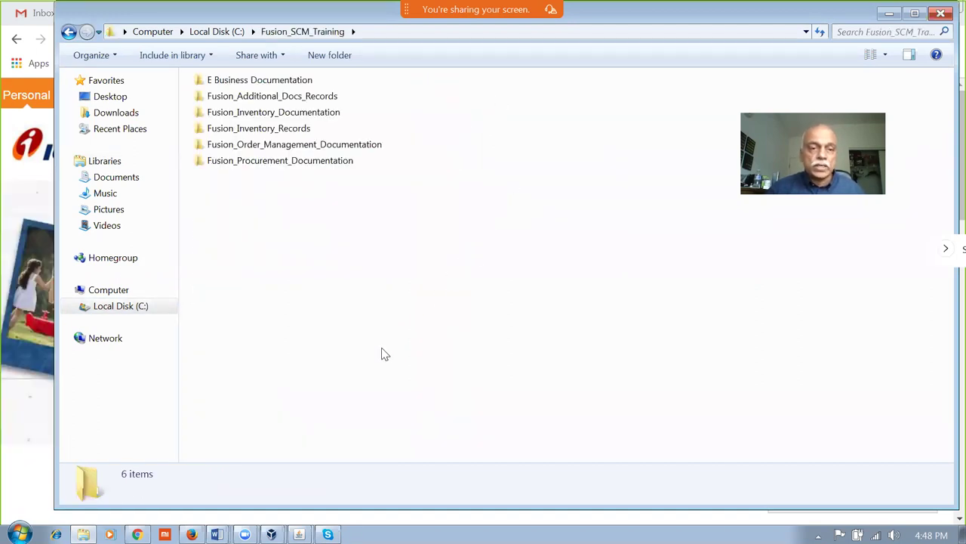
left_click(263, 104)
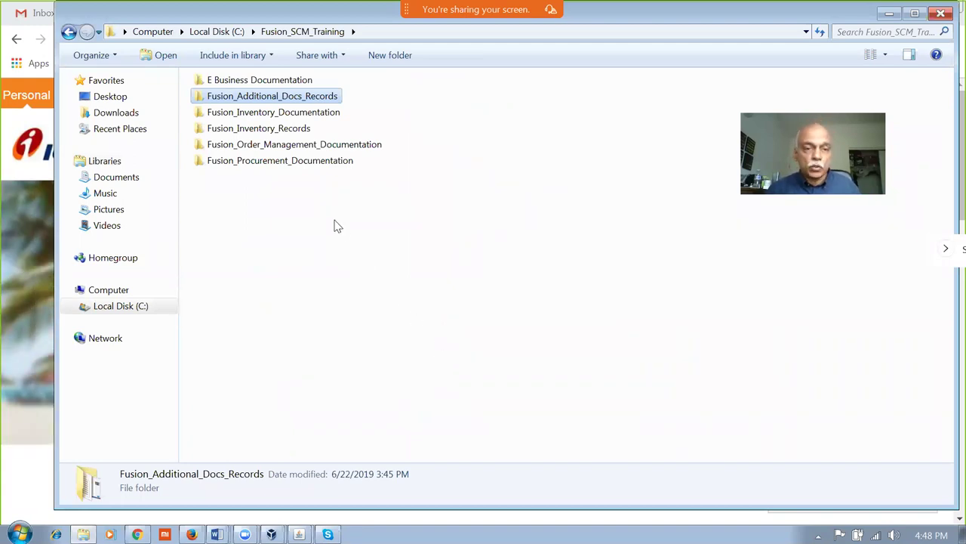
Step: Open Fusion_Additional_Docs_Records, select the instance credentials document, then bring up Google Drive in the browser
double_click(274, 96)
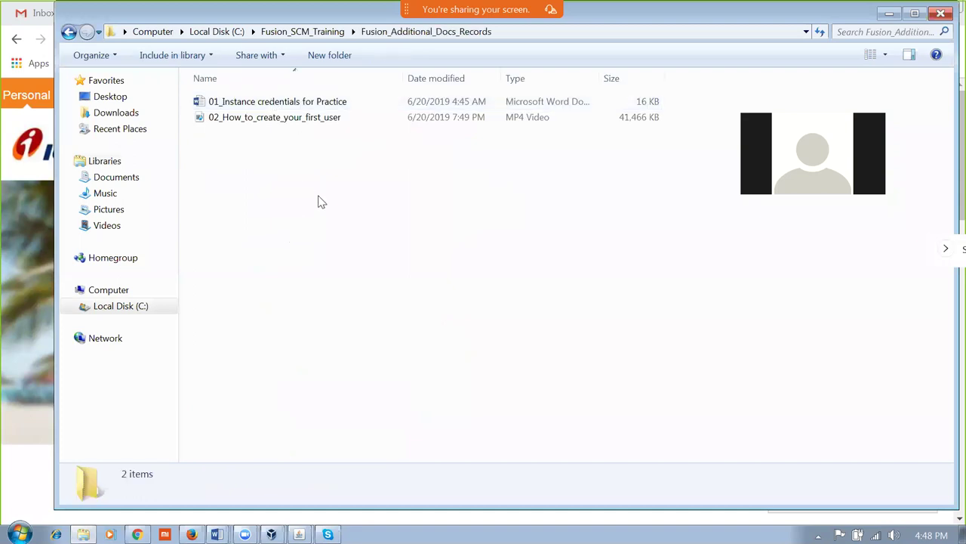
left_click(282, 106)
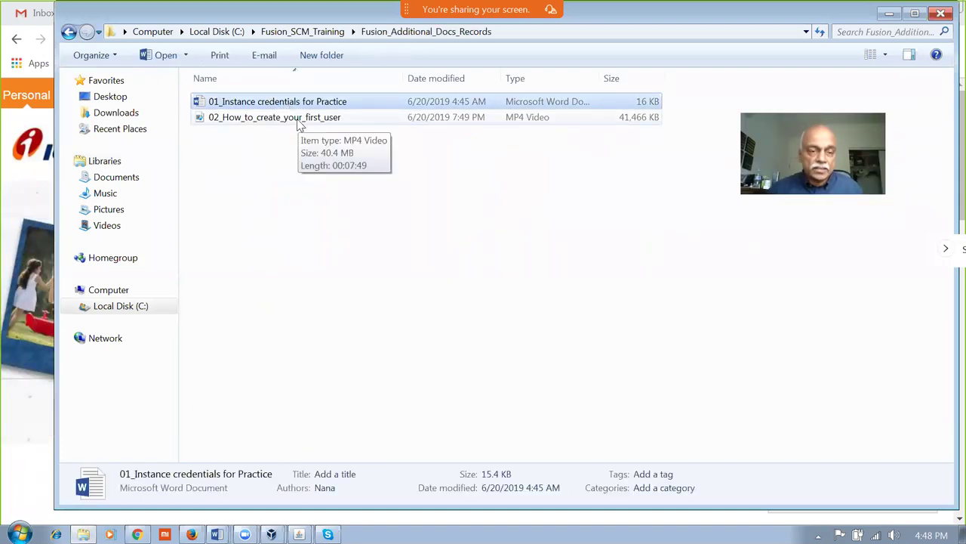
left_click(298, 124)
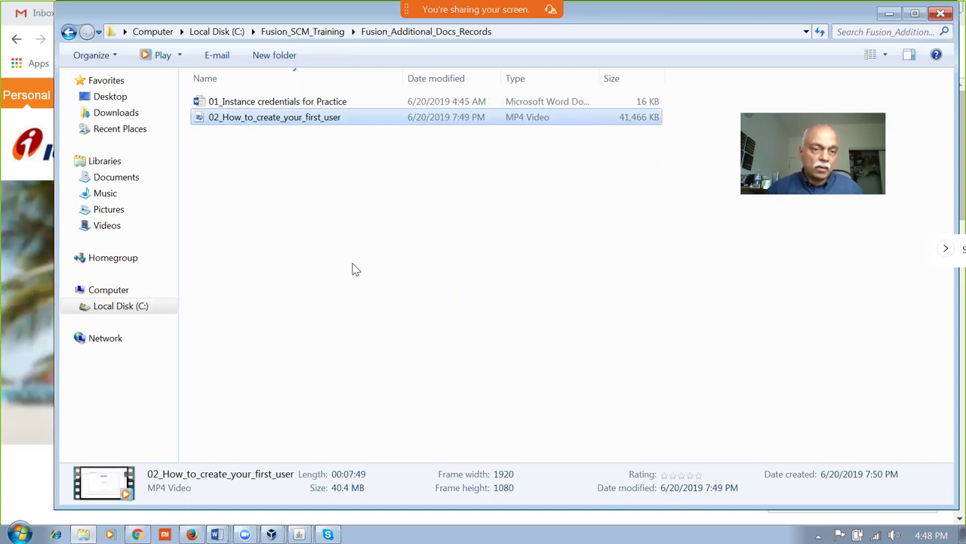
left_click(358, 261)
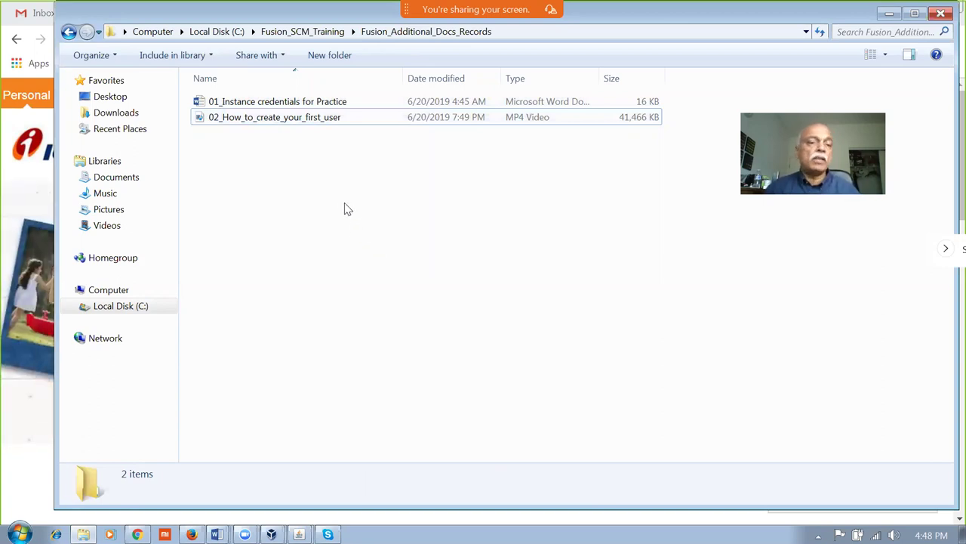
left_click(288, 107)
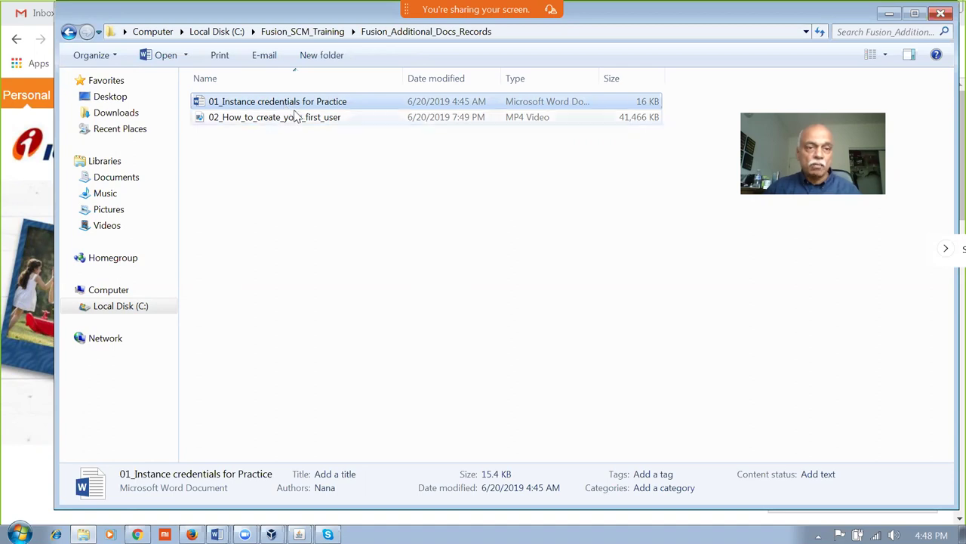
left_click(35, 434)
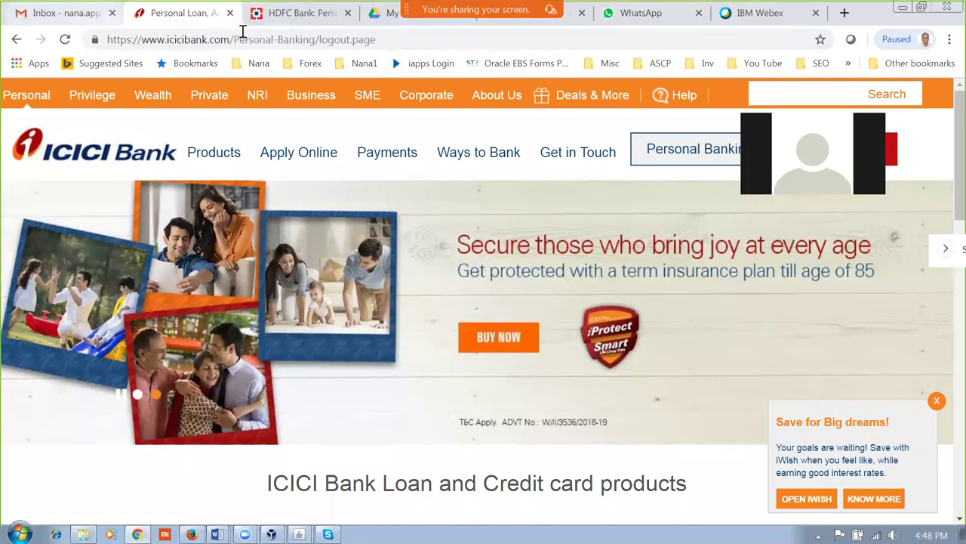
left_click(390, 17)
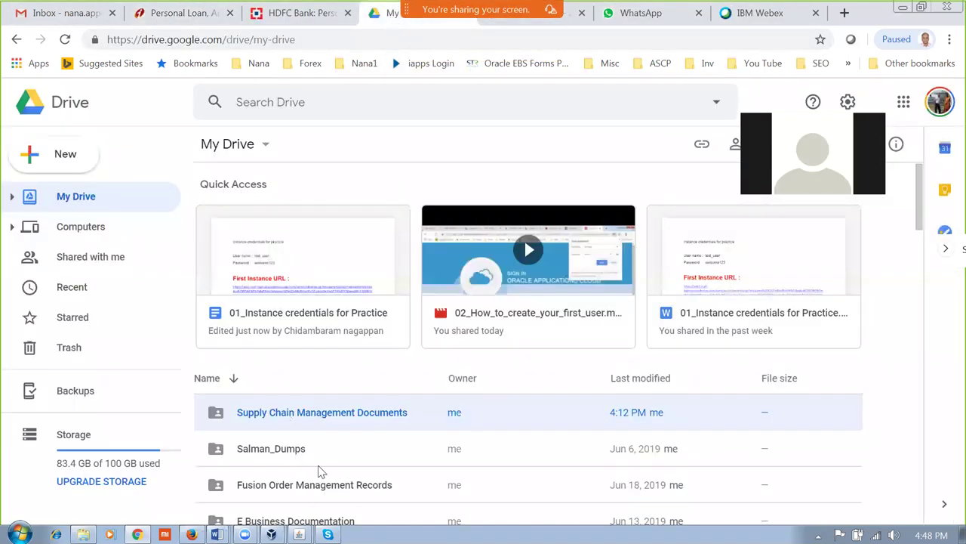
Step: In Google Drive, open Supply Chain Management Documents, then its Fusion_Additional_Docs_Records folder
double_click(369, 414)
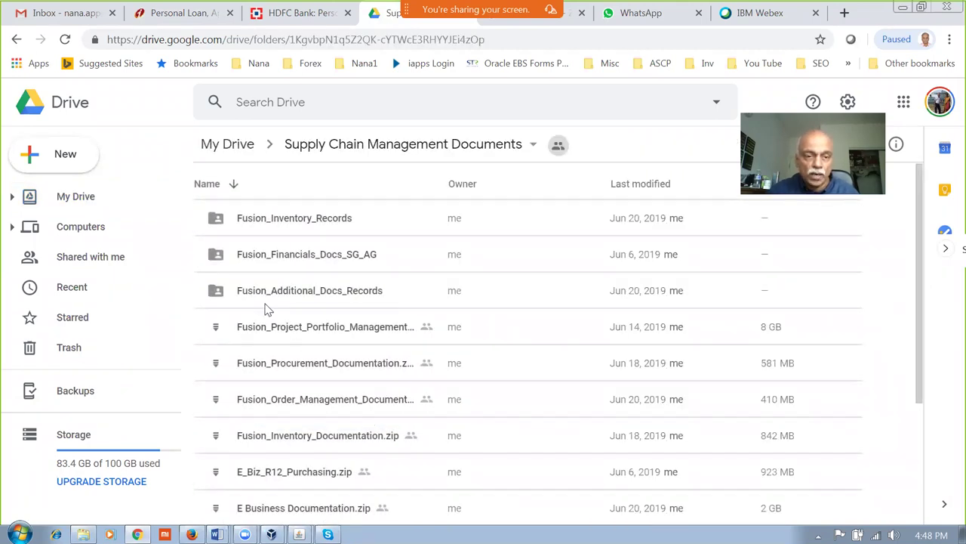
left_click(383, 230)
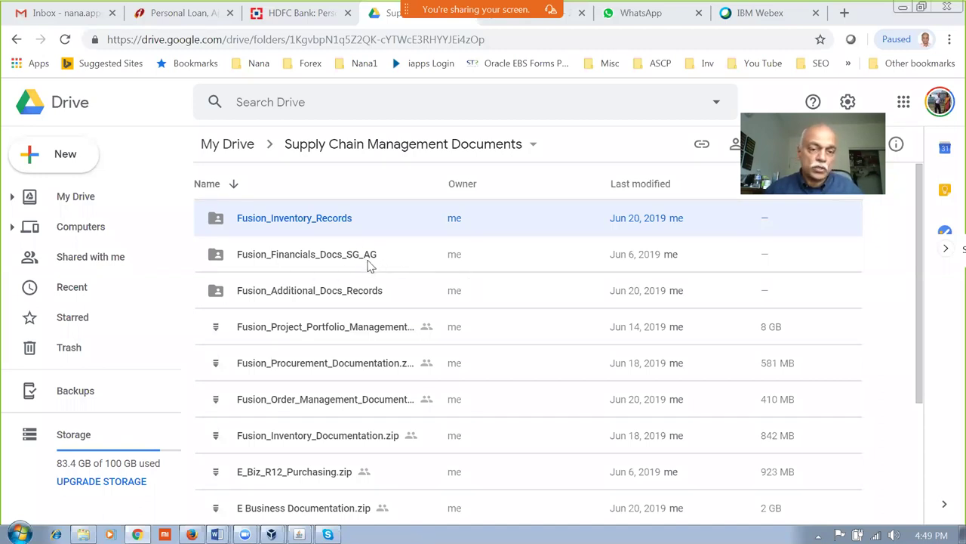
double_click(360, 302)
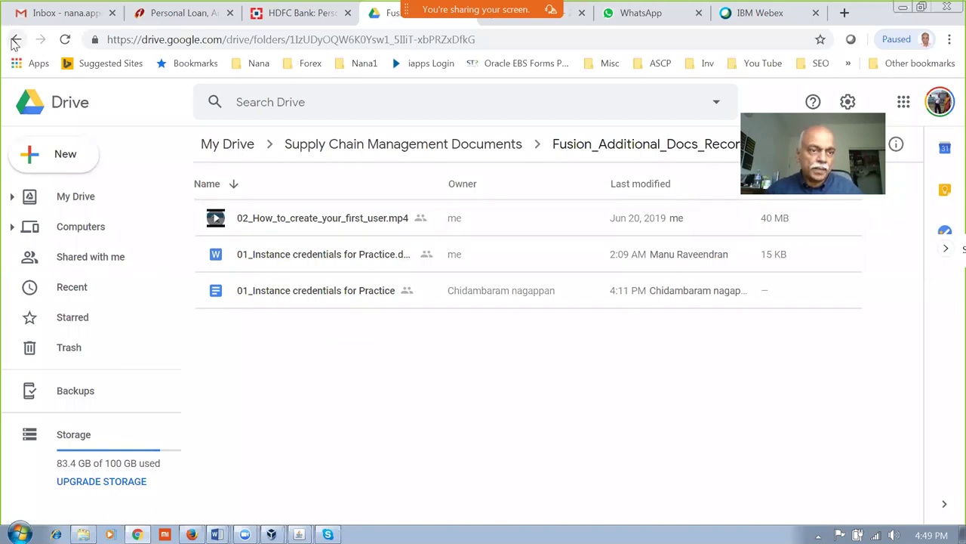
Step: Return to Supply Chain Management Documents in Drive, then bring the local Explorer folder forward
left_click(16, 39)
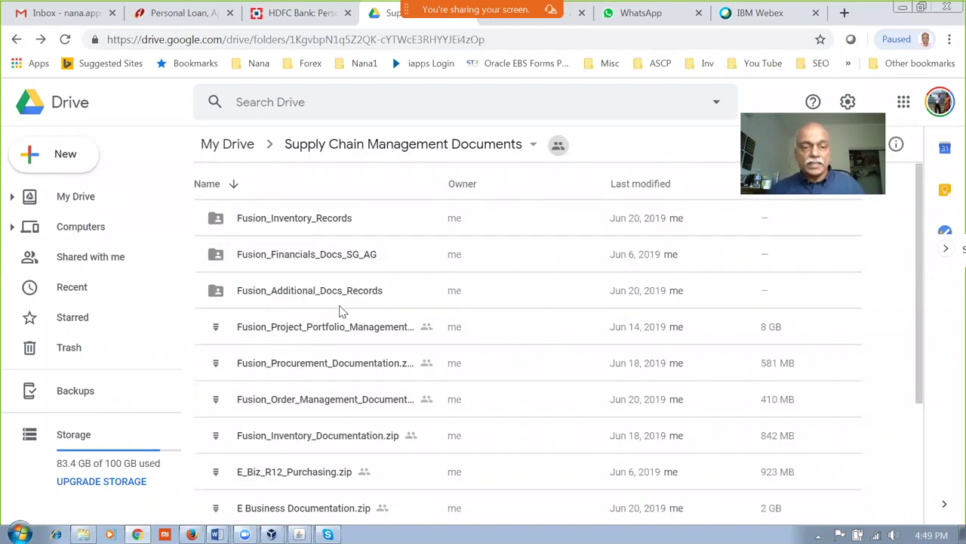
left_click(379, 226)
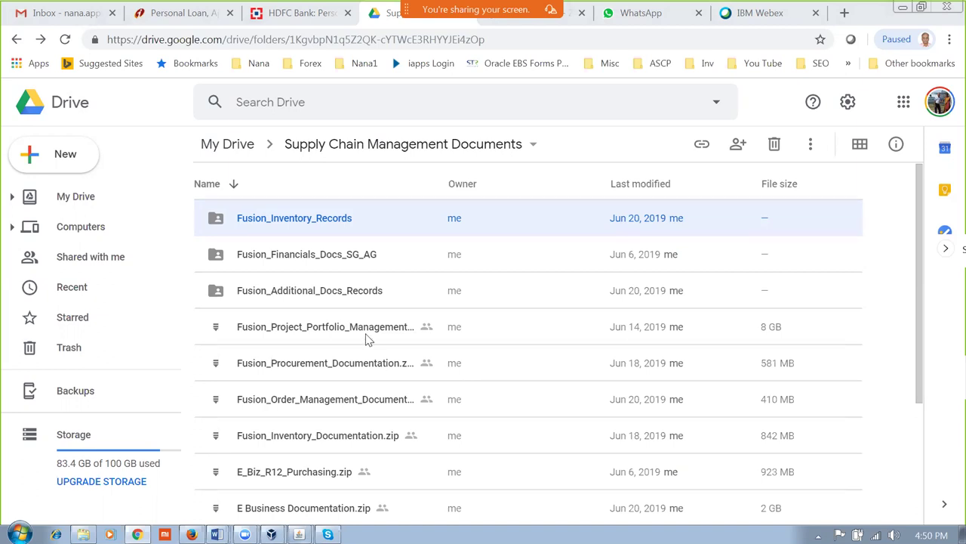
left_click(386, 300)
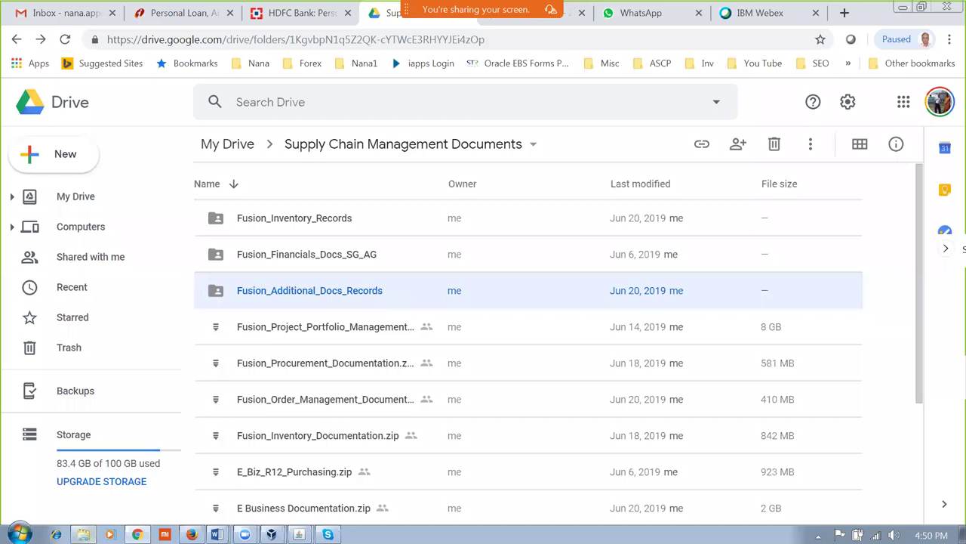
left_click(83, 534)
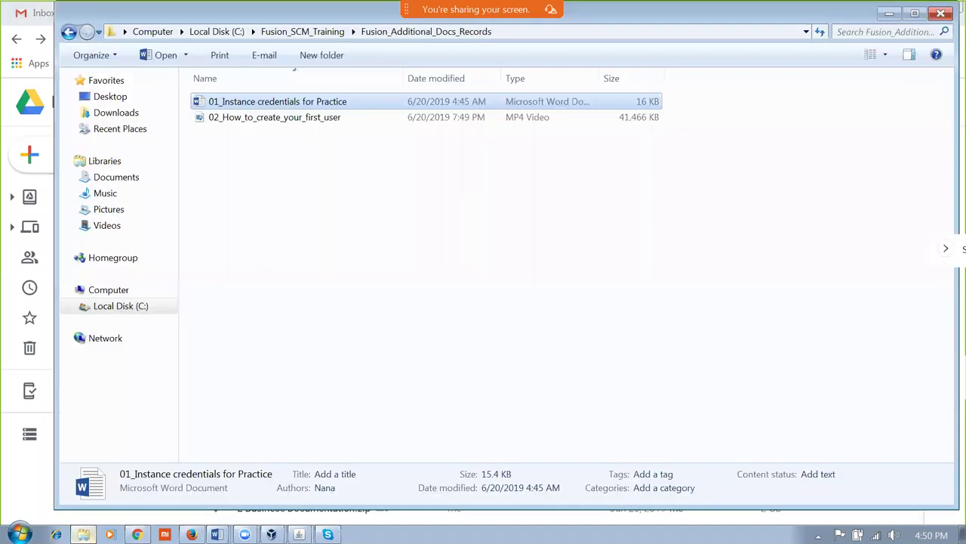
Step: Open 01_Instance credentials for Practice in Word and bring that document to the front
left_click(354, 260)
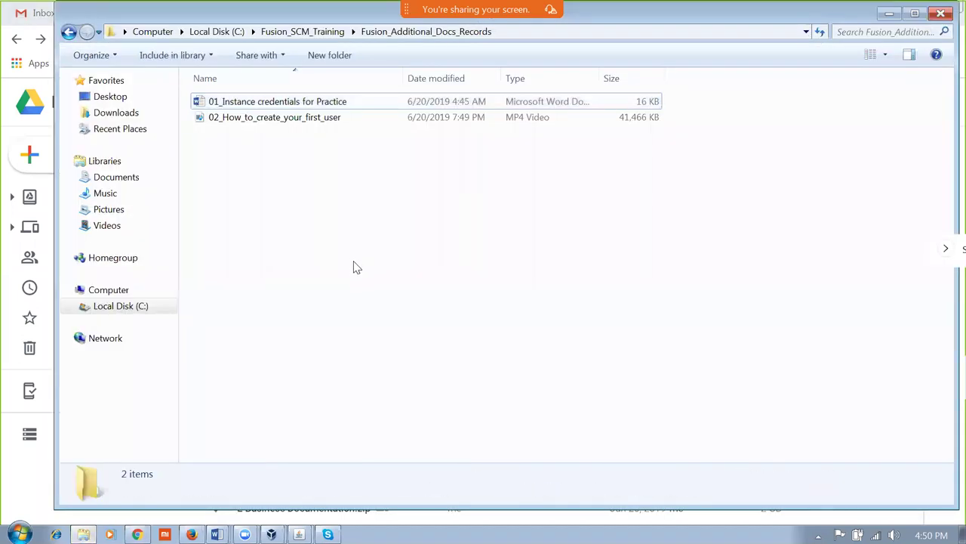
double_click(278, 104)
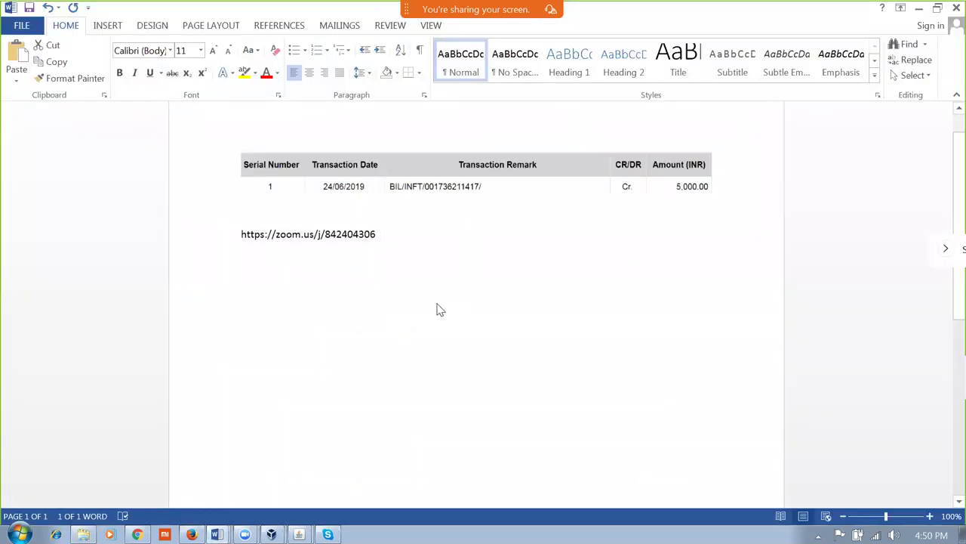
left_click(917, 8)
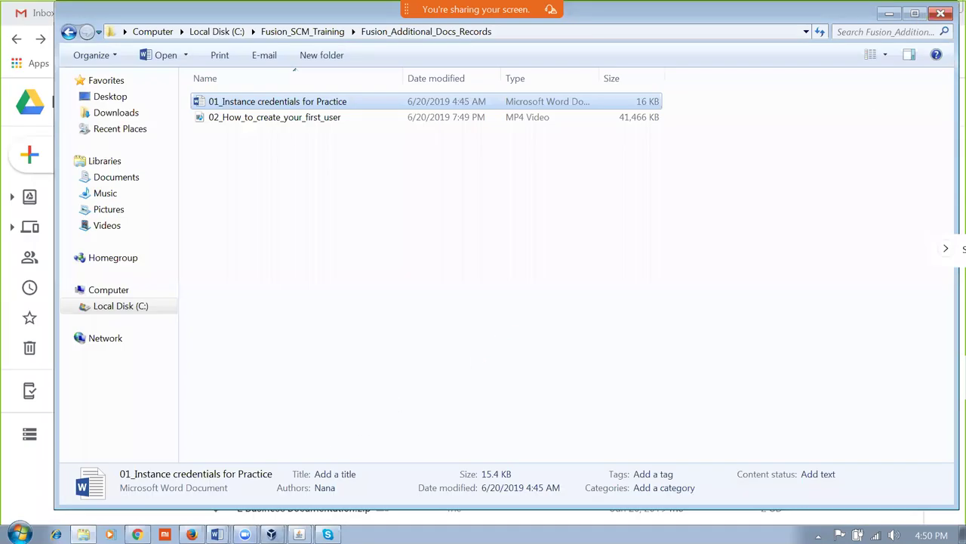
left_click(217, 533)
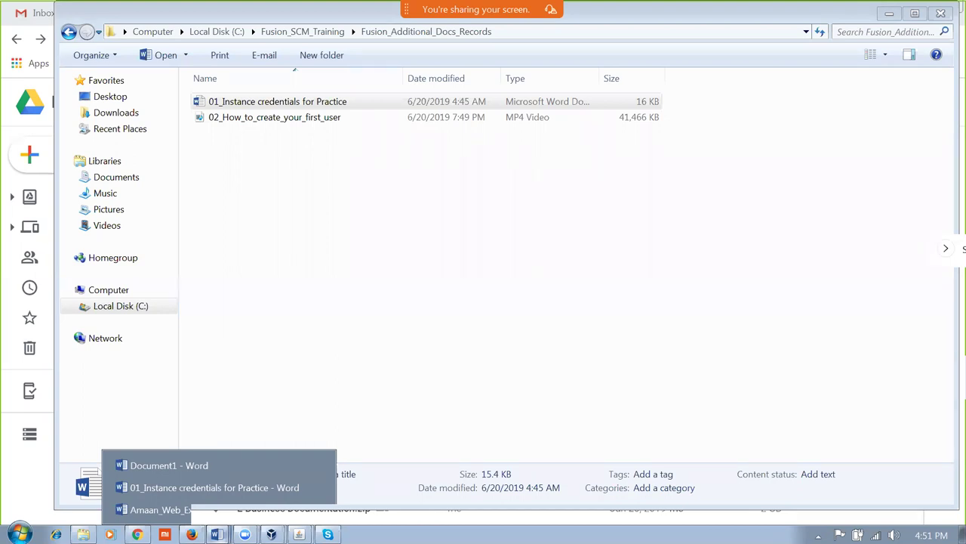
left_click(185, 493)
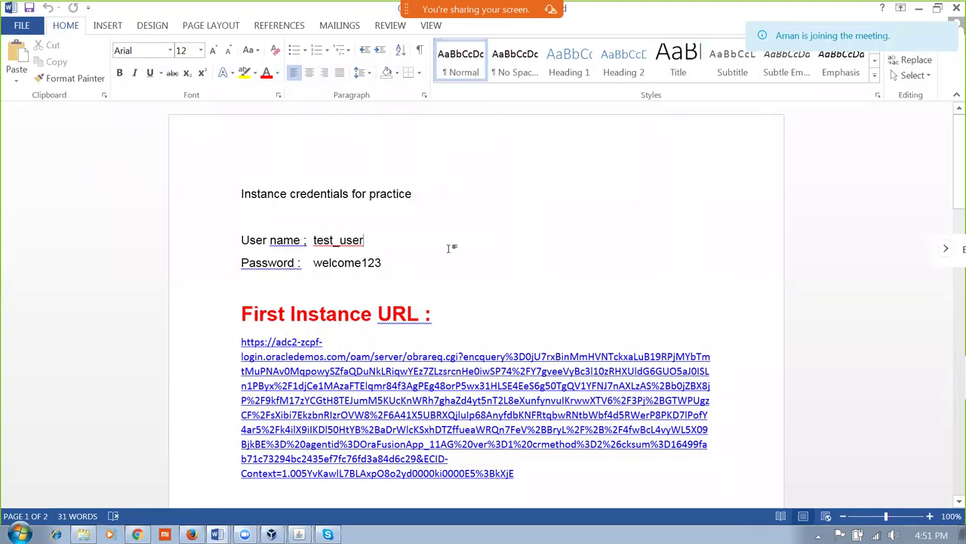
Step: Look over the instance URLs in the credentials document and select the full First Instance URL
scroll(456, 313, "down", 3)
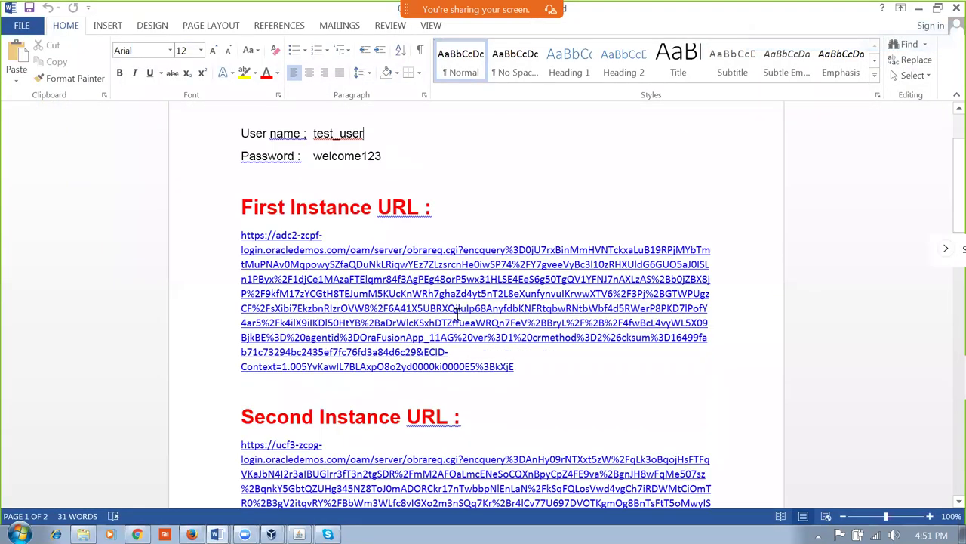
left_click(491, 395)
scroll(494, 400, "down", 6)
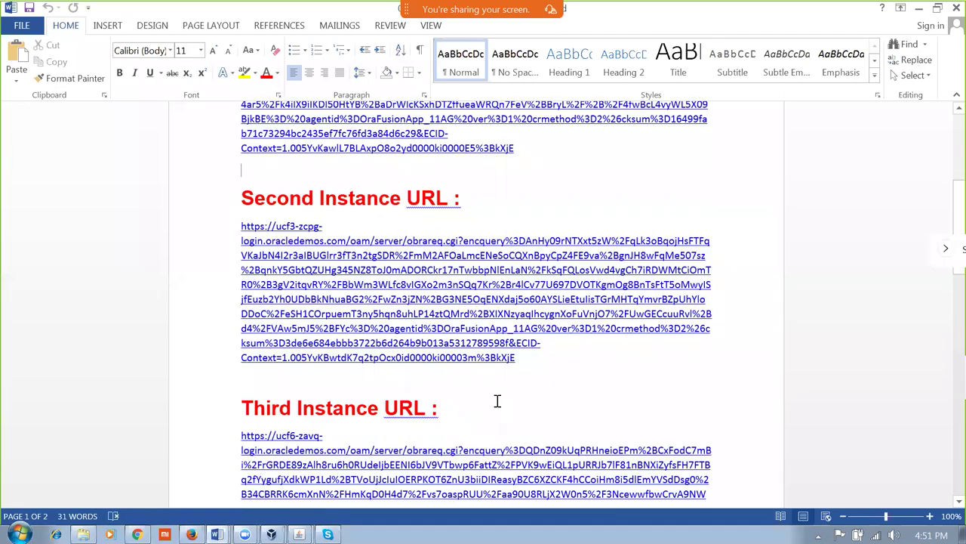
scroll(497, 401, "down", 12)
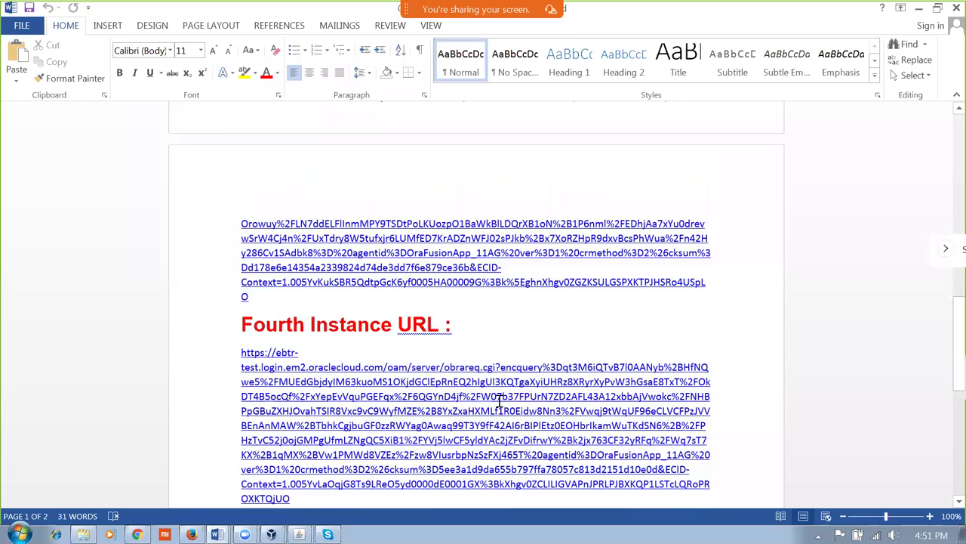
scroll(498, 404, "up", 3)
scroll(497, 404, "down", 3)
scroll(498, 402, "up", 11)
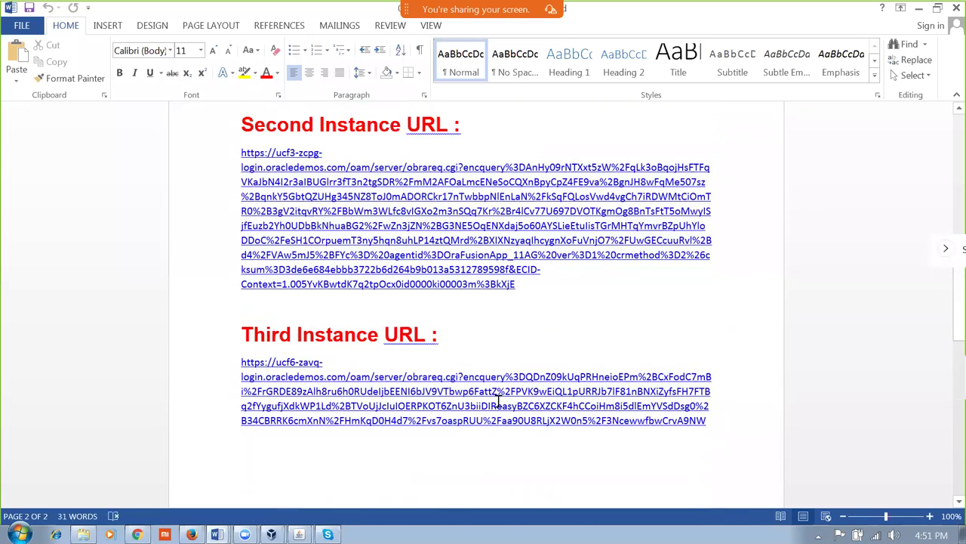
scroll(497, 401, "up", 6)
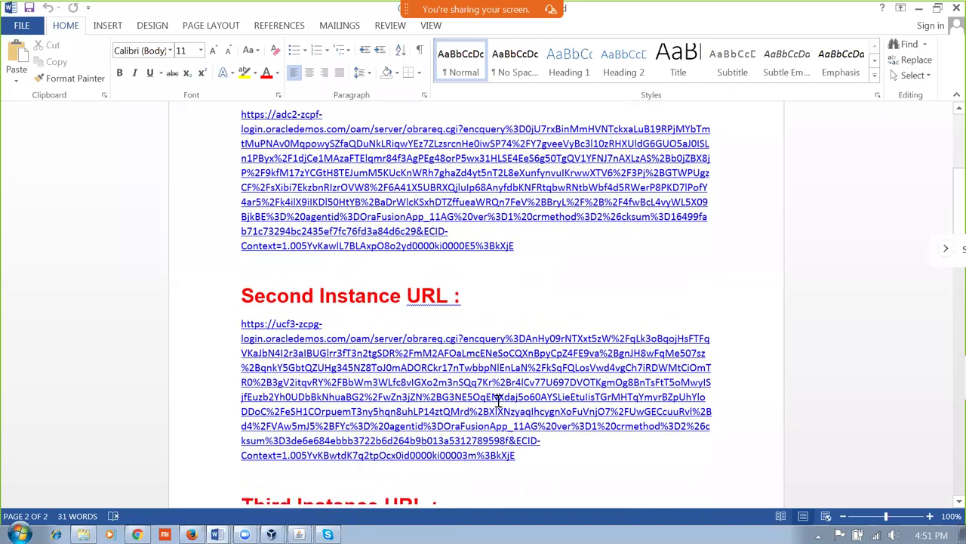
scroll(498, 401, "up", 3)
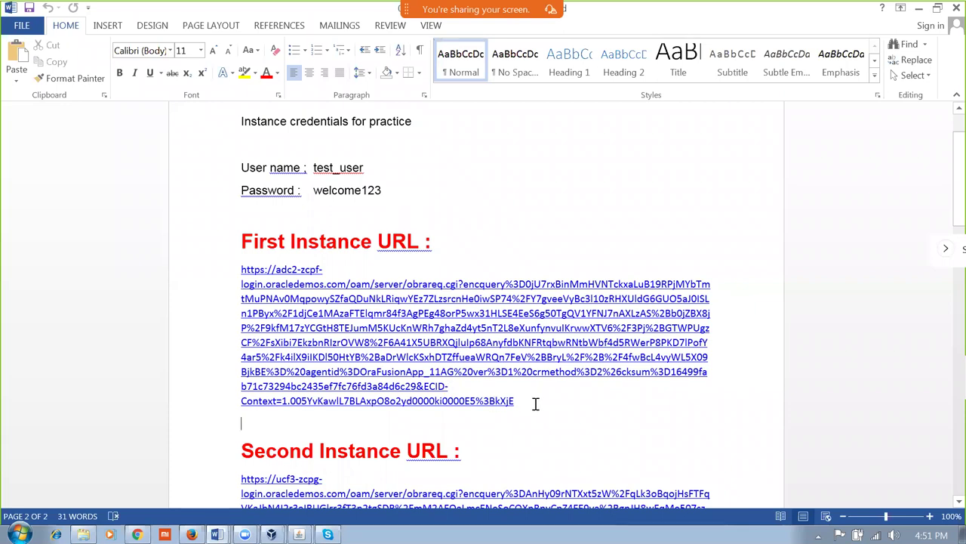
left_click_drag(529, 404, 242, 266)
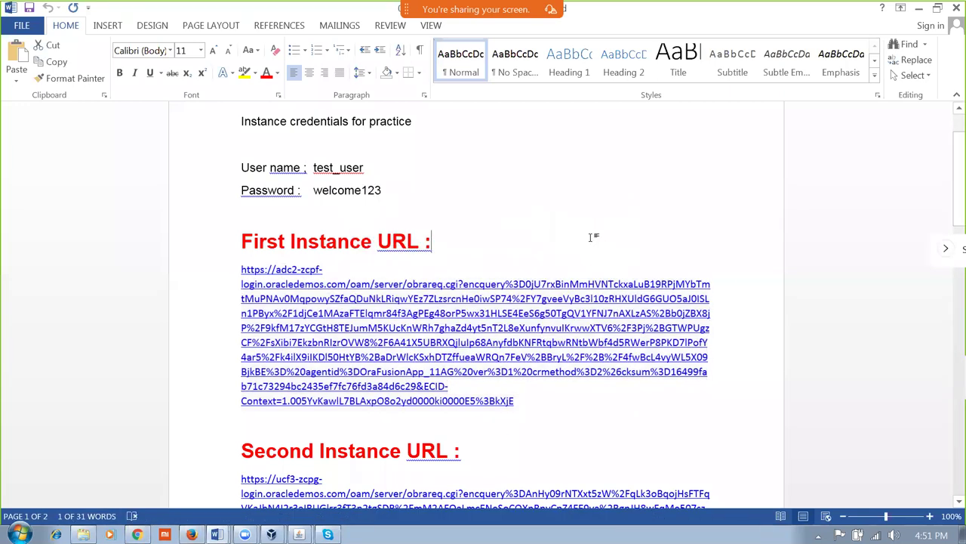
Step: Deselect the URL and switch from Word to the Google Drive browser window
left_click(592, 237)
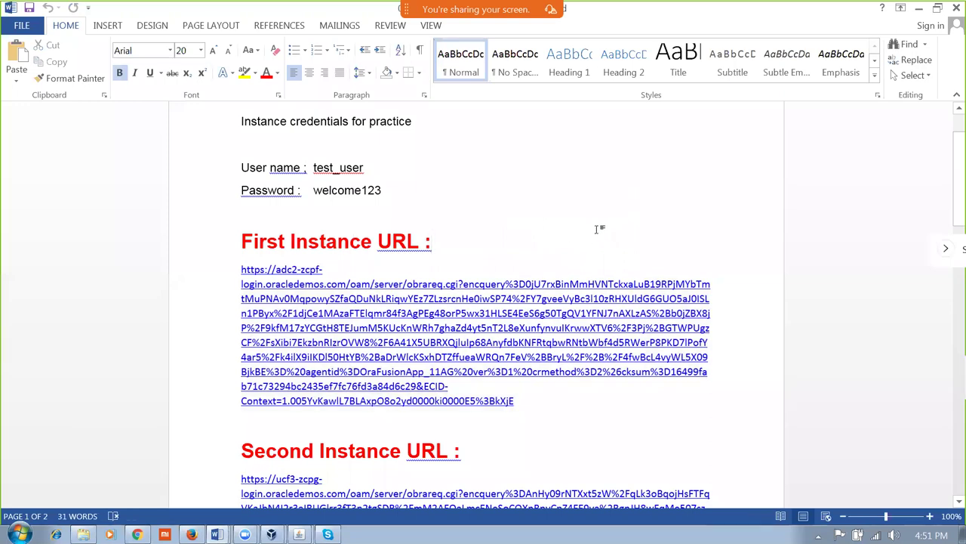
key("alt+Tab")
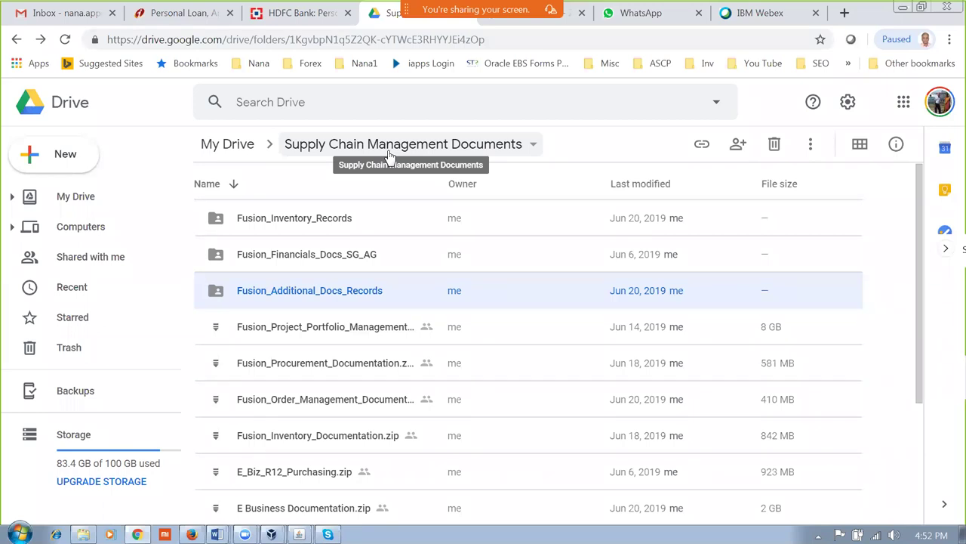
Step: Open Fusion_Additional_Docs_Records in Drive, go back, and bring up the local Explorer copy
double_click(305, 294)
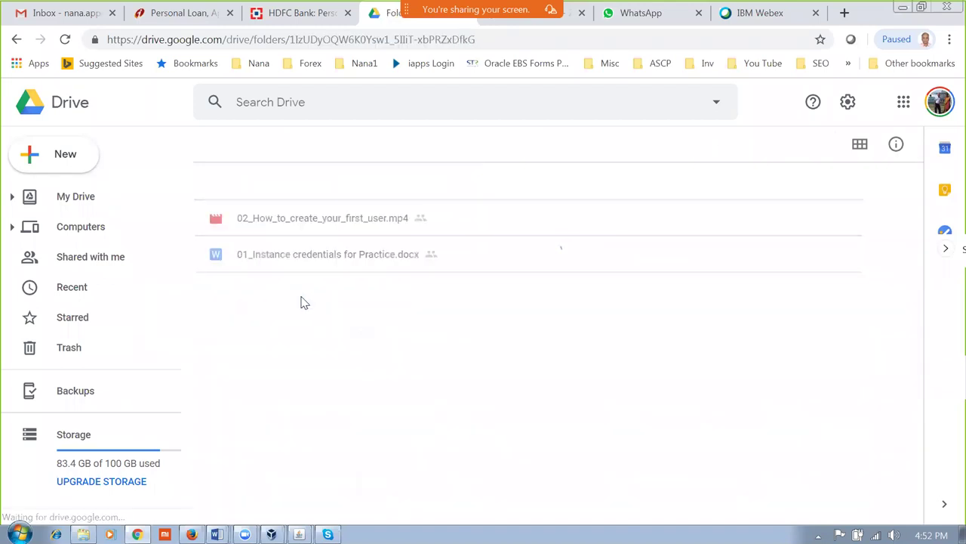
left_click(17, 39)
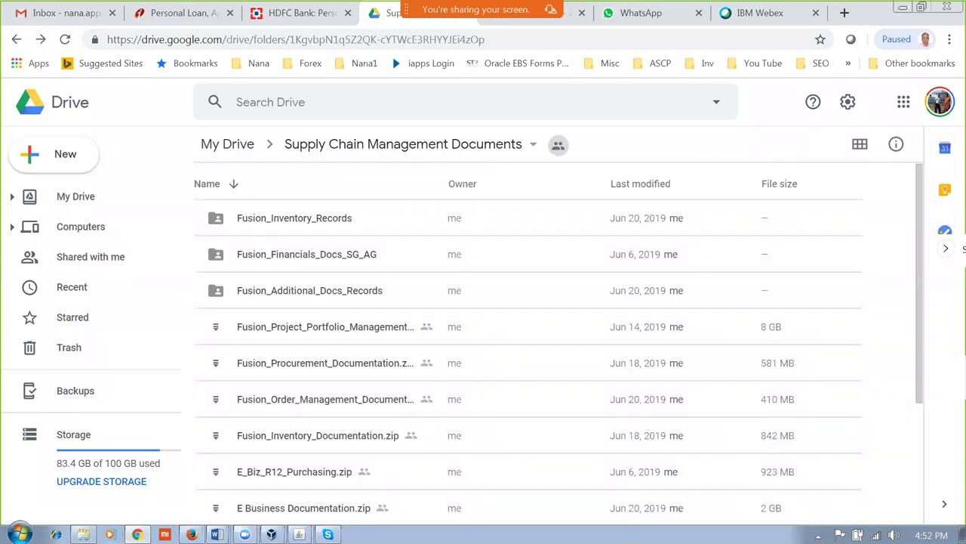
left_click(84, 534)
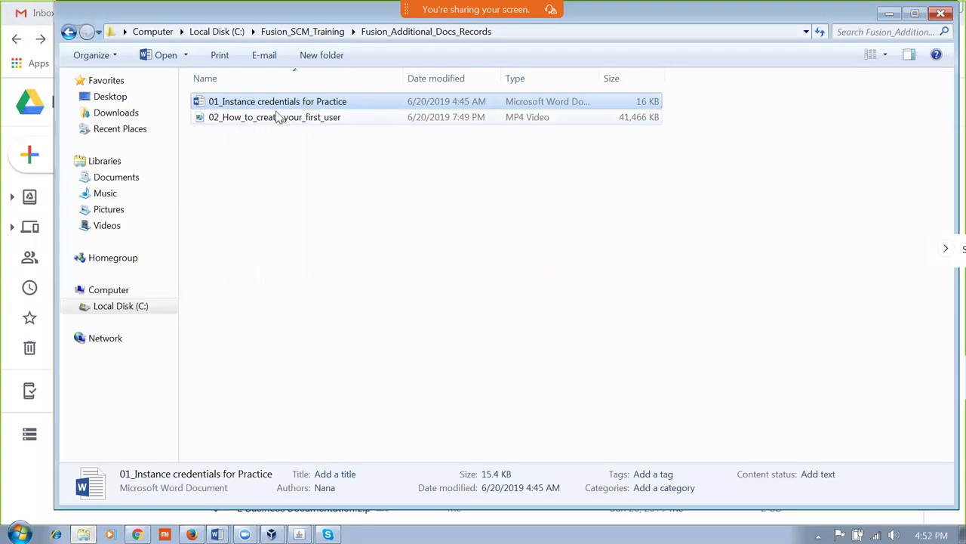
Step: Select the whole First Instance URL in the Word credentials document, then open a new browser tab
mouse_move(216, 535)
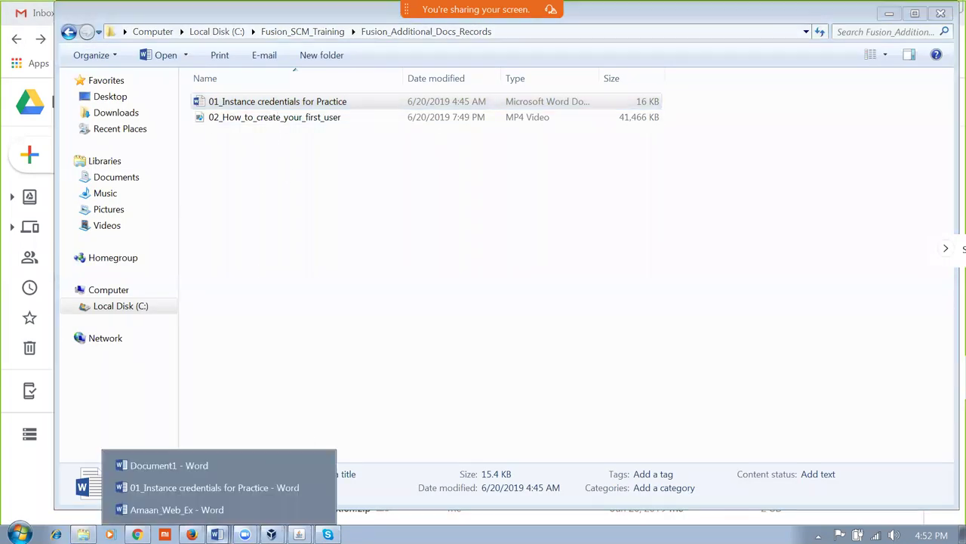
left_click(215, 489)
left_click_drag(542, 399, 238, 282)
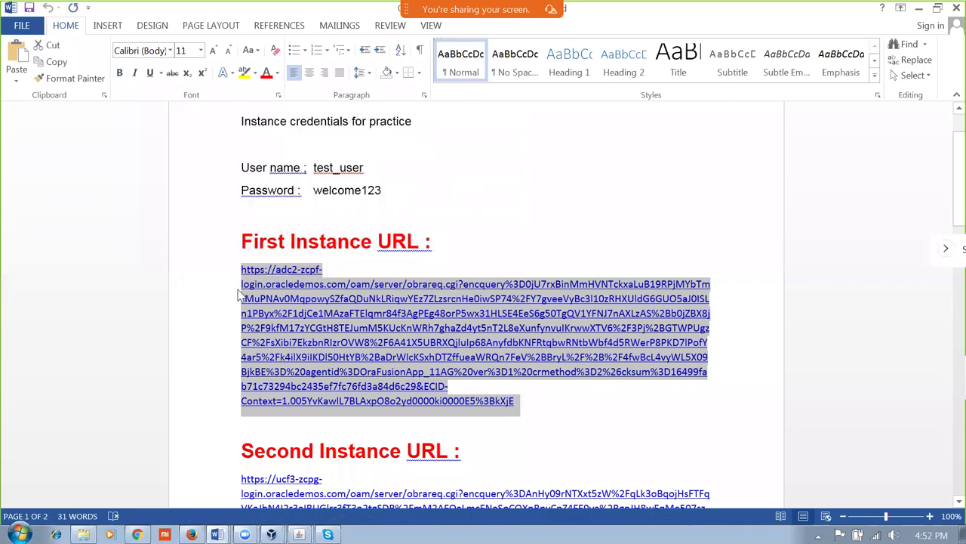
left_click(137, 534)
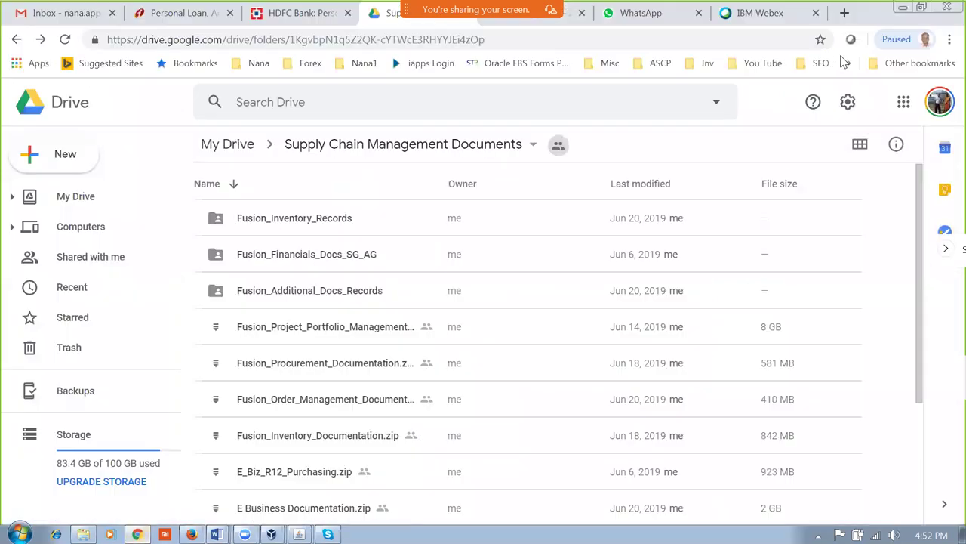
left_click(844, 13)
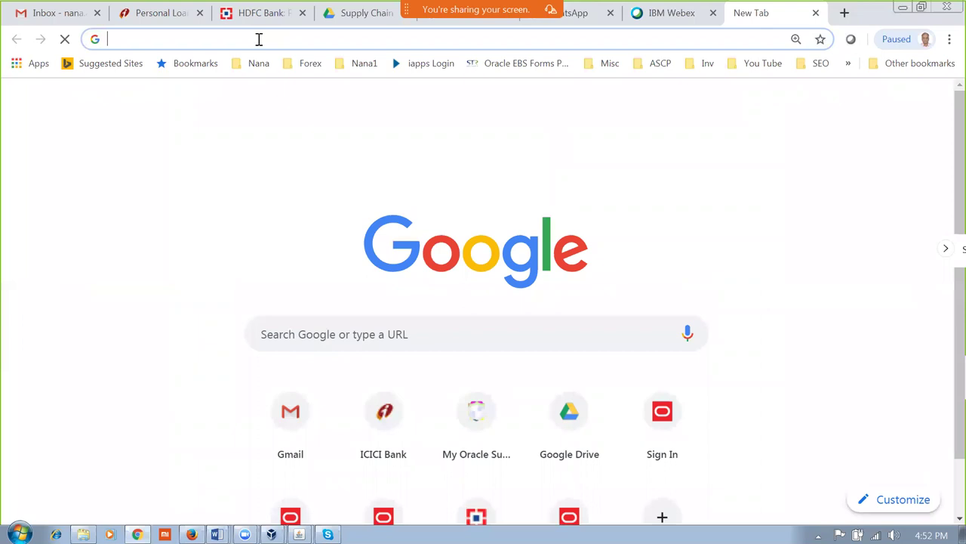
Step: Load the First Instance URL and sign in to Oracle with the saved test login
key("ctrl+v")
key("Return")
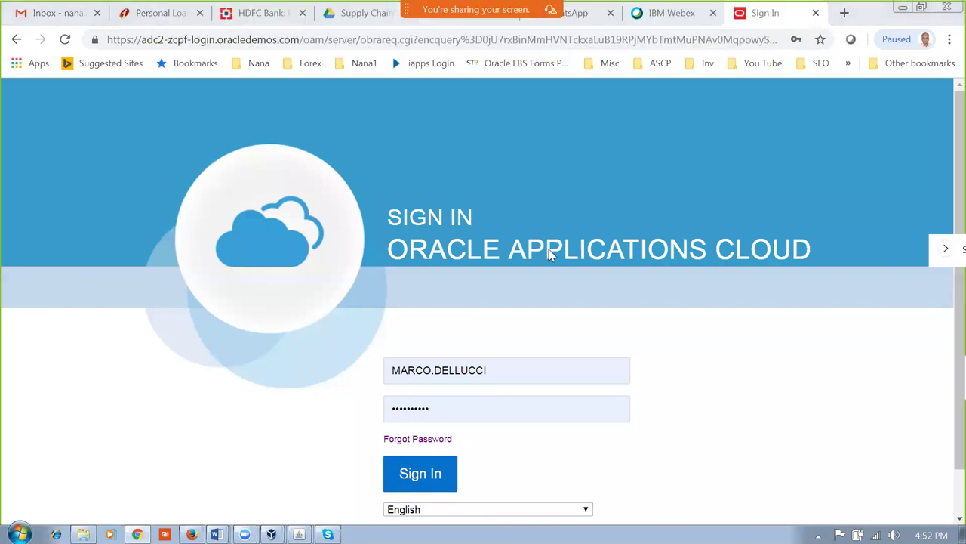
left_click_drag(490, 373, 262, 358)
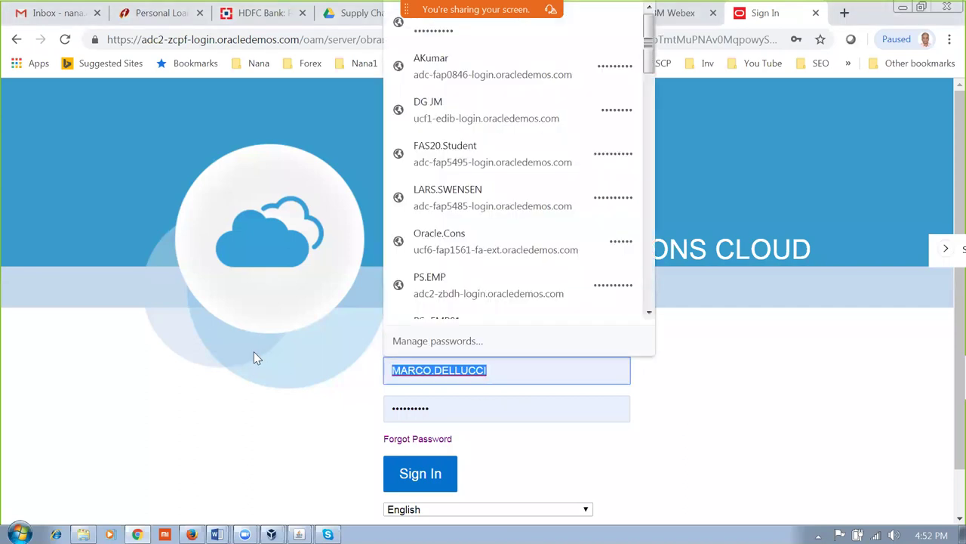
key("BackSpace")
left_click(483, 407)
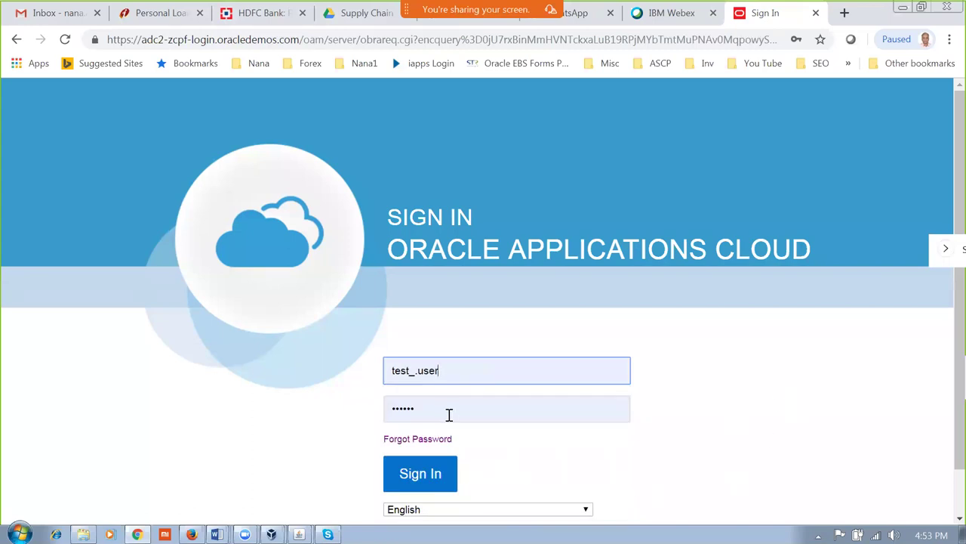
left_click(422, 482)
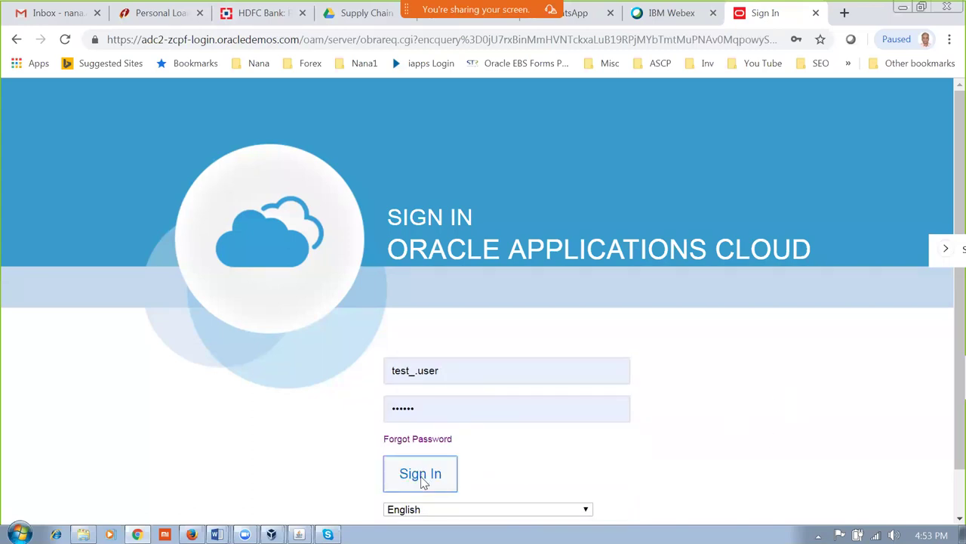
Step: Retry sign-in with the retyped password, decline Chrome's password update, and go to Forgot Password
left_click(453, 416)
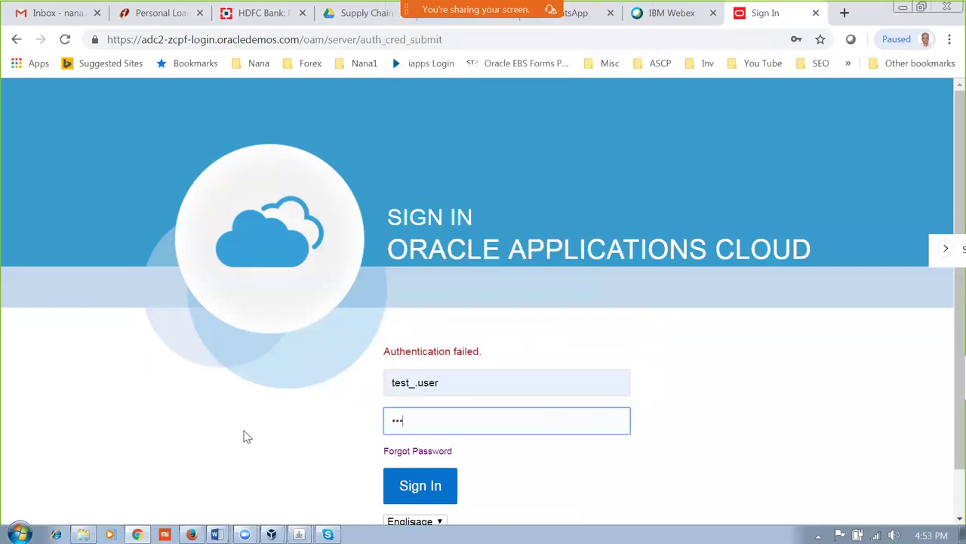
left_click(415, 487)
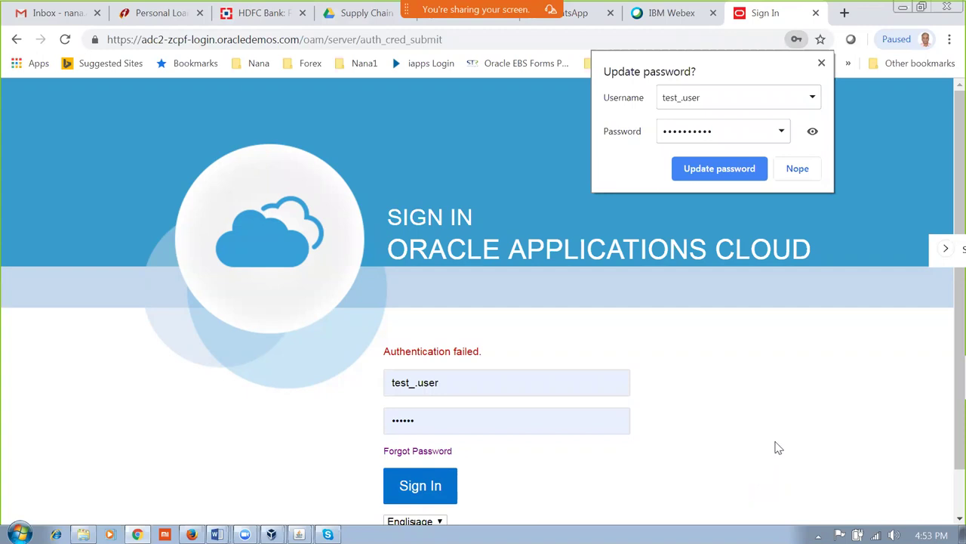
left_click(798, 172)
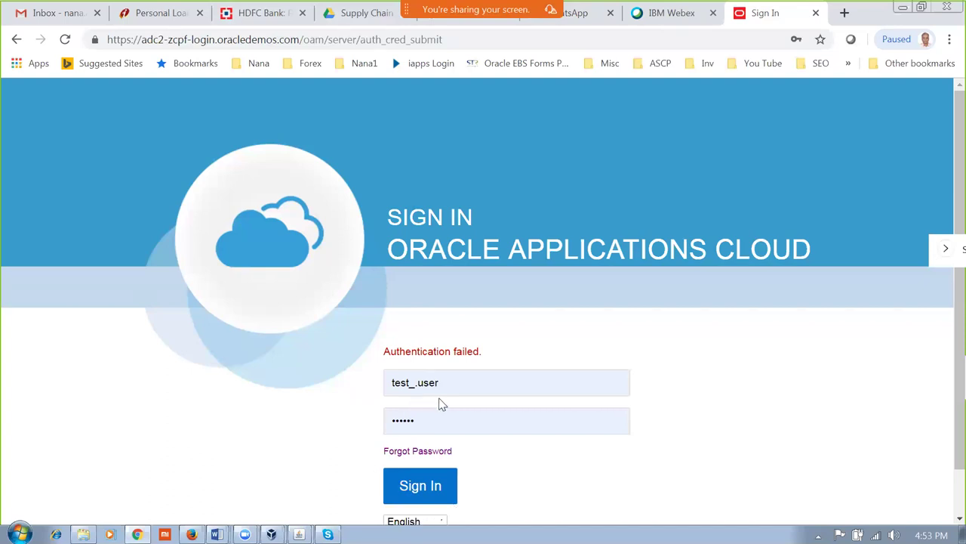
left_click(420, 456)
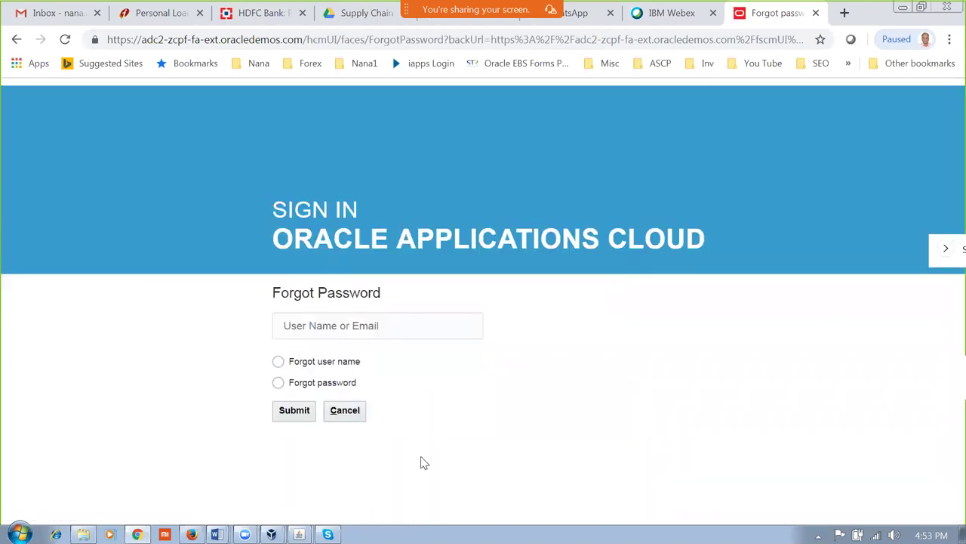
Step: Enter test_user on the Forgot Password page, choose password recovery, then cancel back to sign-in
left_click(329, 324)
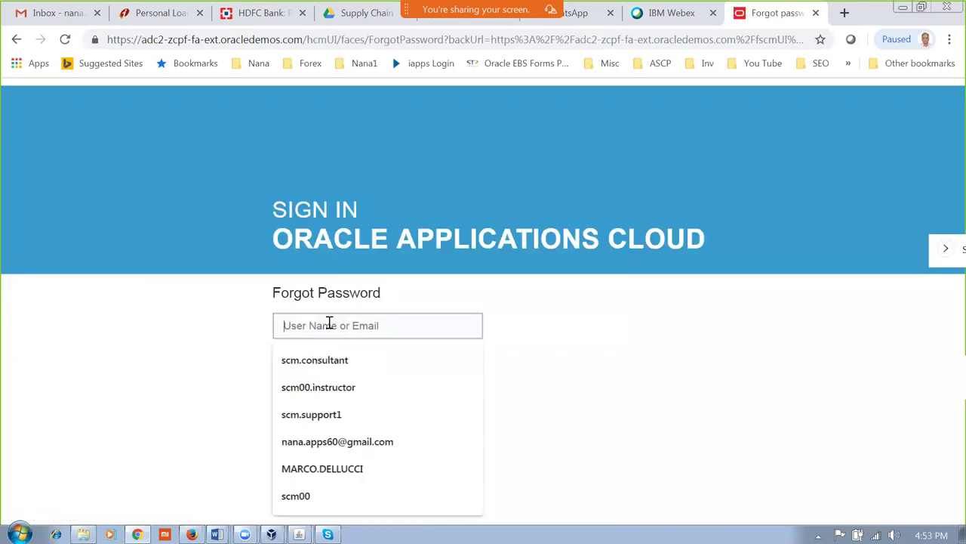
type("test_user")
key("Tab")
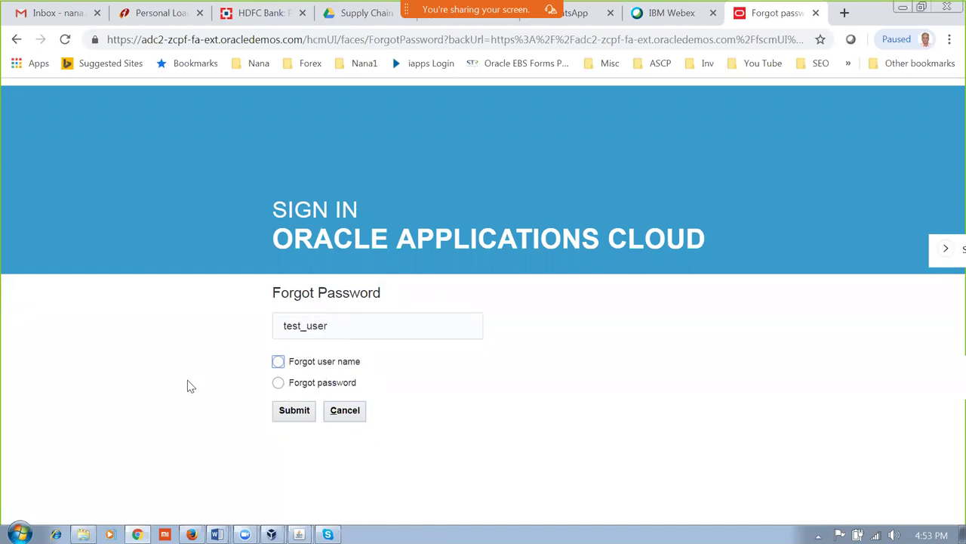
left_click(278, 382)
left_click(356, 418)
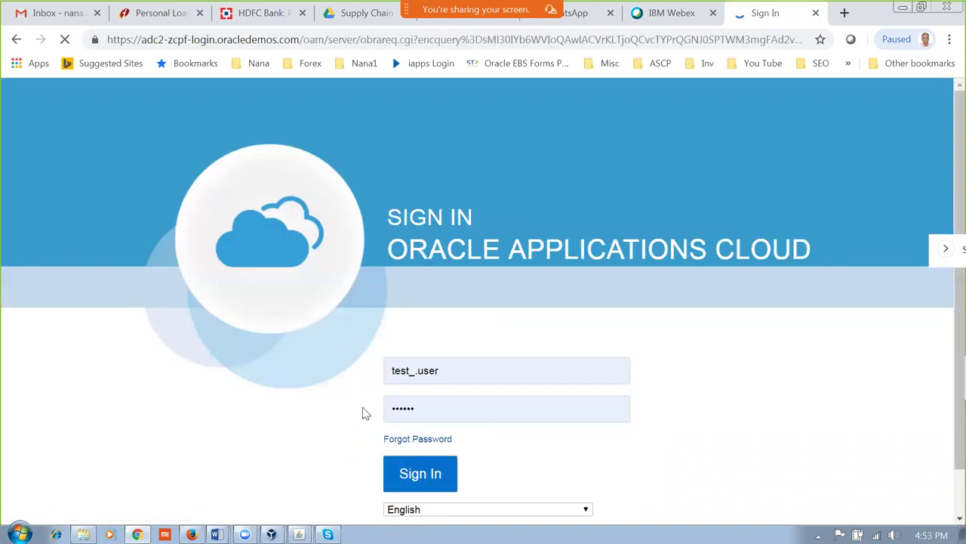
Step: Remove the stray dot from the username and verify it against the Word credentials document
left_click(411, 372)
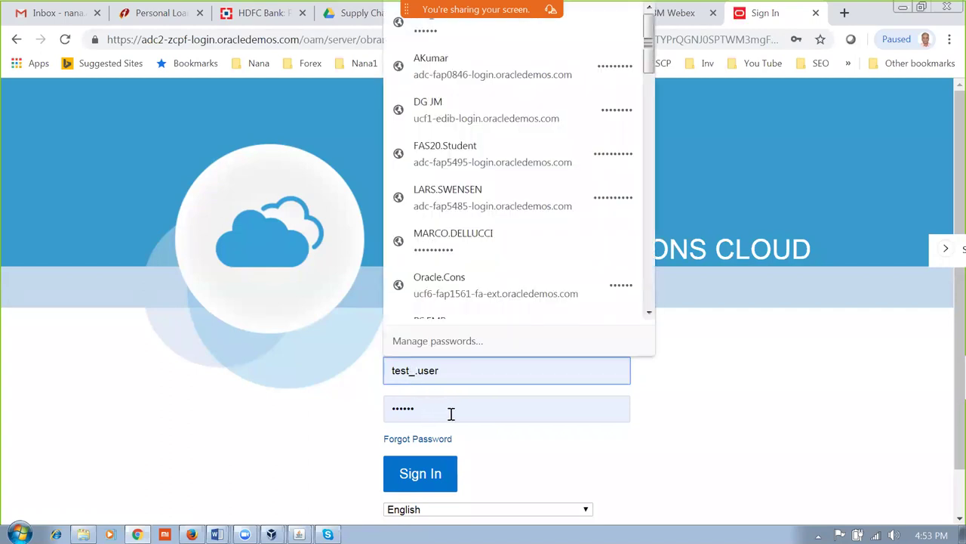
key("BackSpace")
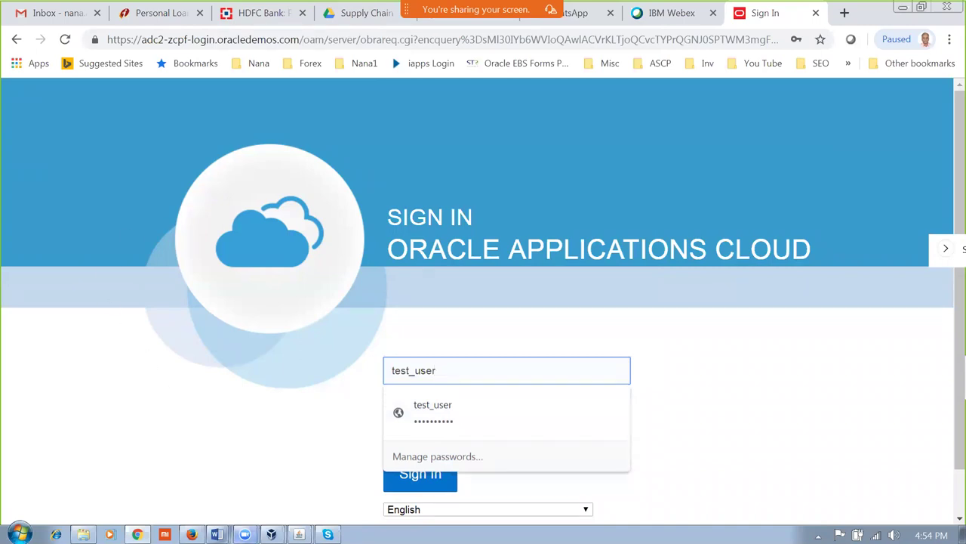
left_click(218, 535)
left_click(212, 491)
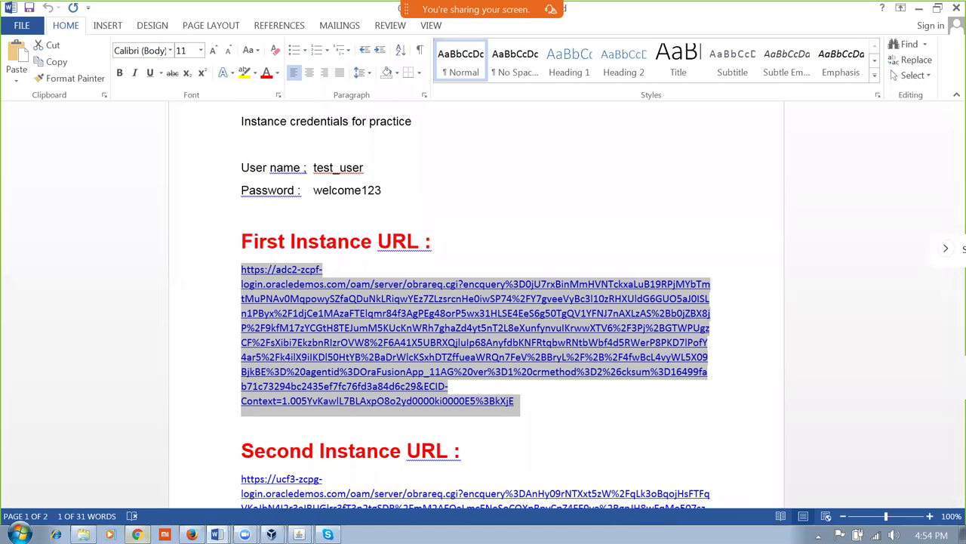
left_click(137, 534)
Step: Dismiss the saved-login suggestions on the username field and go to Forgot Password again
left_click(464, 373)
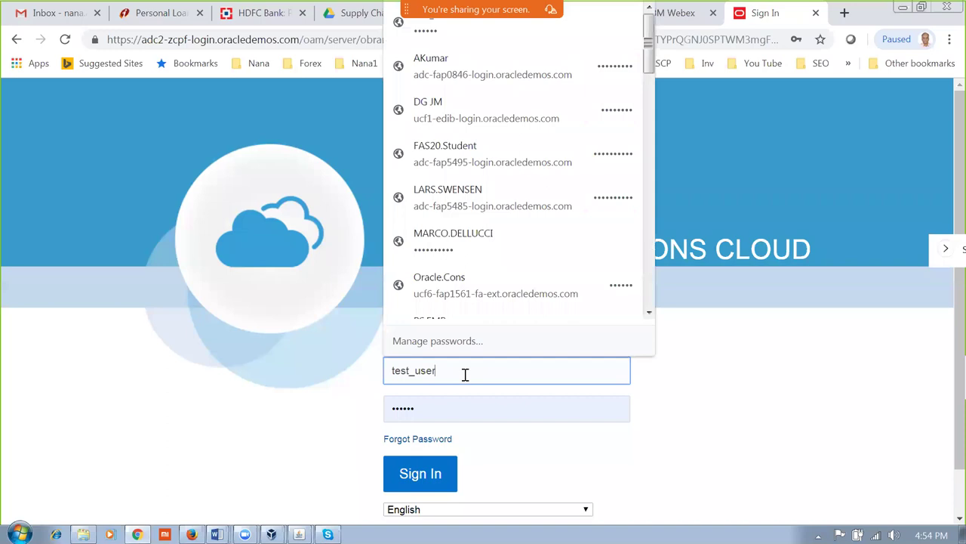
left_click(402, 387)
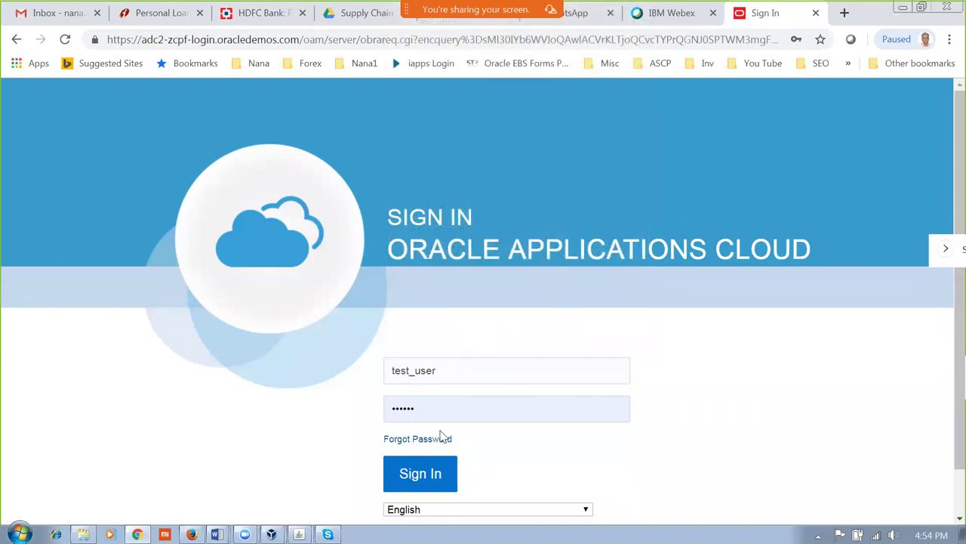
left_click(410, 444)
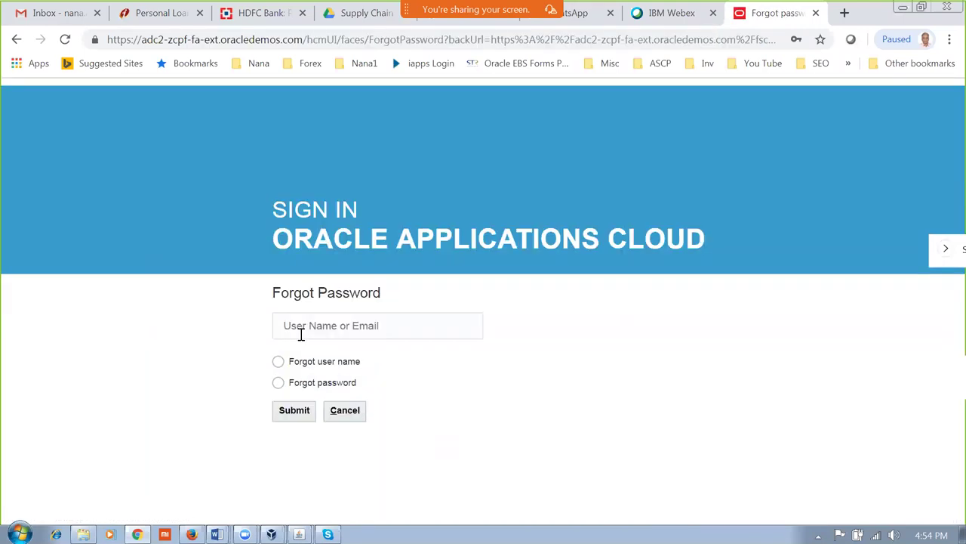
Step: Fill in the saved test username, select password recovery, then cancel back to the sign-in page
left_click(301, 332)
type("t")
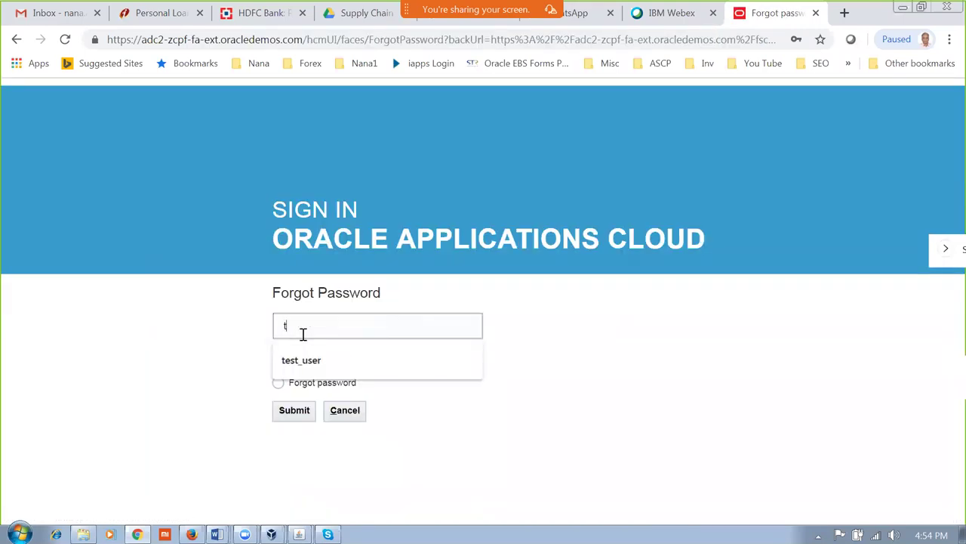
key("Down")
key("Return")
left_click(281, 392)
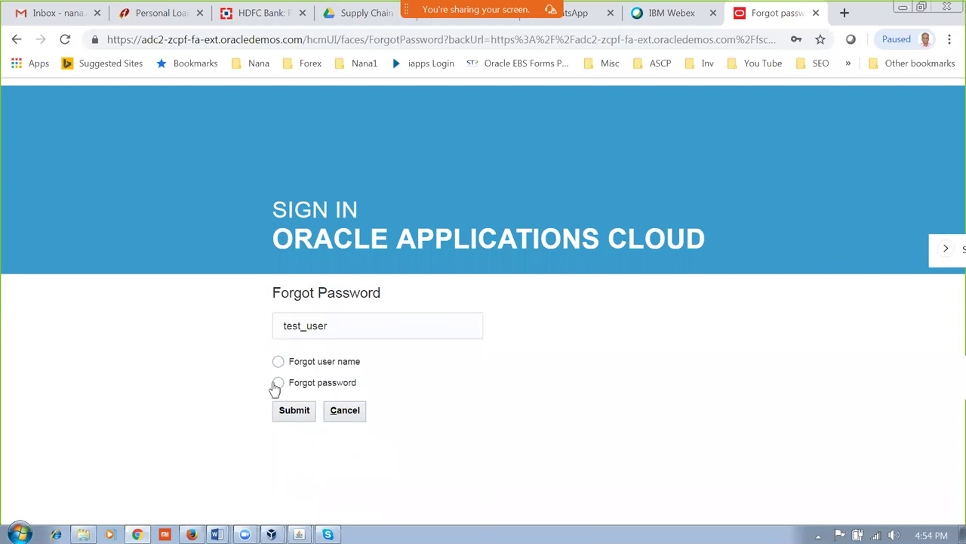
left_click(278, 384)
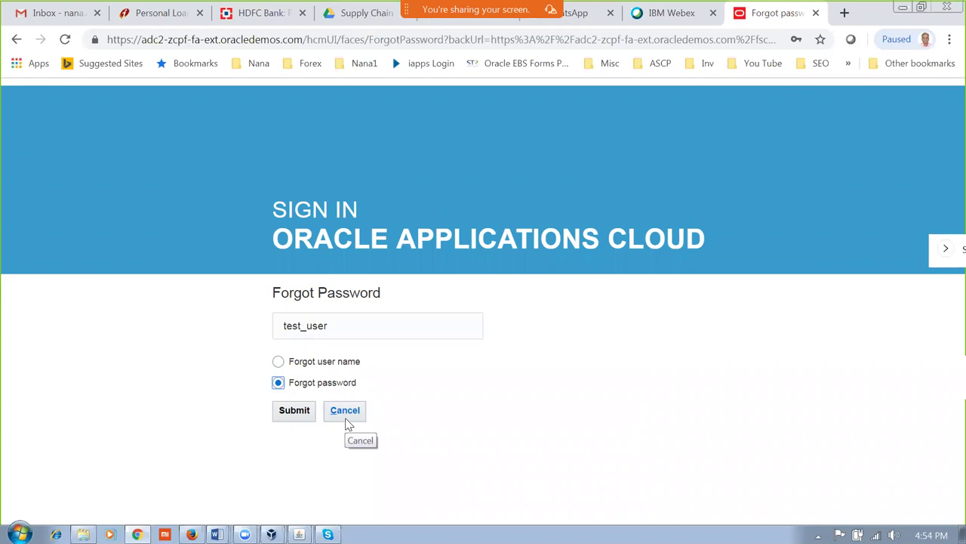
left_click(346, 417)
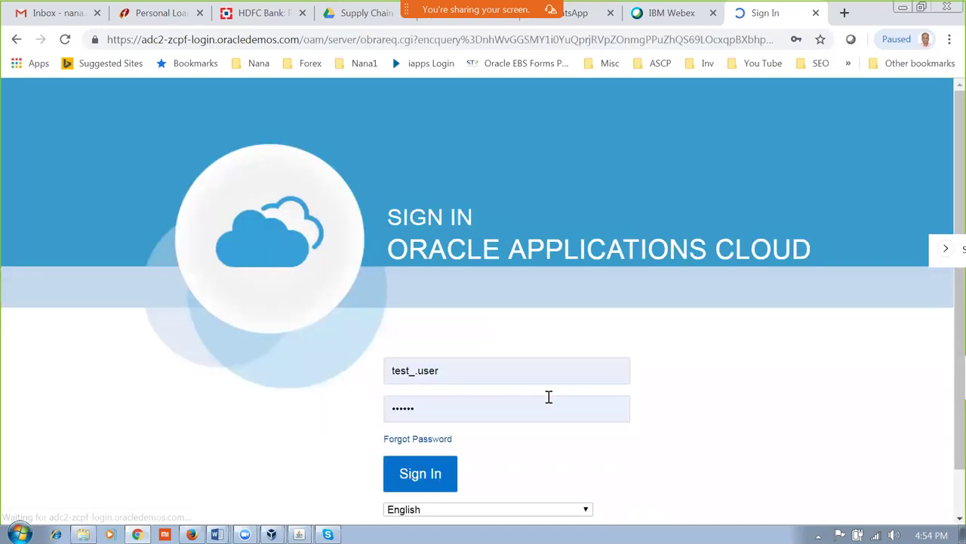
Step: After a failed attempt, retype the username as test_user, re-enter the password, and sign in
left_click(421, 373)
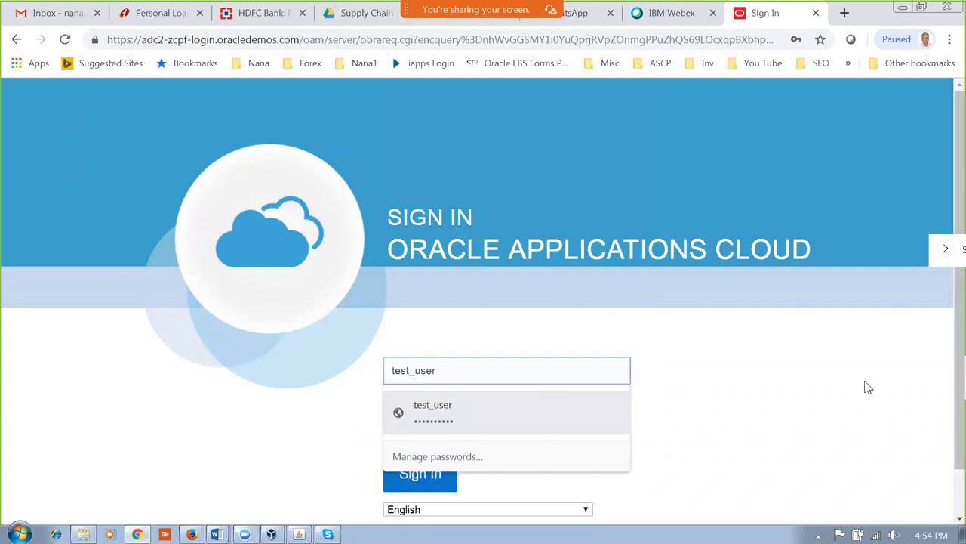
left_click(419, 475)
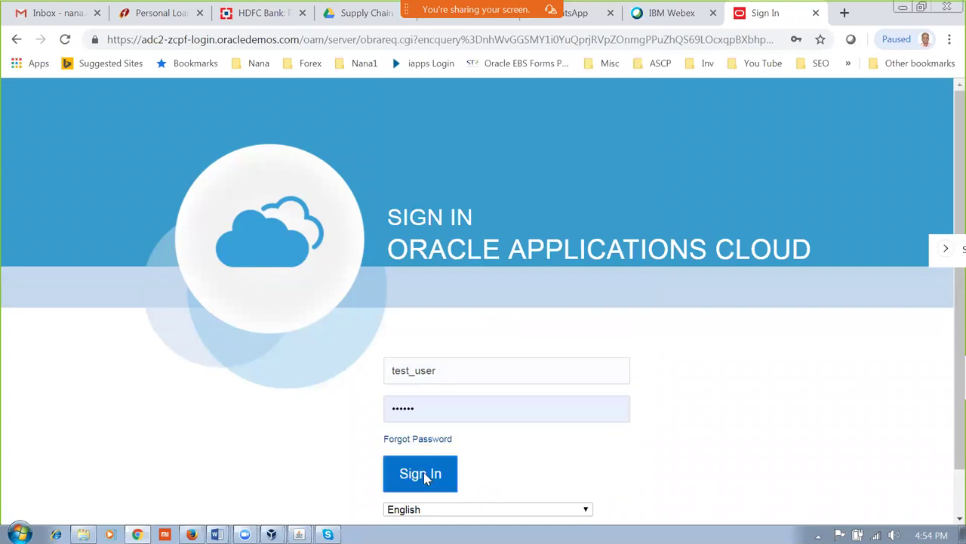
left_click(423, 383)
left_click_drag(452, 385, 222, 409)
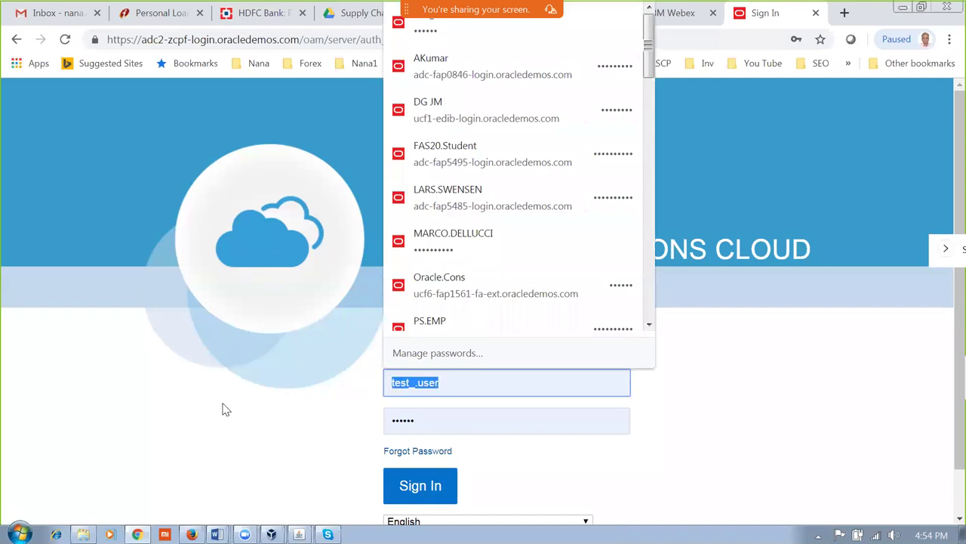
type("test_u")
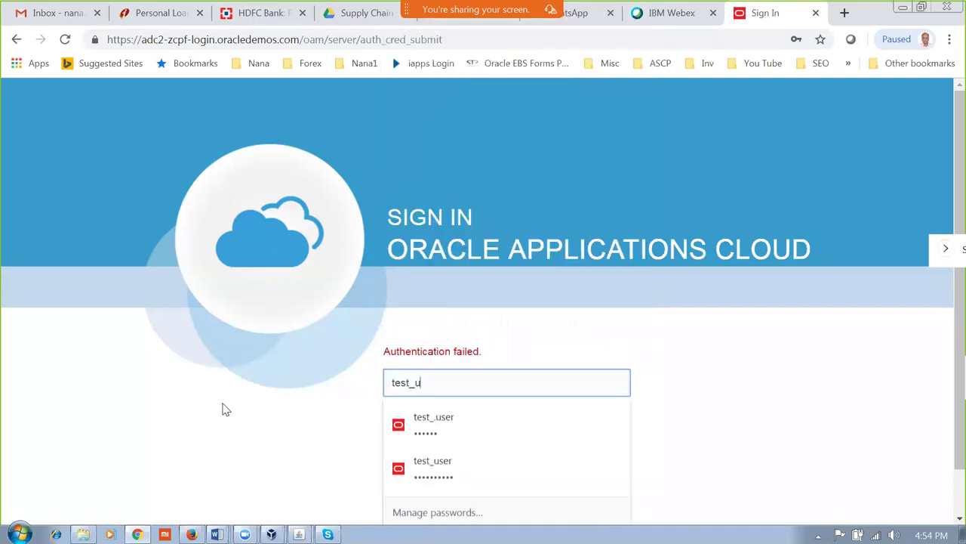
type("ser")
key("Tab")
type("••")
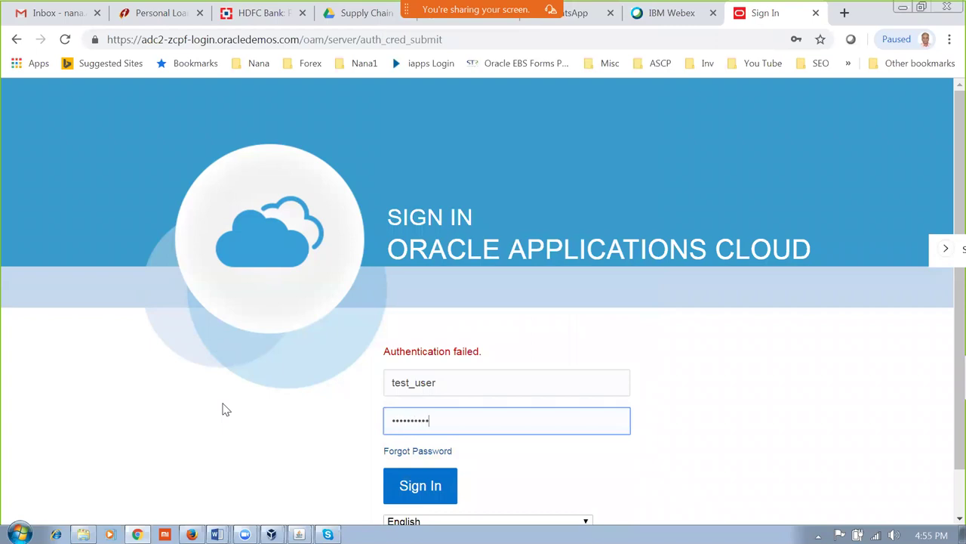
left_click(416, 489)
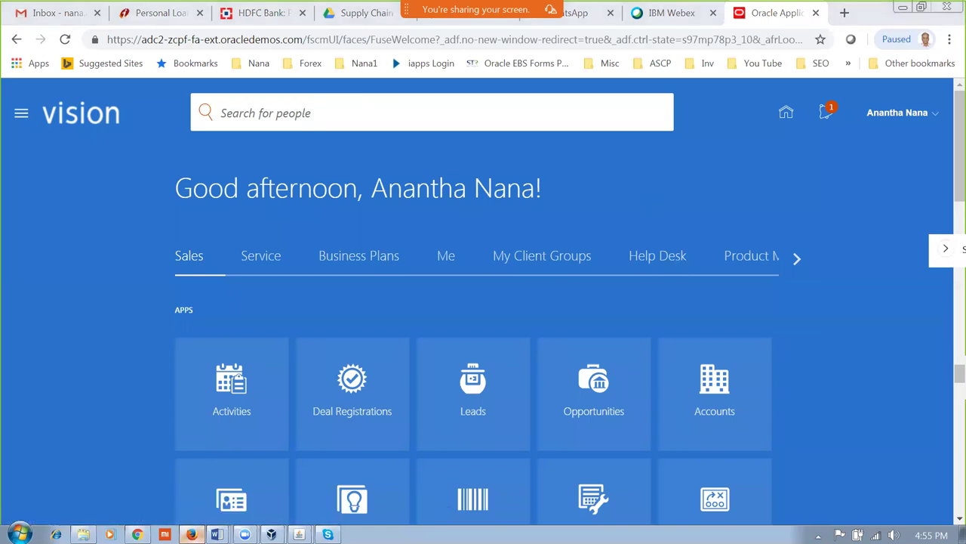
Step: Check the Security Console user list, then page the home categories over to show the Tools apps
left_click(191, 533)
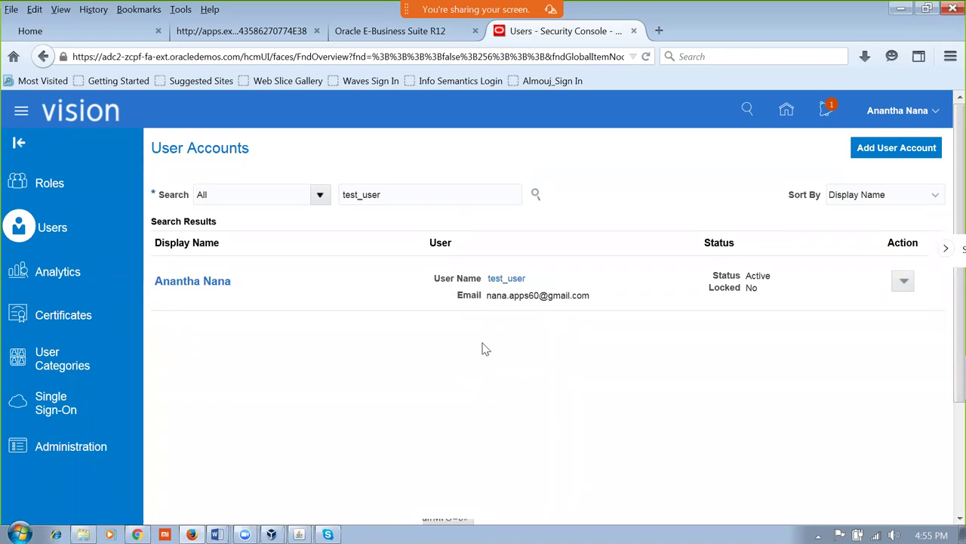
left_click(138, 533)
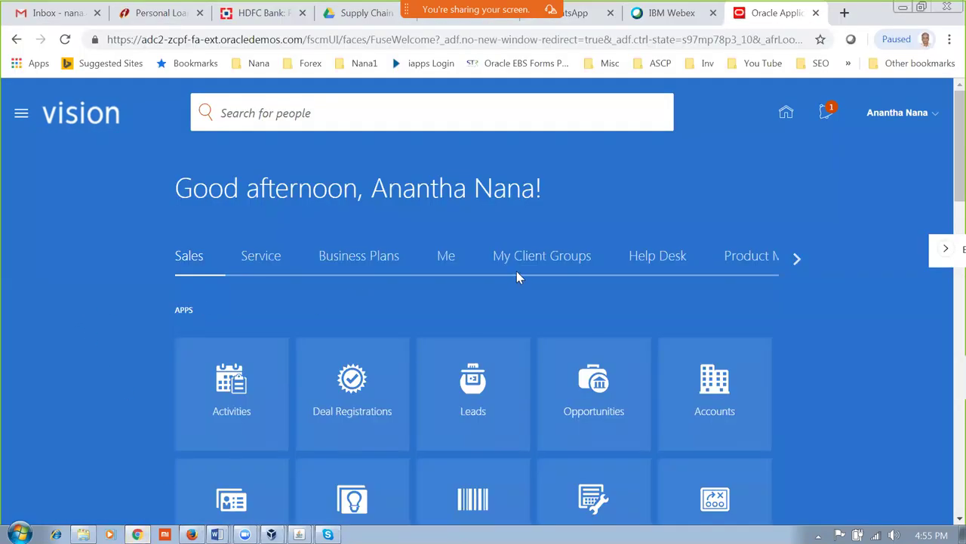
left_click(799, 257)
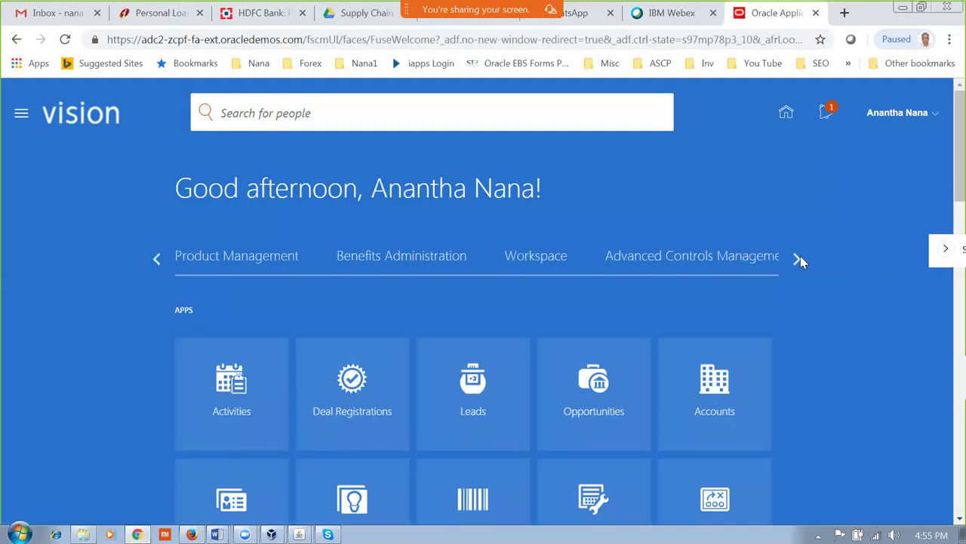
left_click(800, 255)
left_click(797, 256)
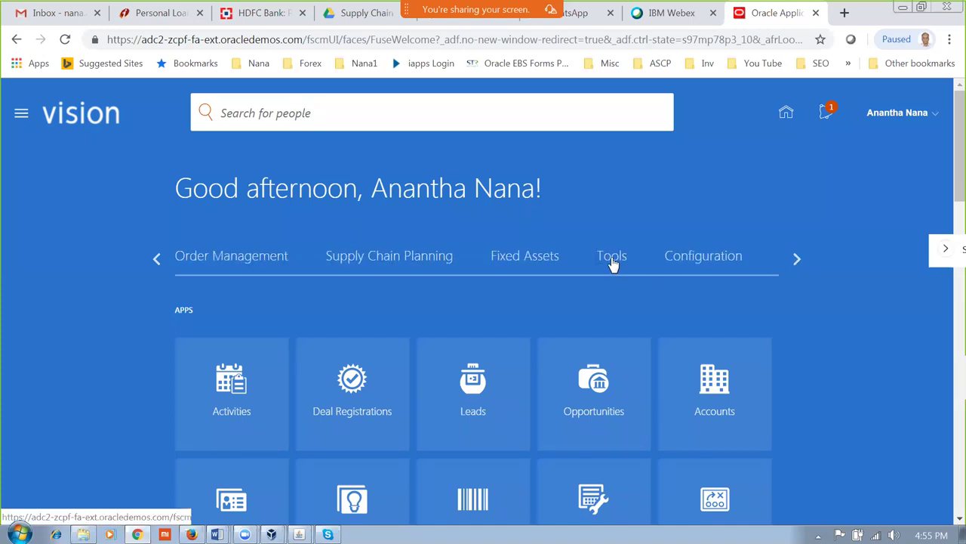
left_click(613, 260)
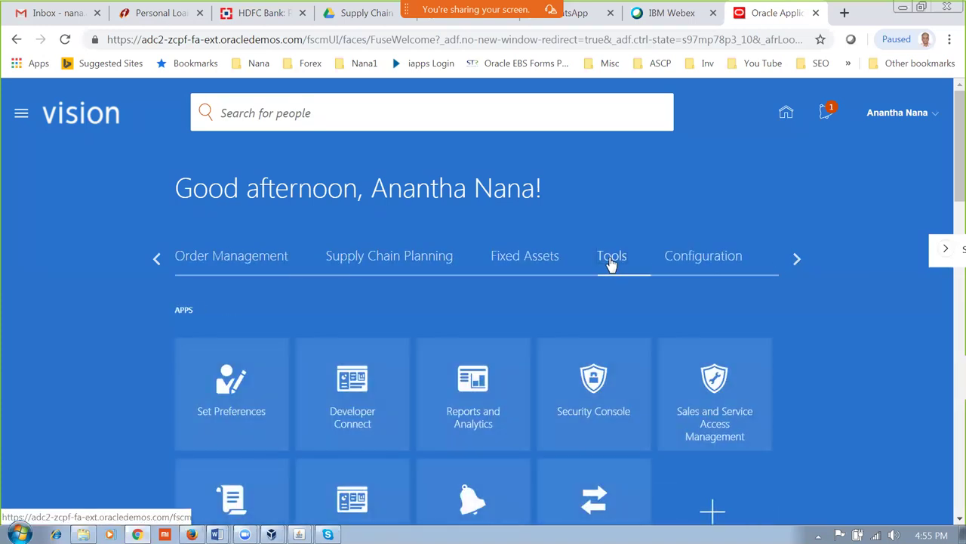
Step: Open the Security Console, dismiss the import job warning, and start a new account under Users
left_click(600, 389)
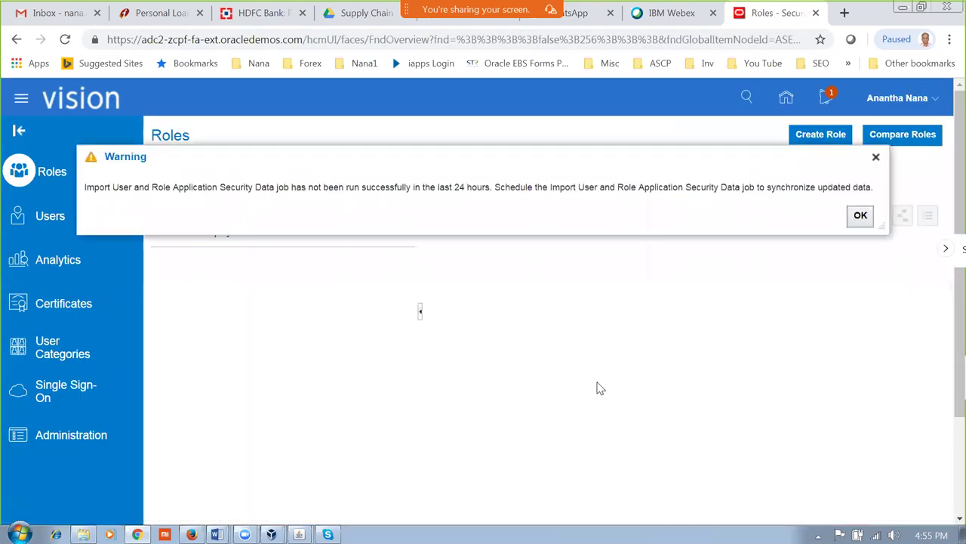
left_click_drag(94, 188, 628, 188)
left_click(859, 219)
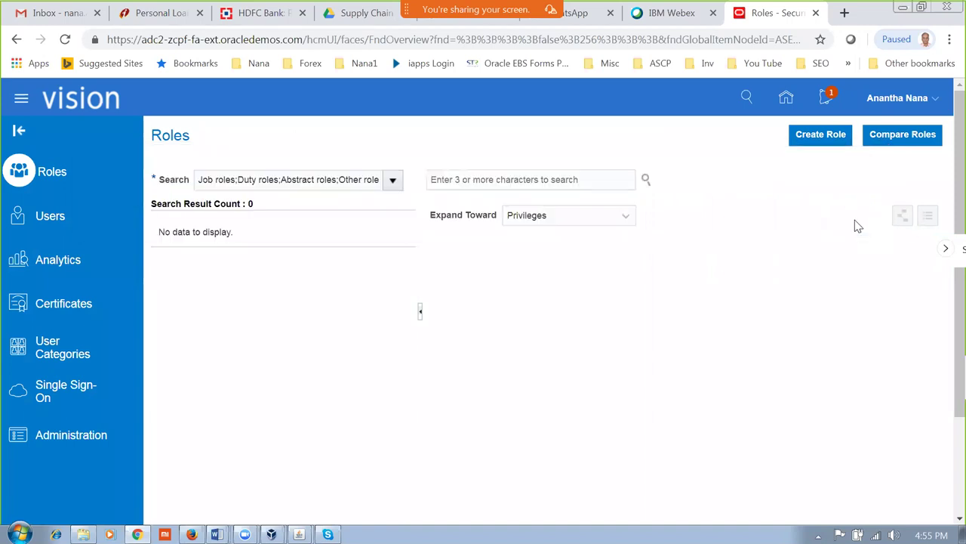
left_click(58, 220)
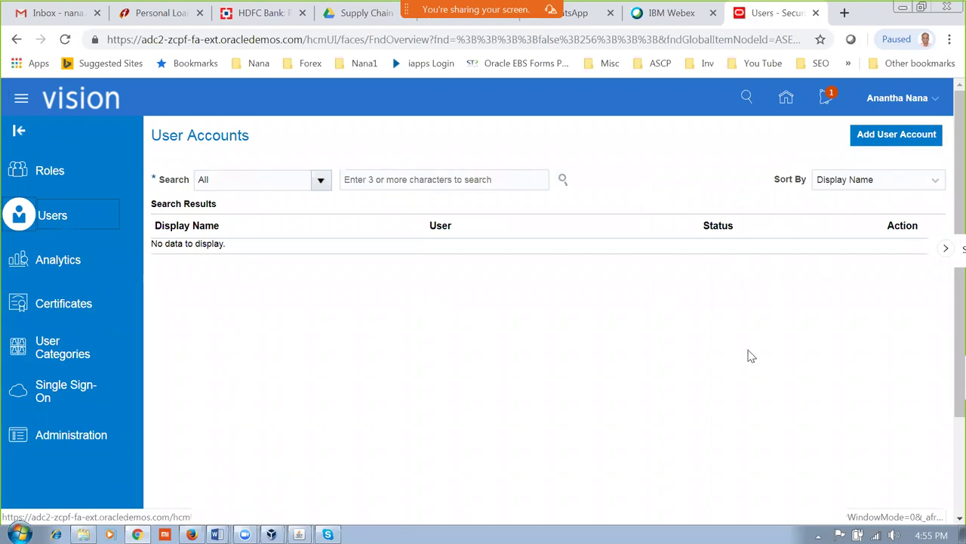
left_click(904, 135)
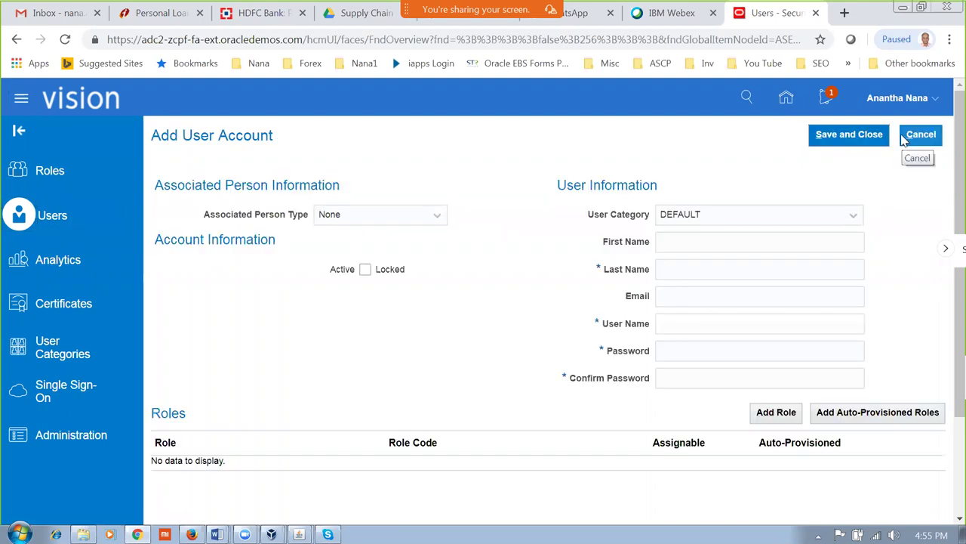
Step: Enter first name a01_, last name imp, and the user's e-mail address
left_click(693, 241)
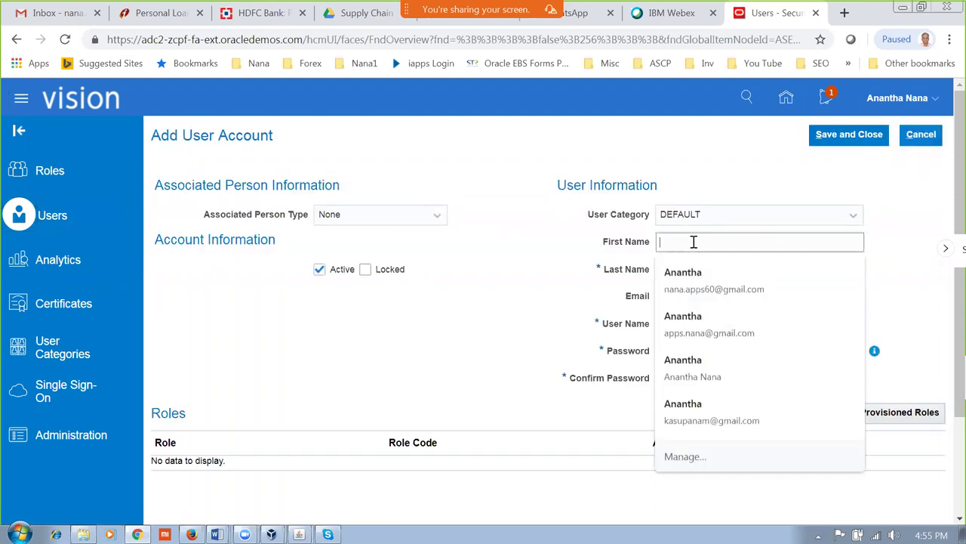
type("a01")
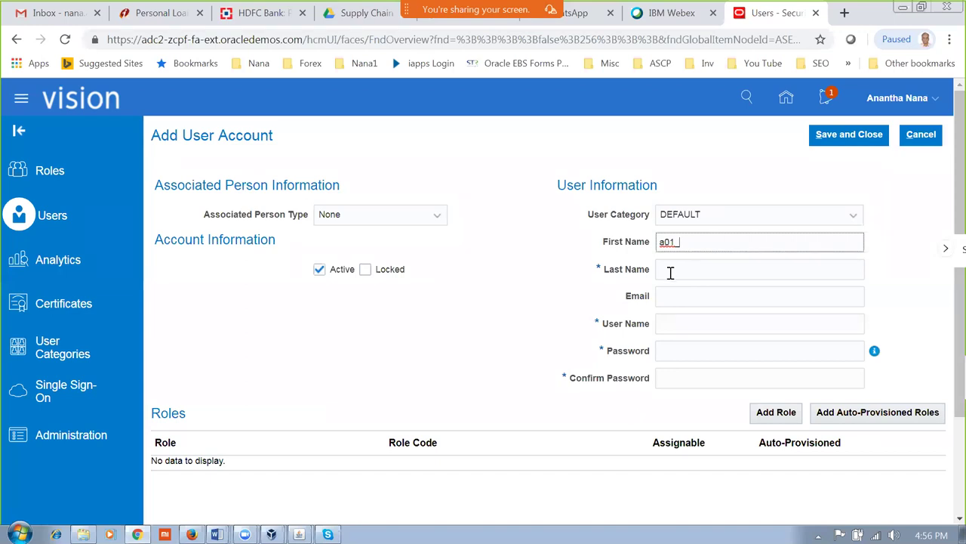
left_click(678, 269)
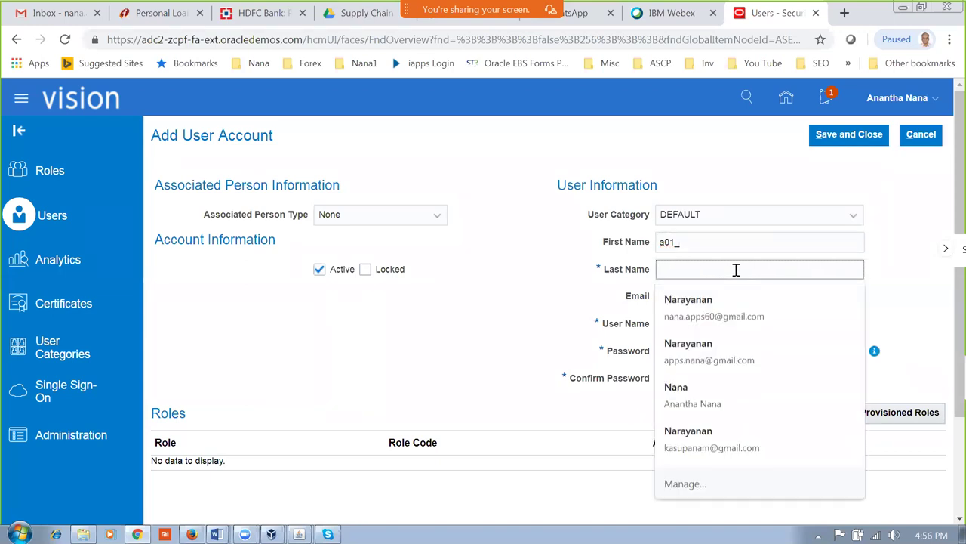
type("imp")
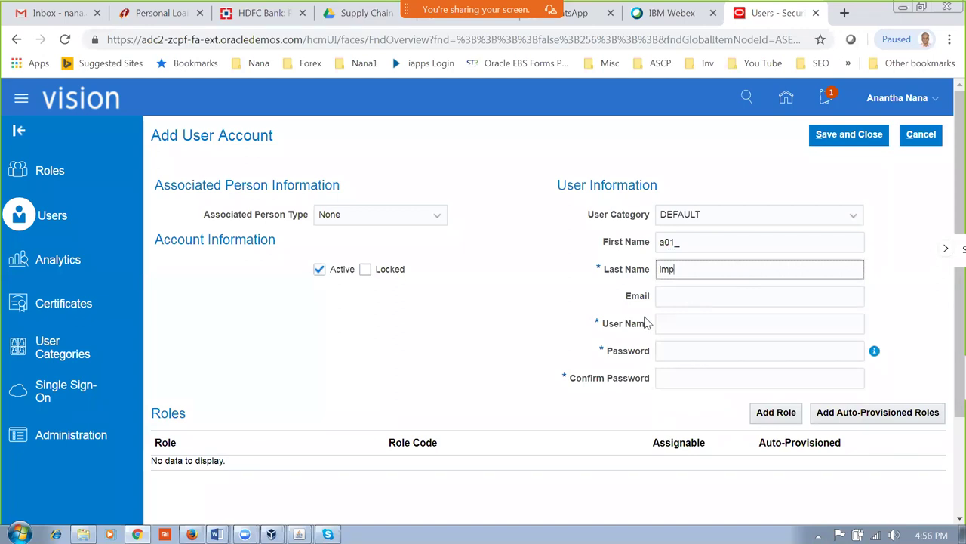
left_click(678, 296)
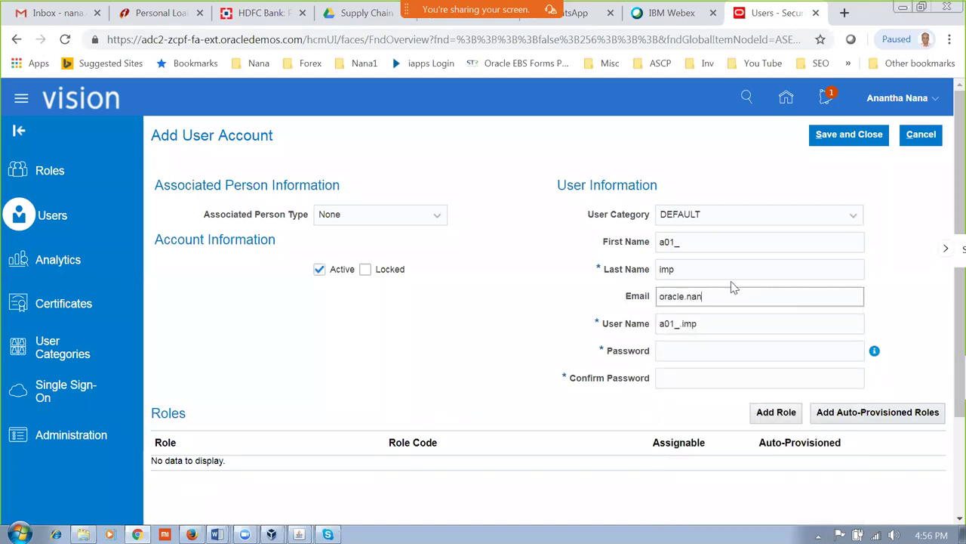
Step: Remove the dot from the generated user name, set and confirm the password, and save the account
left_click(691, 326)
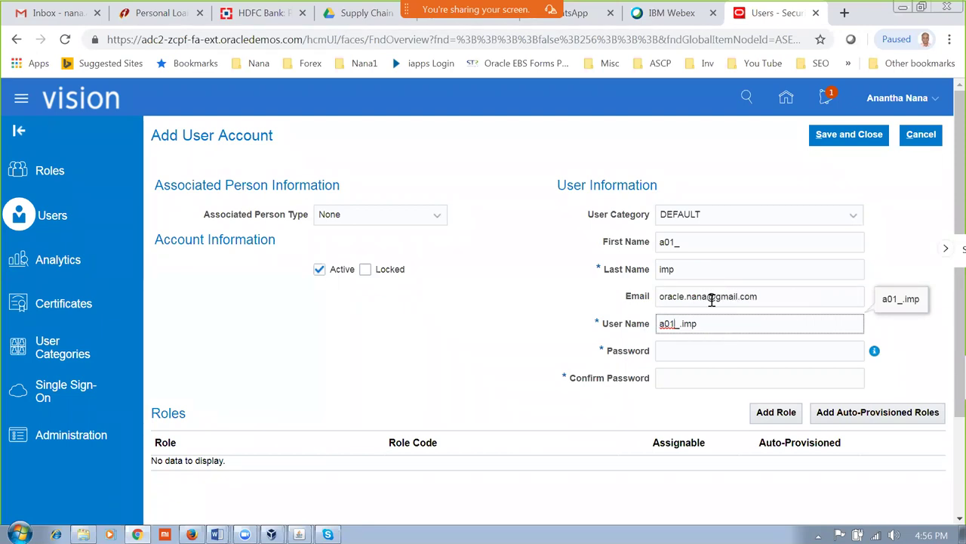
key("BackSpace")
left_click(669, 352)
type("•••••••")
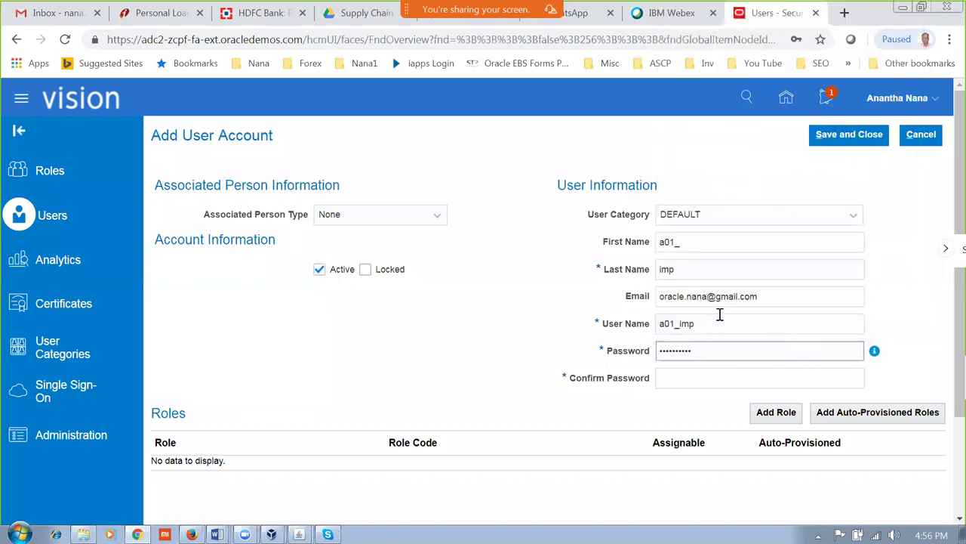
left_click(677, 382)
type("••••")
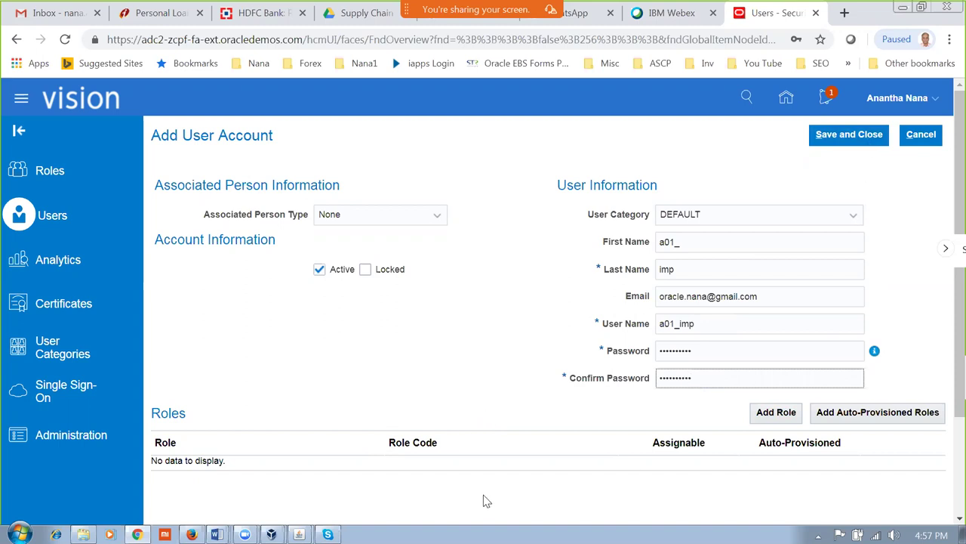
left_click(863, 141)
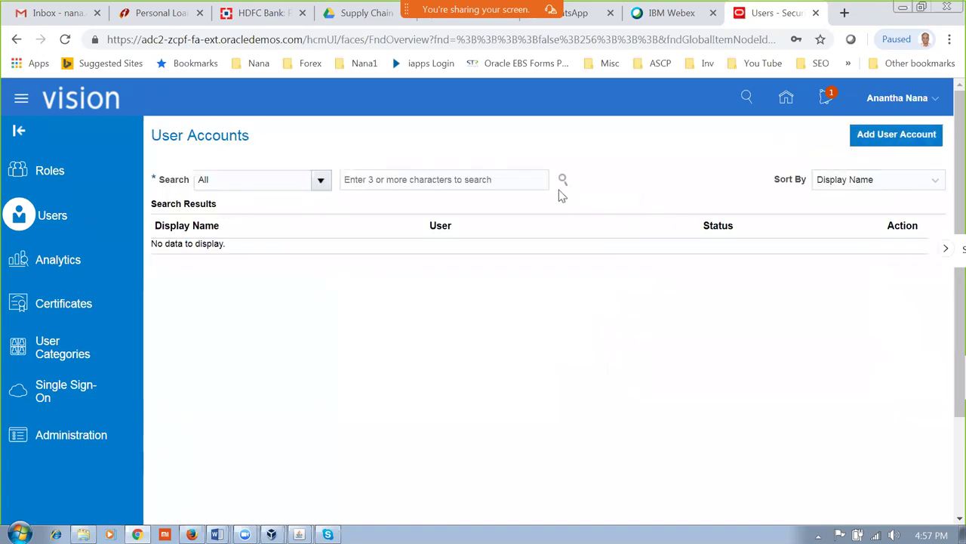
Step: Return home, dismiss the save-password prompt, and sign the administrator out from the settings menu
left_click(786, 100)
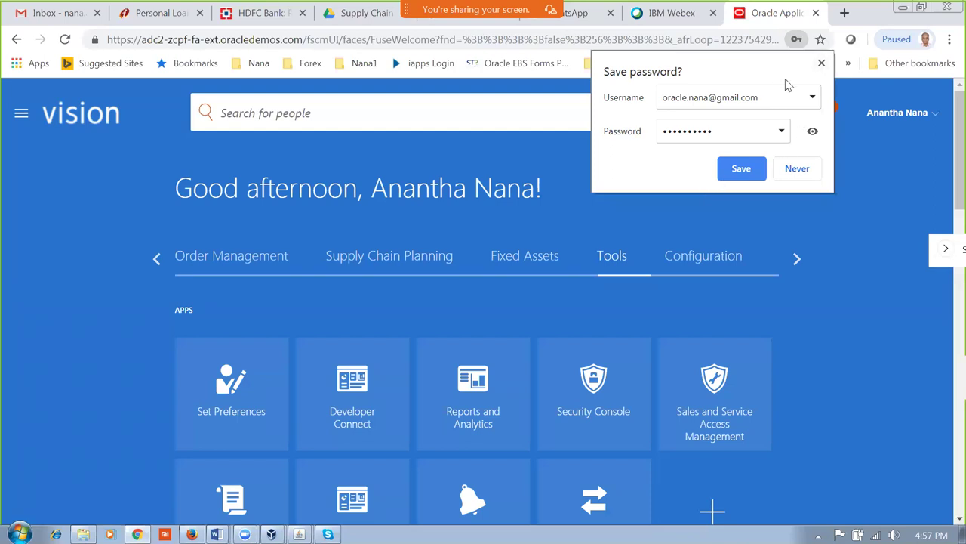
left_click(822, 64)
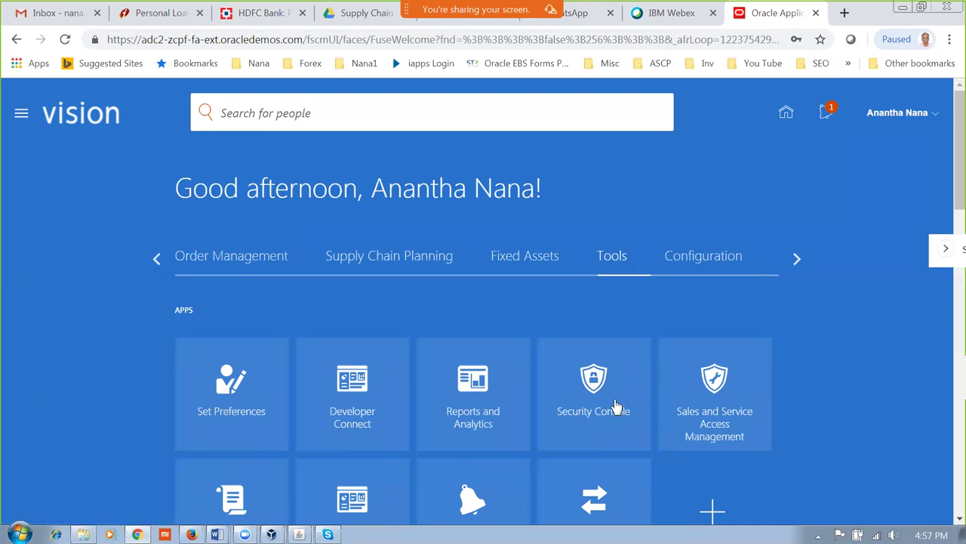
left_click(903, 114)
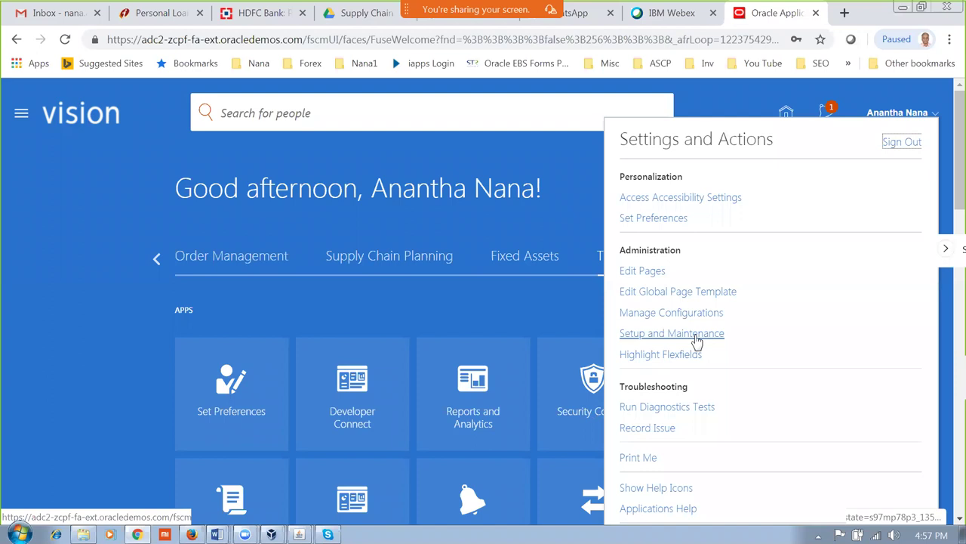
left_click(684, 341)
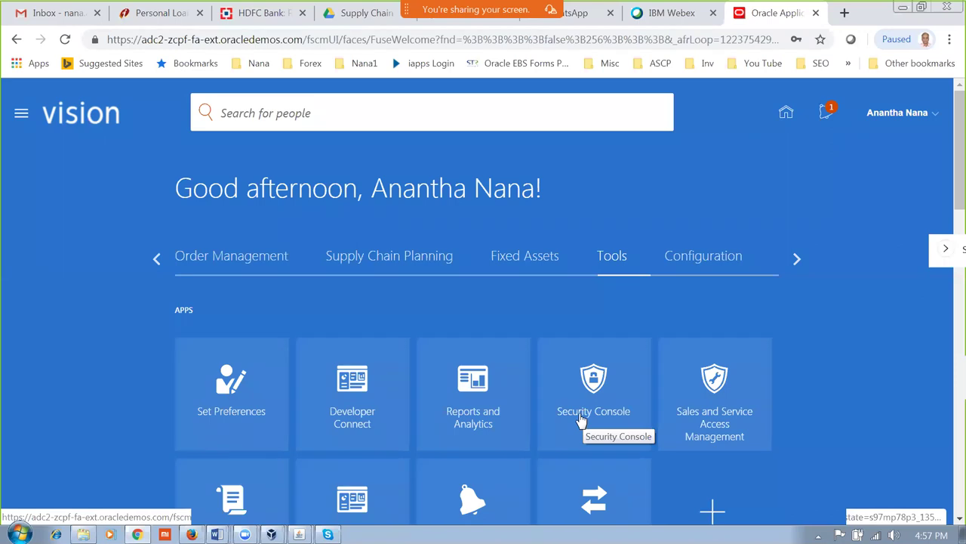
left_click(898, 120)
left_click(903, 145)
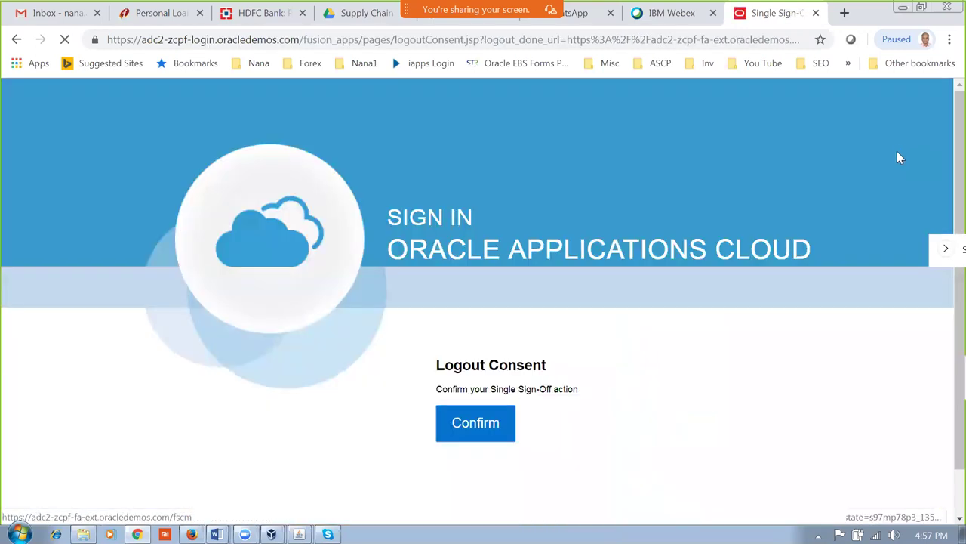
left_click(474, 413)
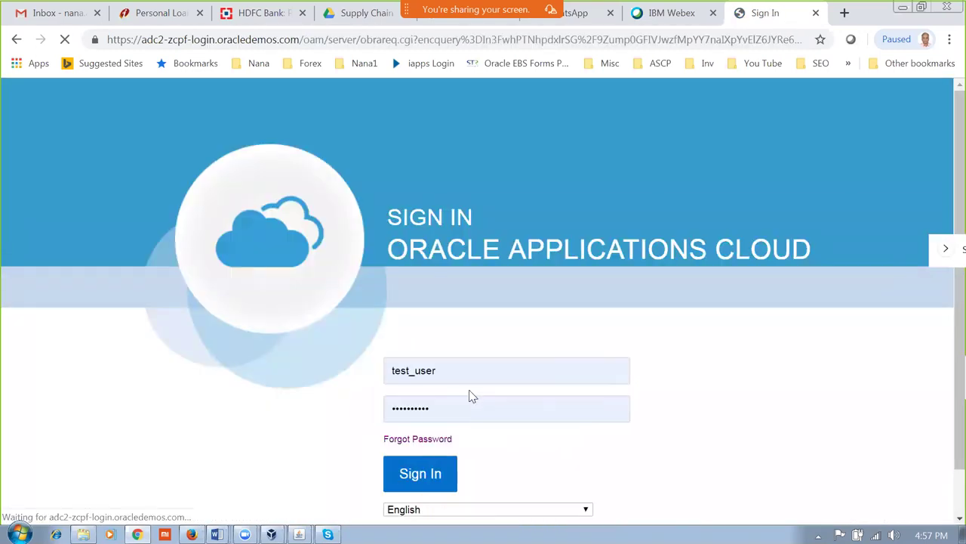
Step: Sign in as a01_imp with its new password, save it in Chrome, and view the Tools apps
double_click(453, 373)
type("a")
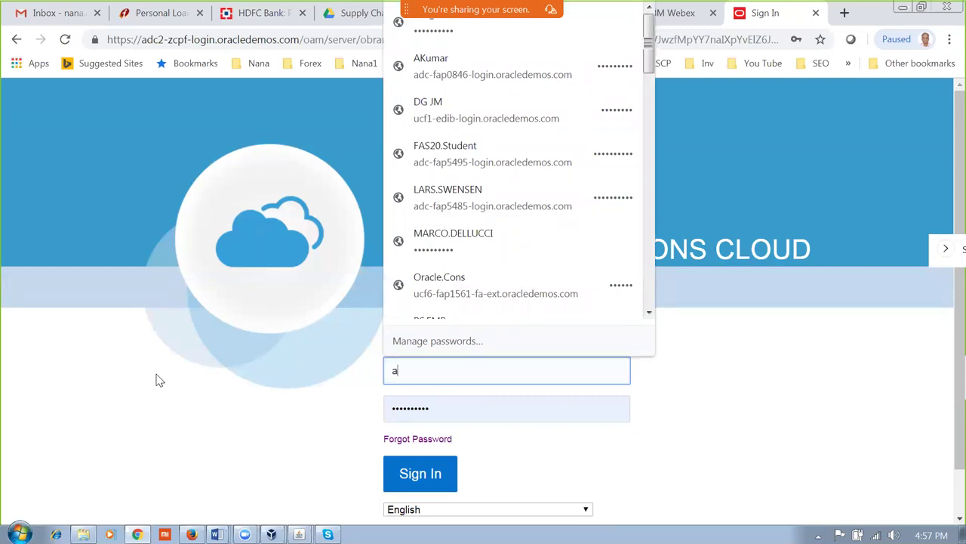
type("01_imp")
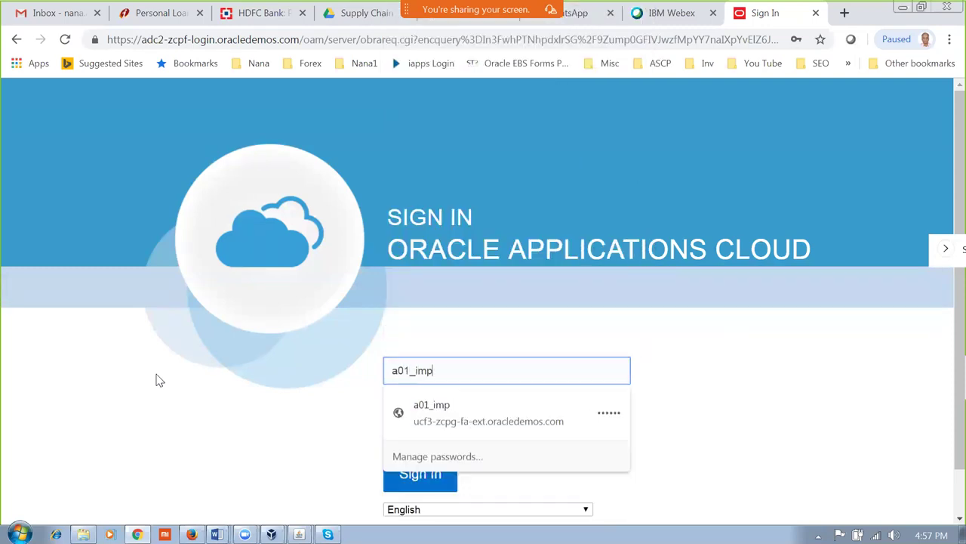
key("Tab")
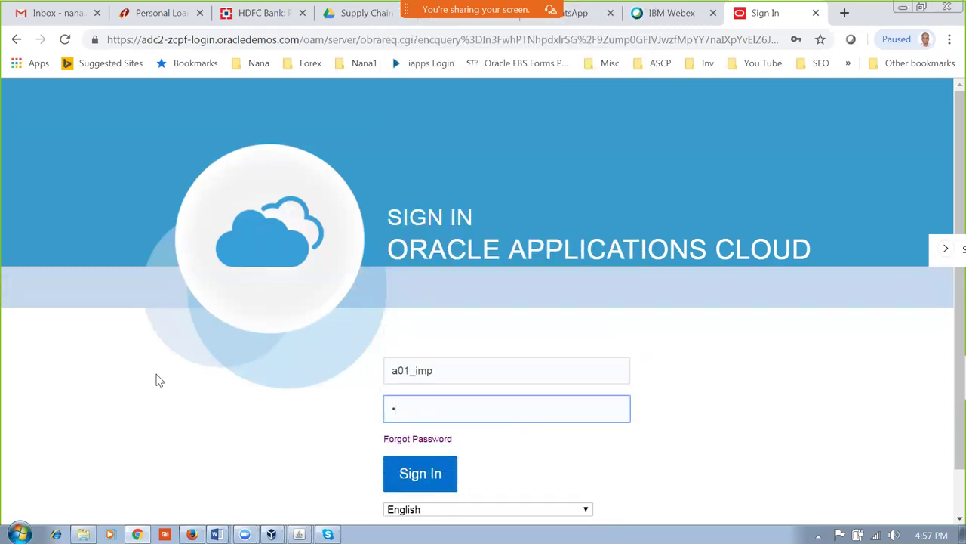
left_click(444, 477)
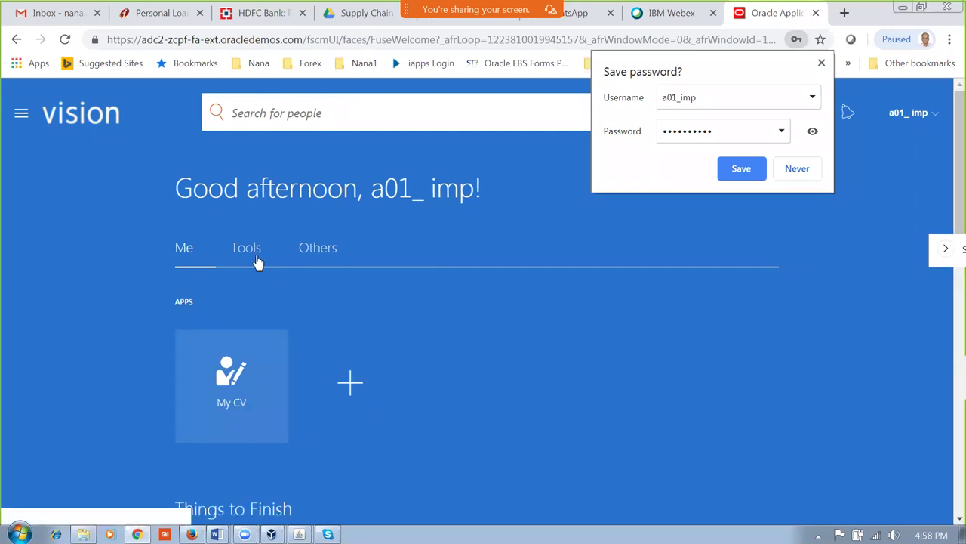
left_click(739, 172)
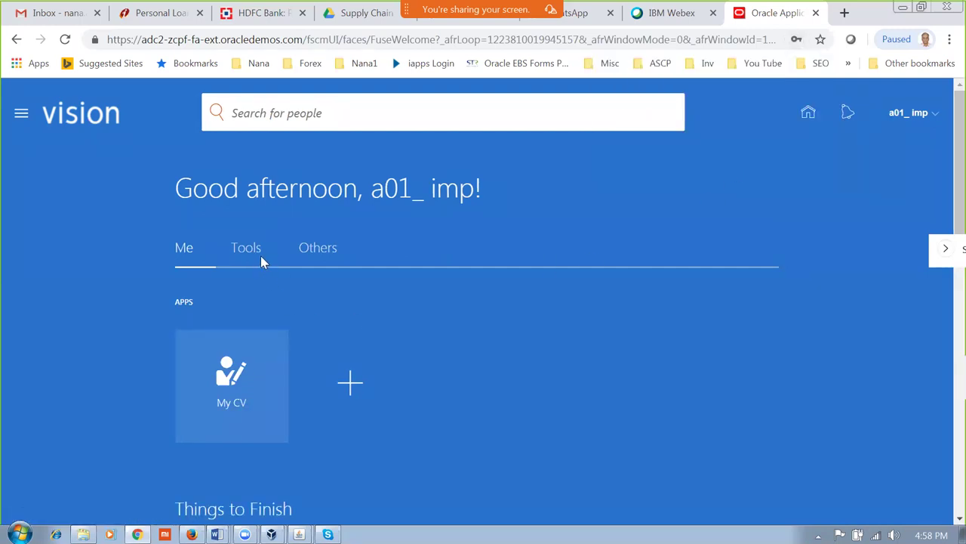
left_click(254, 254)
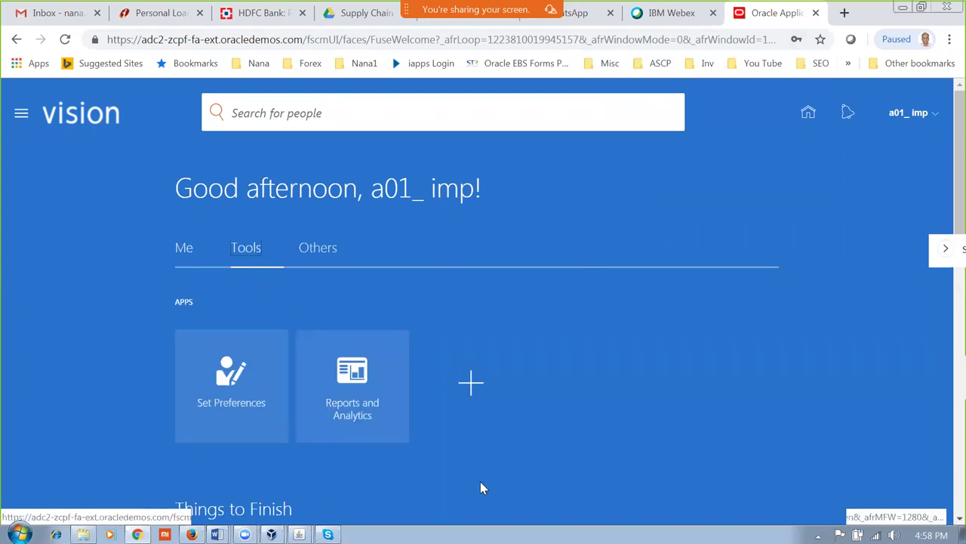
left_click(912, 115)
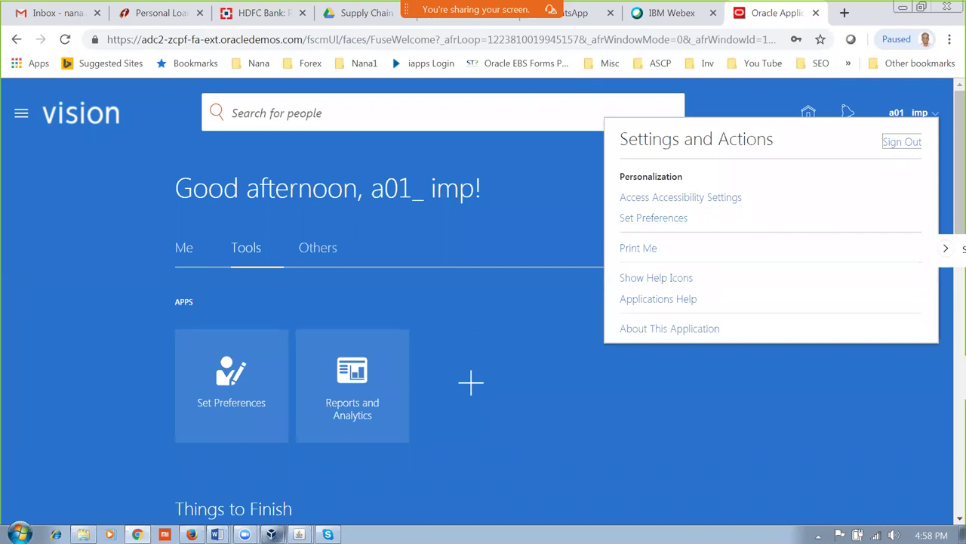
Step: In the EBSDB window, switch to the Inventory, Vision Operations (USA) responsibility and view On-hand, Availability
mouse_move(299, 533)
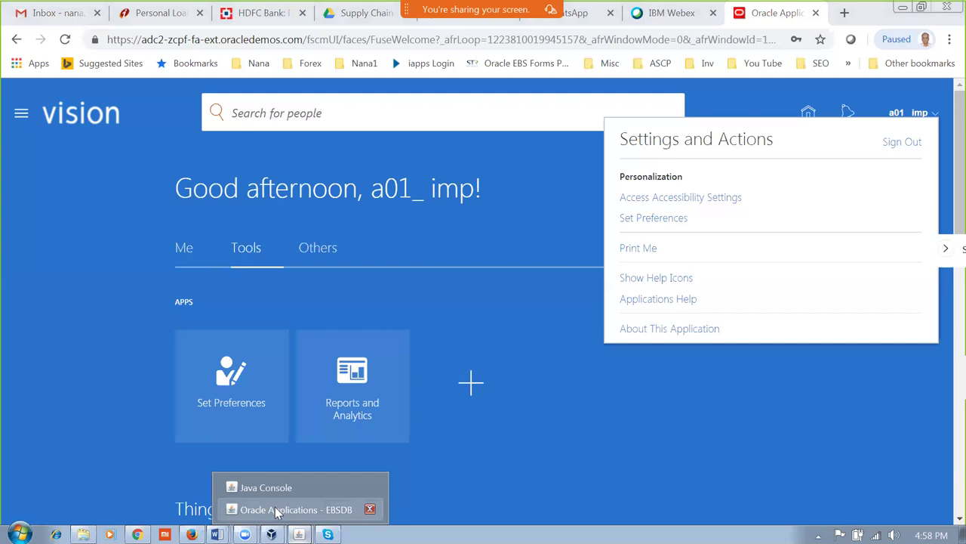
left_click(274, 511)
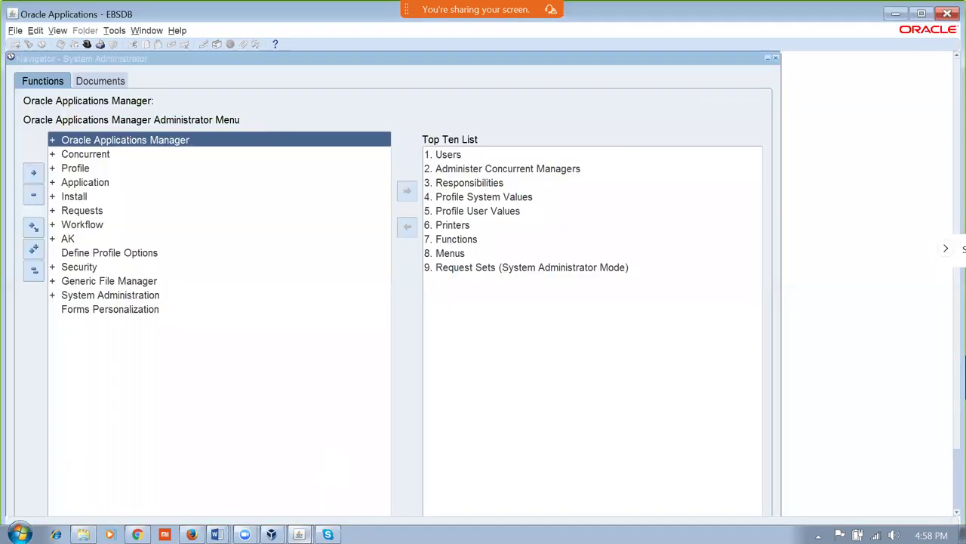
left_click(134, 239)
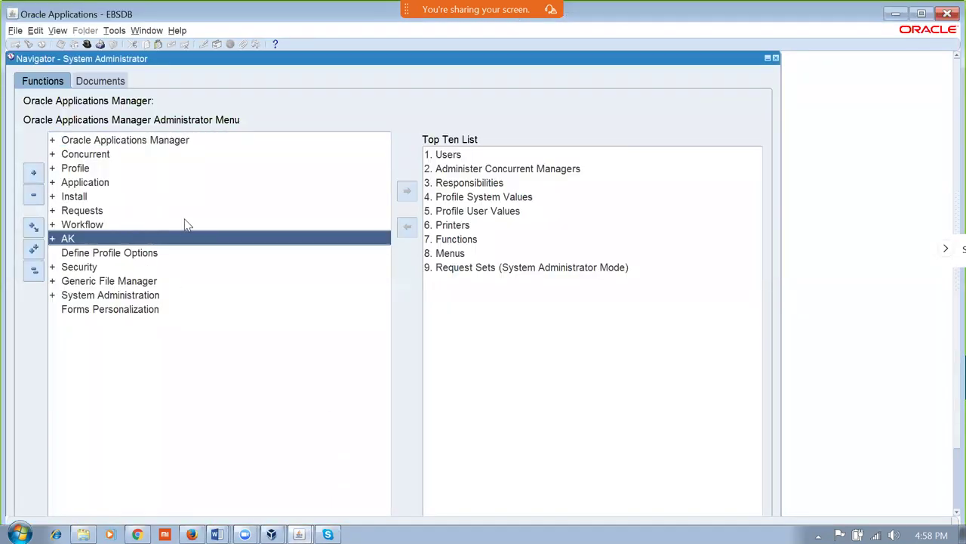
key("ctrl+l")
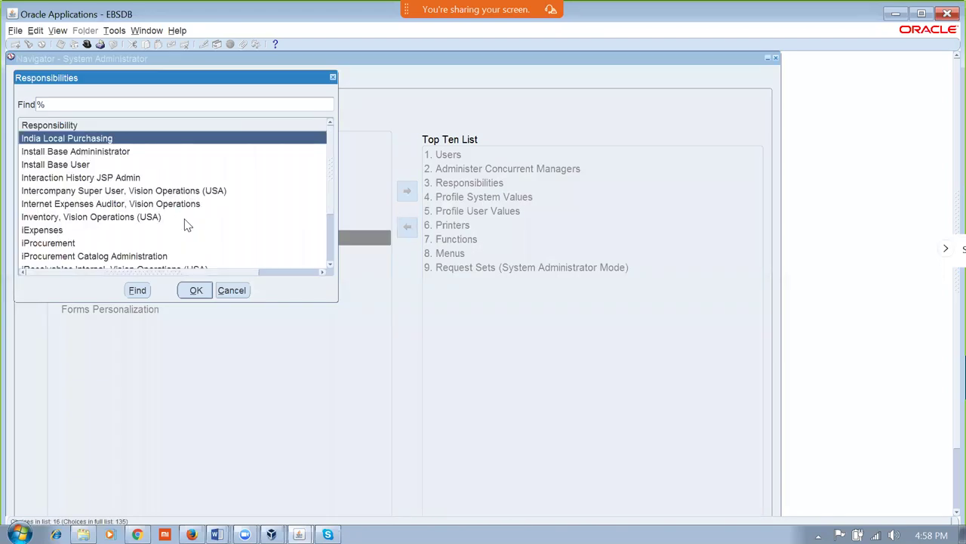
double_click(184, 219)
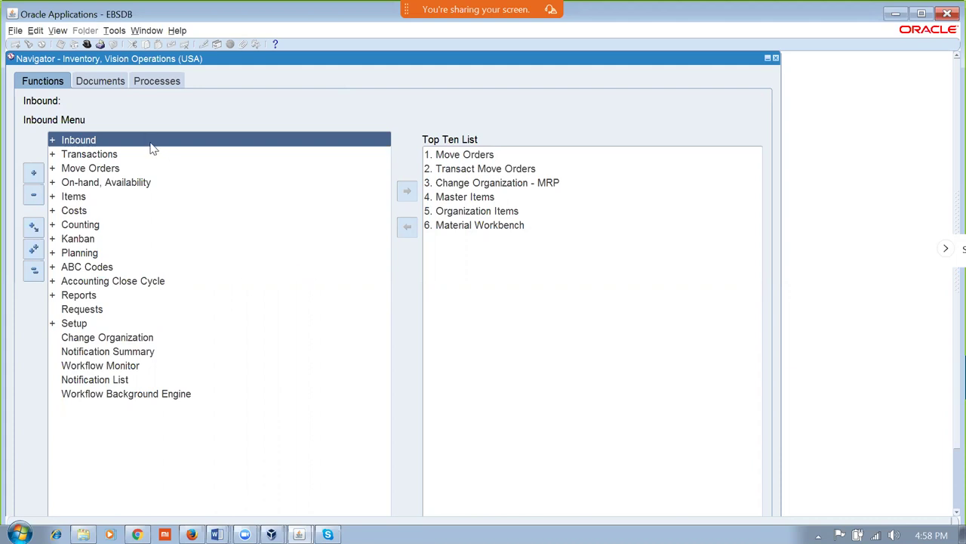
left_click(150, 184)
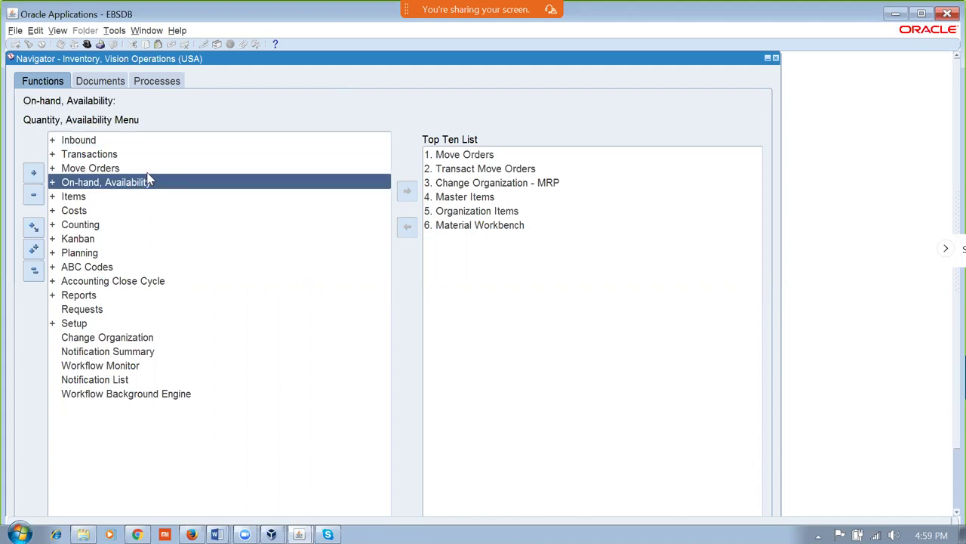
Step: Browse the Inbound, Transactions, Move Orders and Setup menus, then return to the Oracle Applications Cloud browser
left_click(121, 144)
left_click(129, 155)
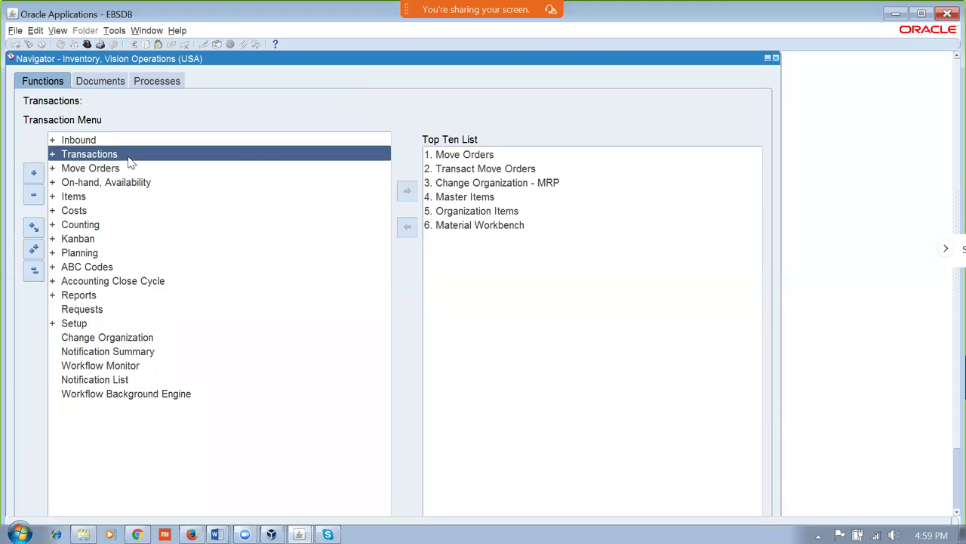
left_click(130, 169)
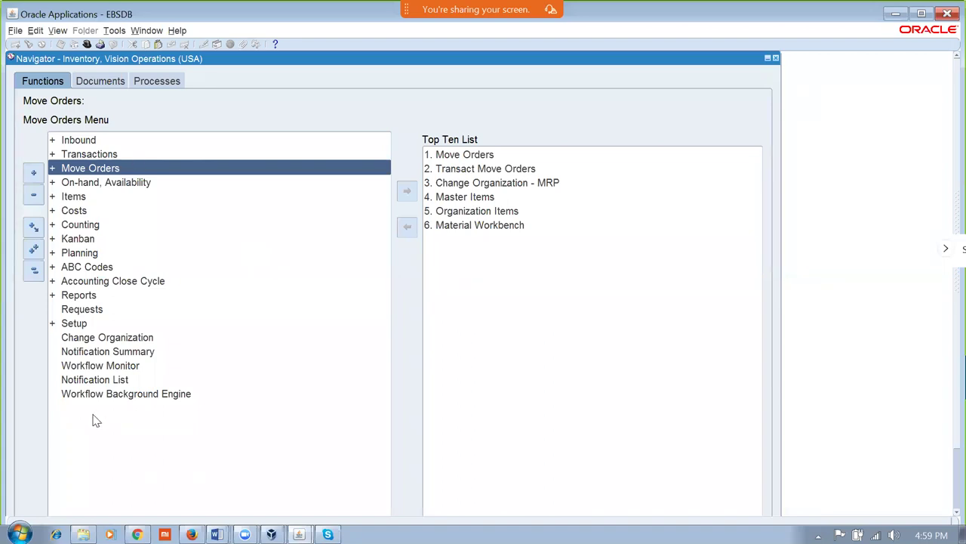
left_click(67, 323)
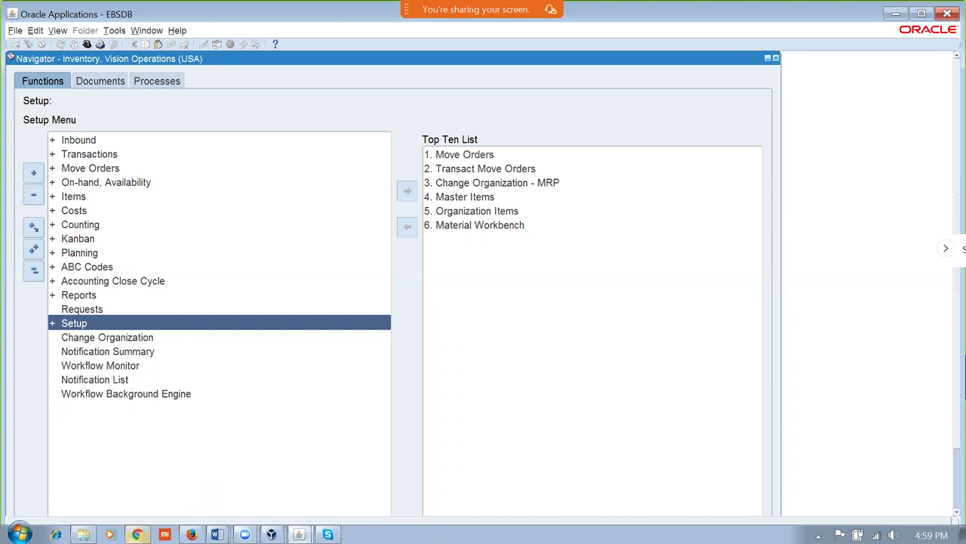
left_click(136, 534)
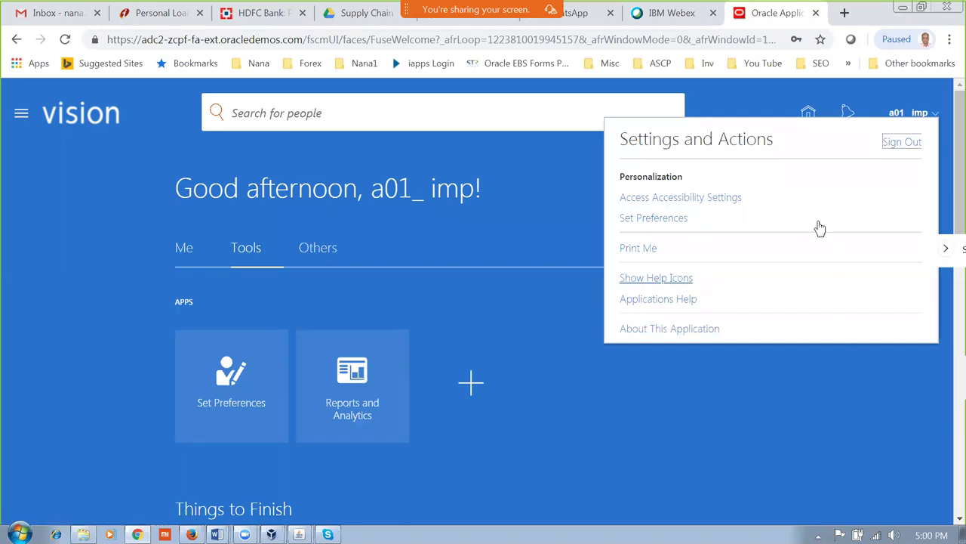
Step: Dismiss the Settings and Actions menu to reveal the home page's Tools apps
left_click(698, 379)
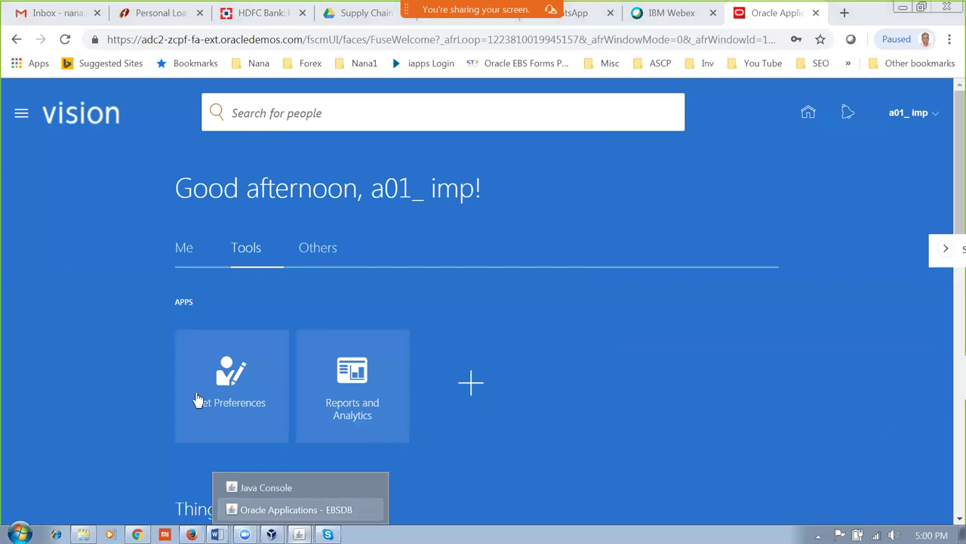
Step: In the EBSDB window, switch the responsibility back to System Administrator
left_click(287, 512)
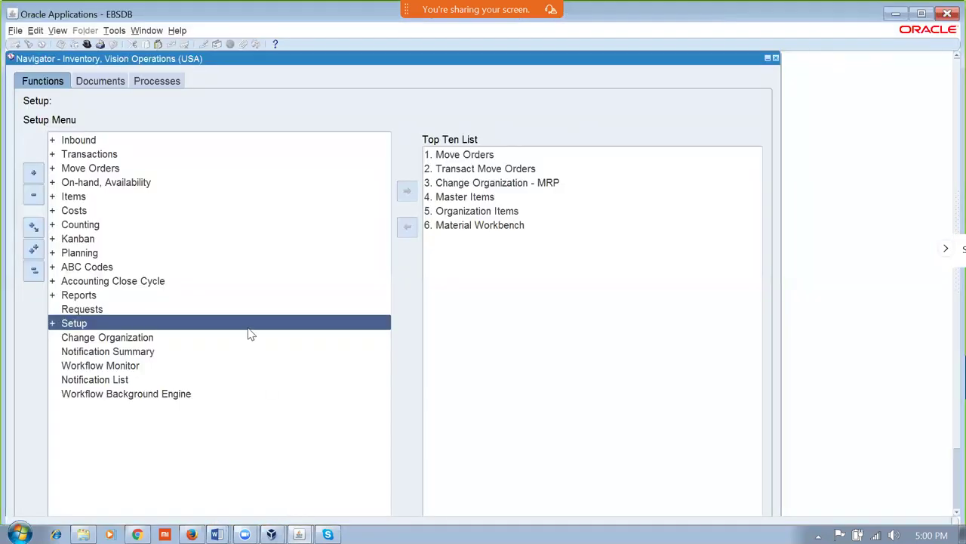
left_click(255, 295)
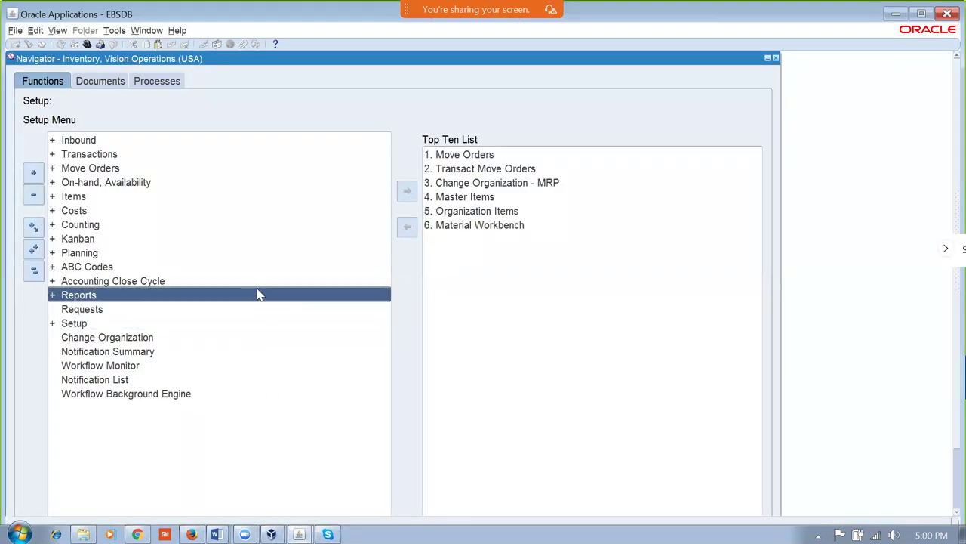
double_click(256, 295)
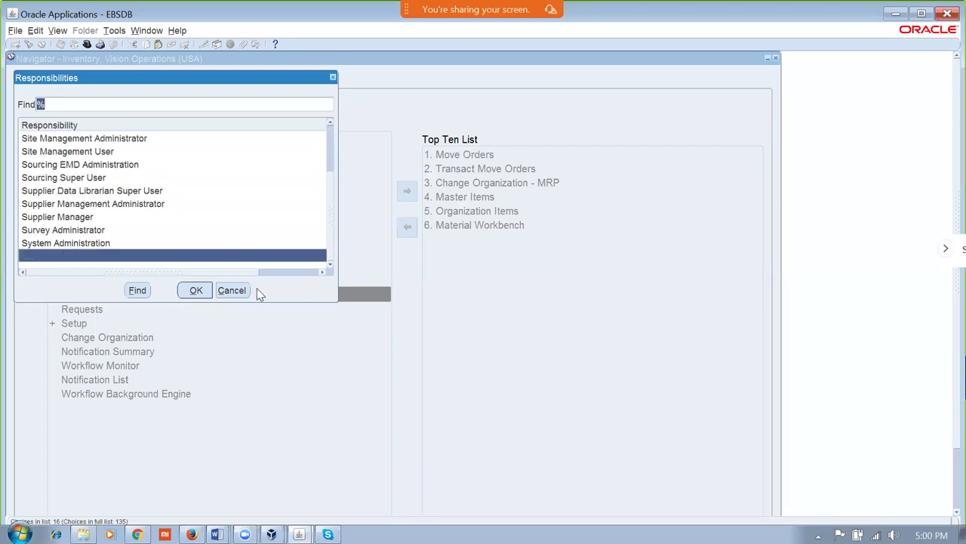
key("Return")
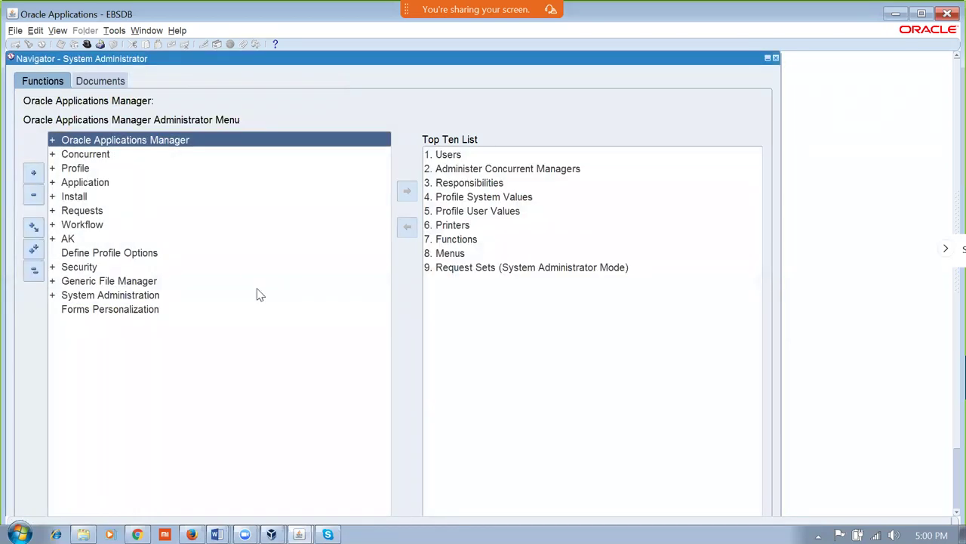
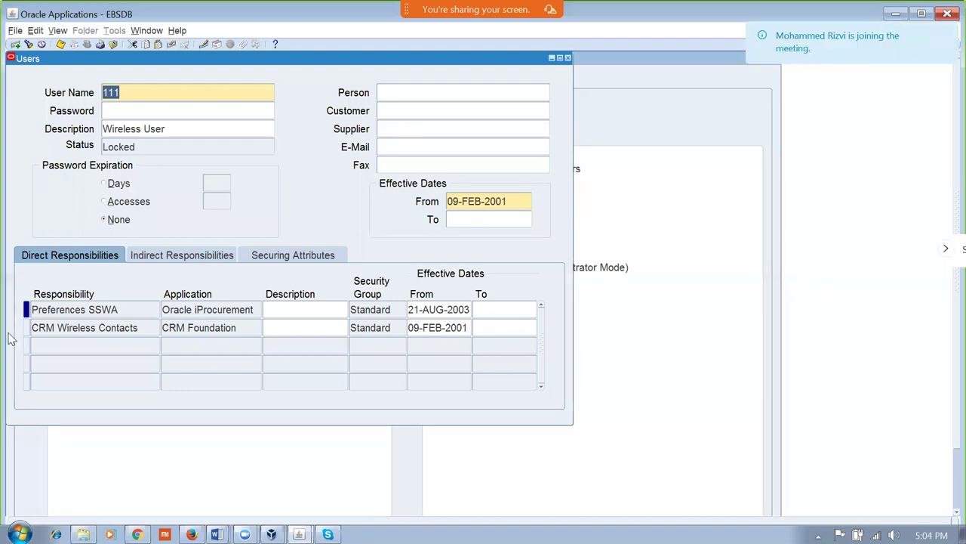
Step: Start a new direct responsibility row dated 17-JUN-2019 and select the User Name value
left_click(103, 345)
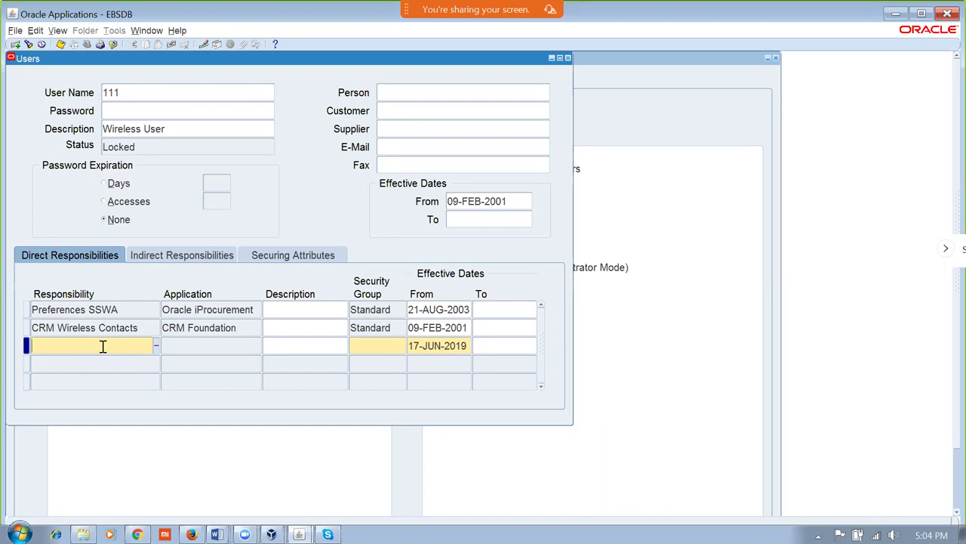
left_click(415, 92)
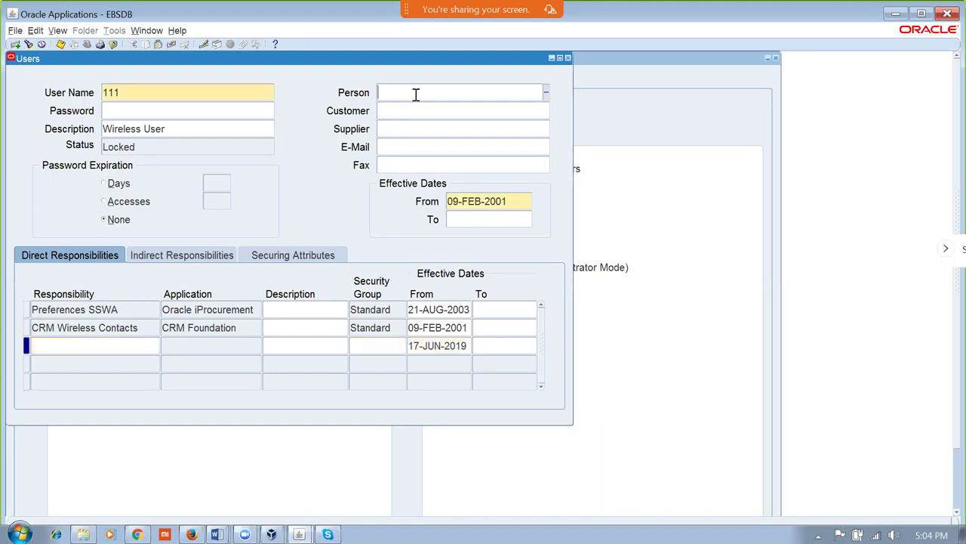
left_click(161, 95)
double_click(162, 96)
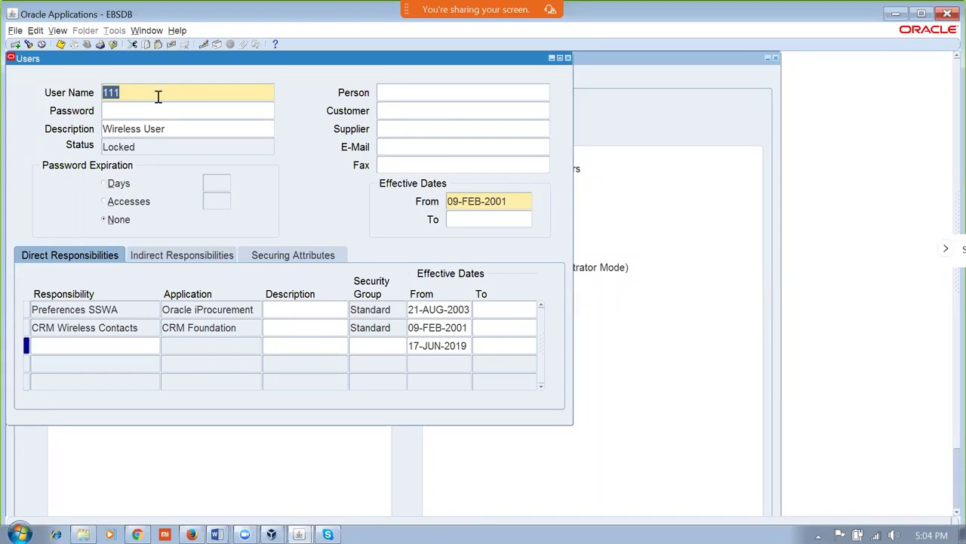
left_click(166, 96)
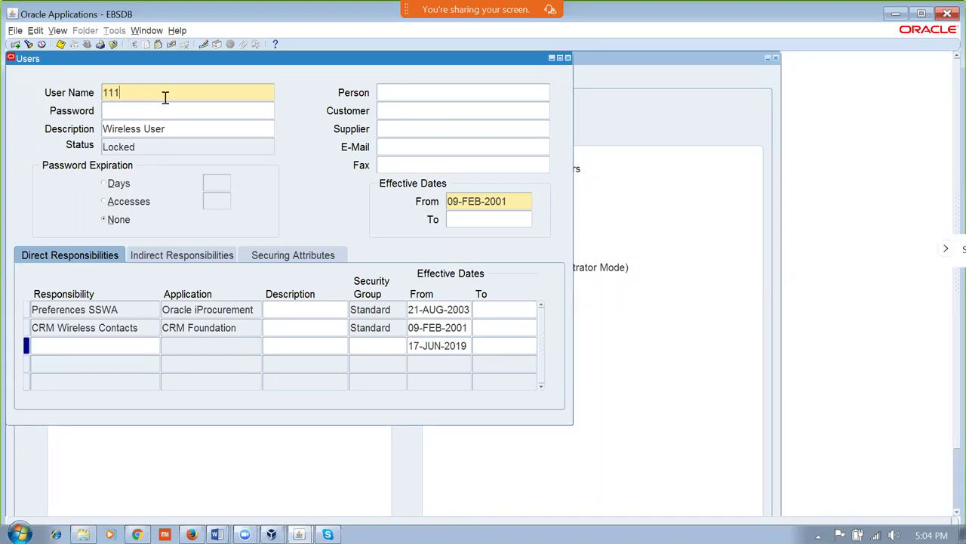
left_click_drag(122, 97, 104, 102)
Step: Move between the User Name and Person fields, leaving the new row empty
left_click(417, 97)
left_click(167, 99)
left_click(422, 92)
double_click(220, 95)
left_click(393, 99)
double_click(127, 93)
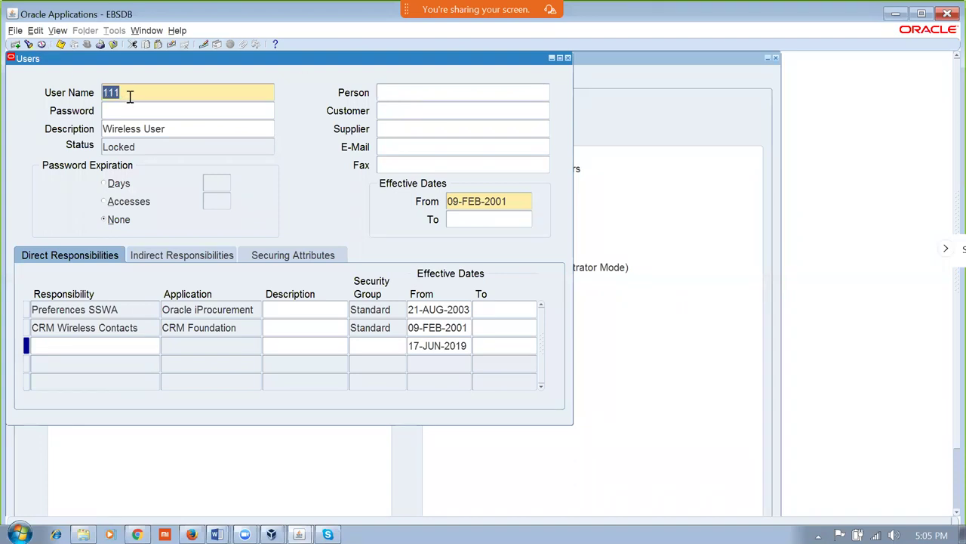
left_click(408, 96)
left_click(176, 94)
left_click(795, 440)
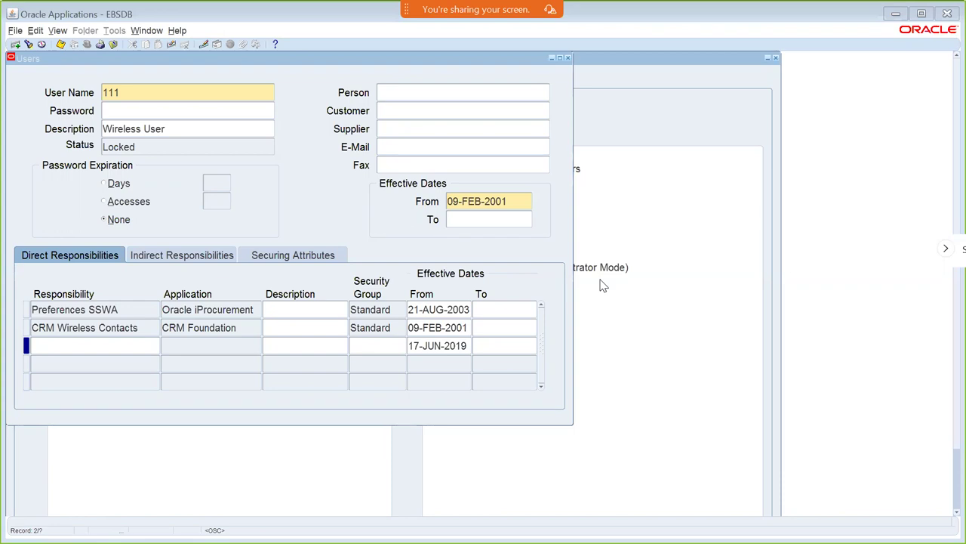
left_click(125, 94)
left_click(433, 95)
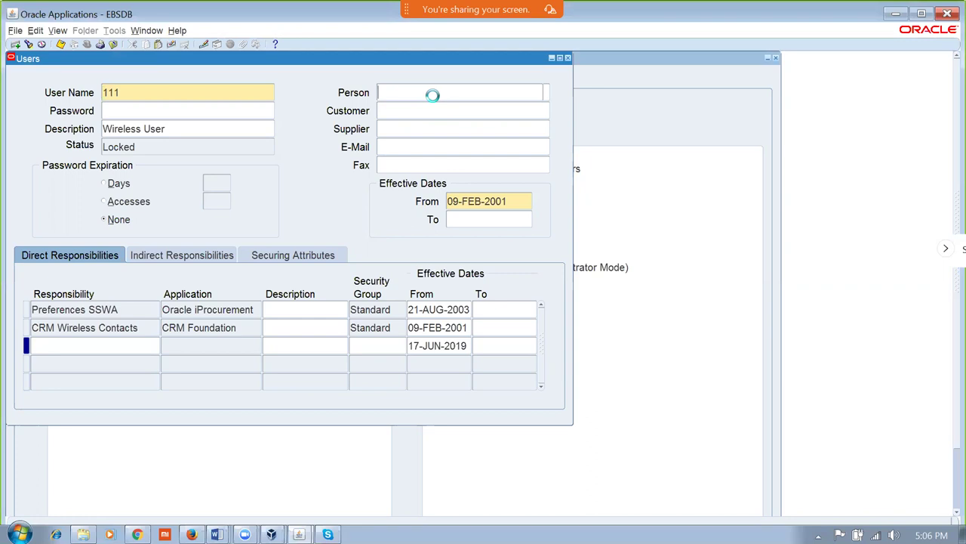
left_click(150, 92)
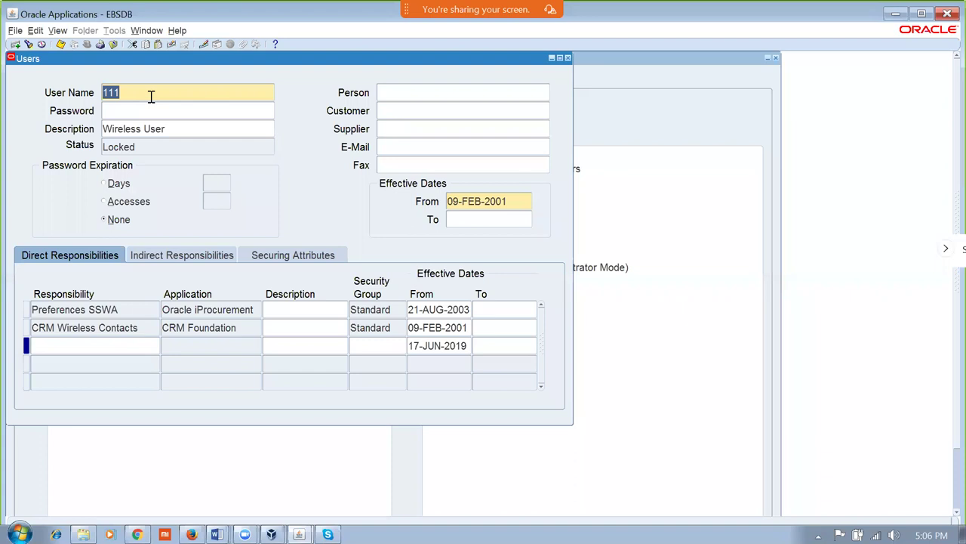
Step: Close the Users record, switch to Inventory, Vision Operations (USA), then return to the Fusion page
left_click(569, 59)
left_click(155, 226)
double_click(173, 234)
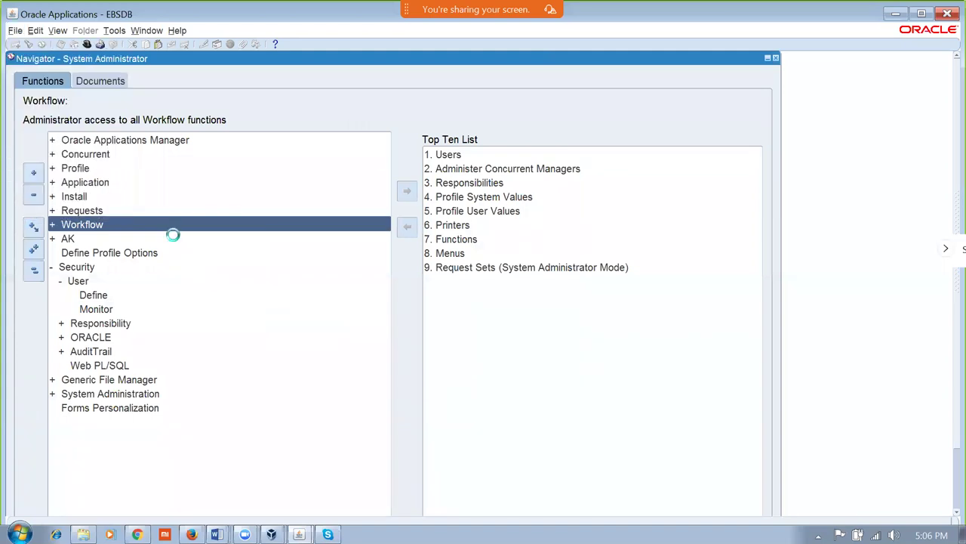
key("Down")
key("Down")
key("Down")
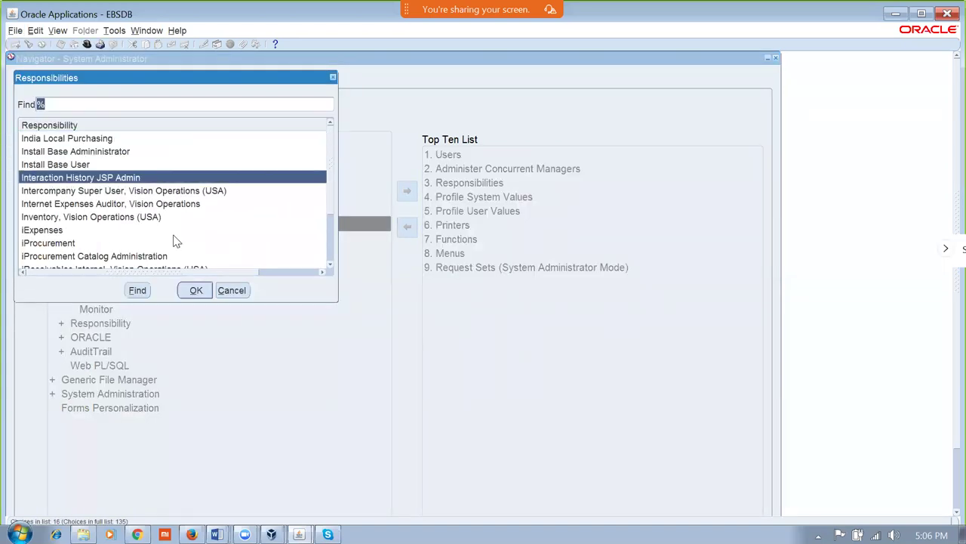
key("Down")
key("Down")
key("Down")
key("Return")
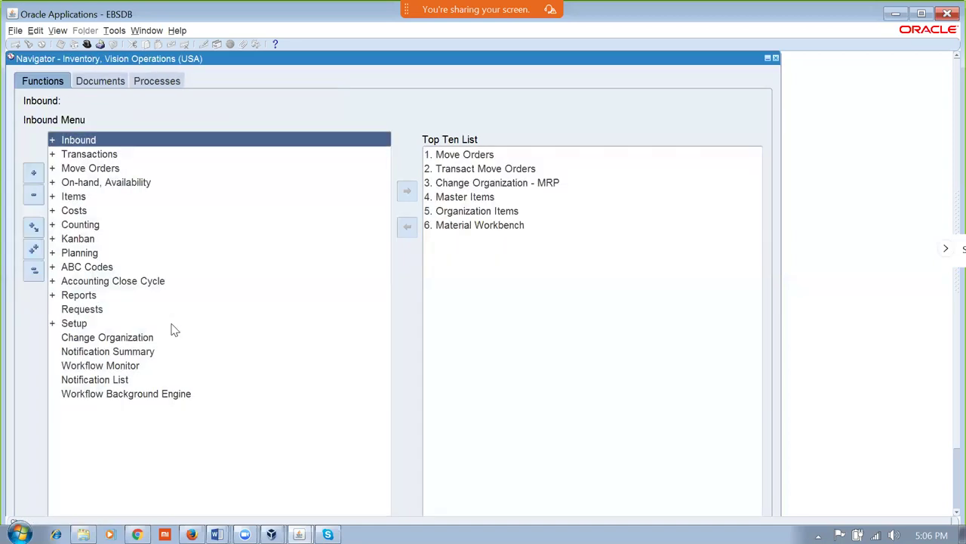
left_click(96, 326)
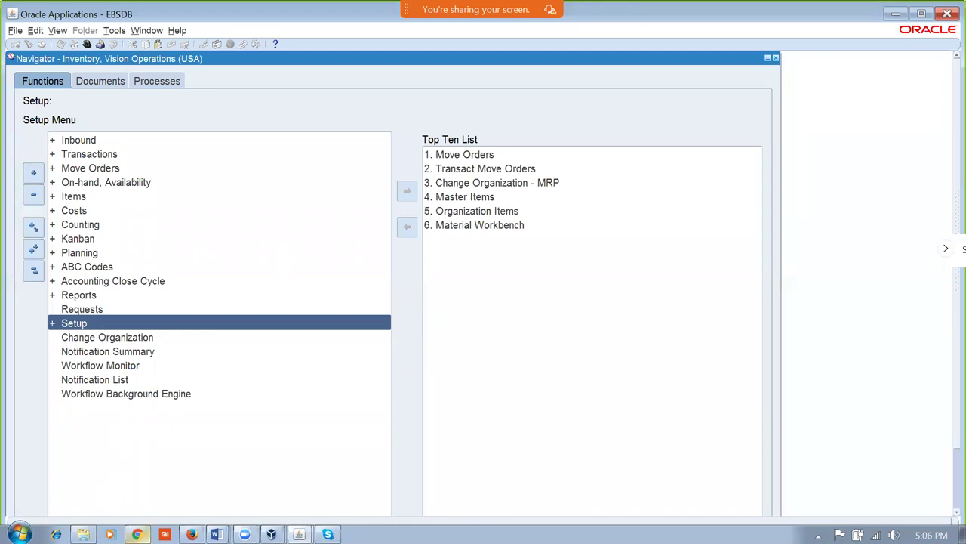
left_click(137, 534)
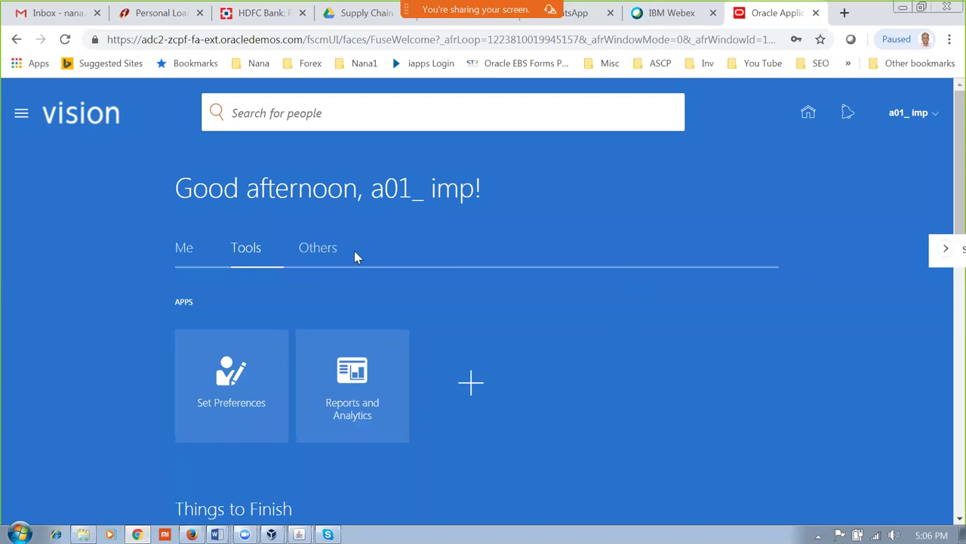
Step: Sign out of Fusion and sign back in with the other user account
left_click(911, 115)
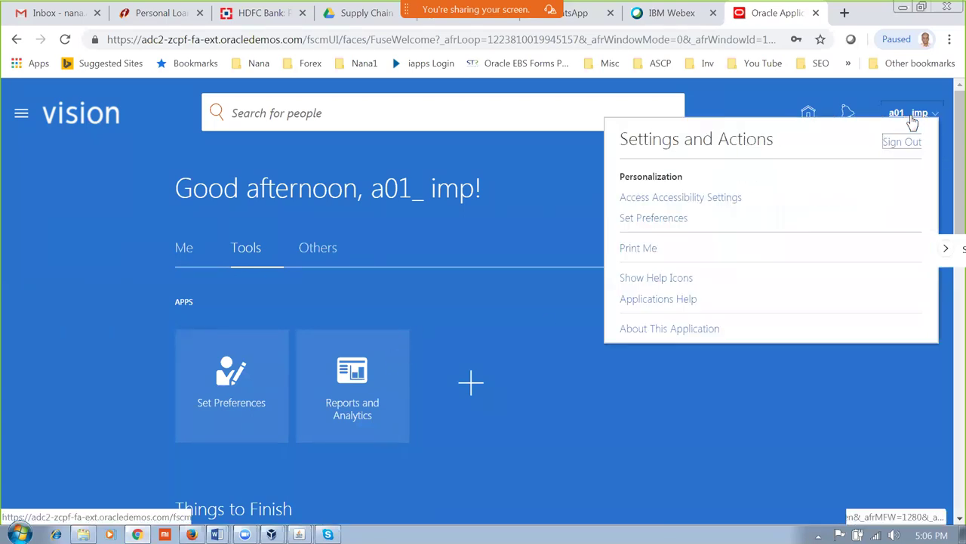
left_click(559, 245)
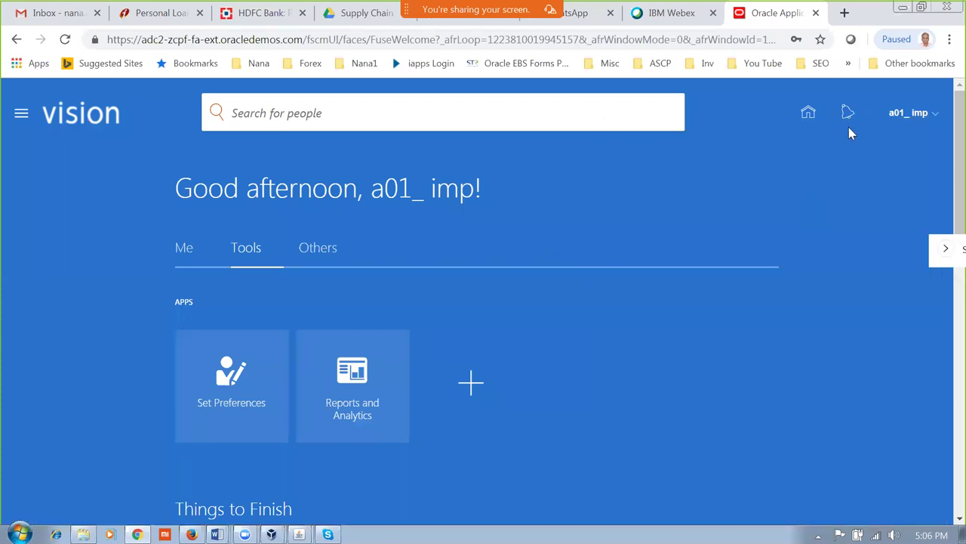
left_click(897, 121)
left_click(902, 144)
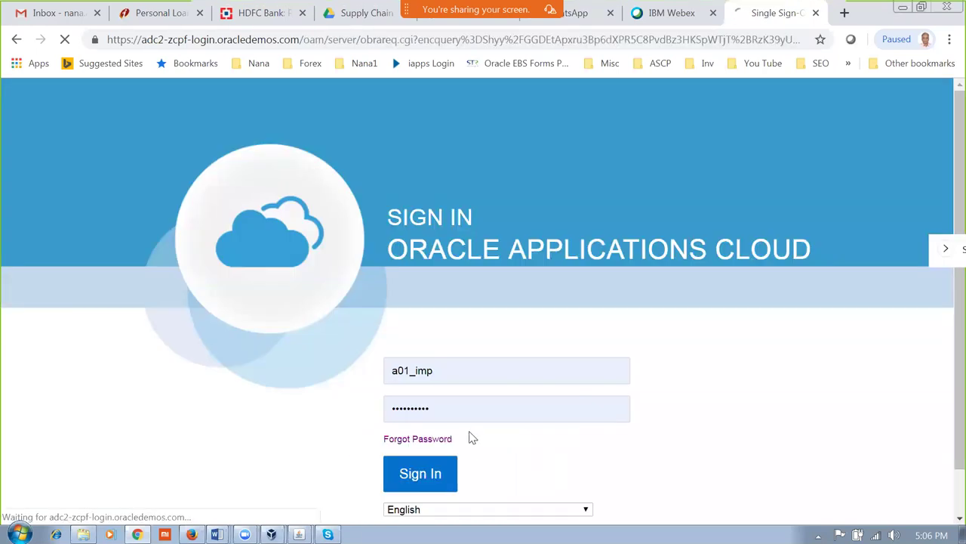
double_click(455, 369)
type("test")
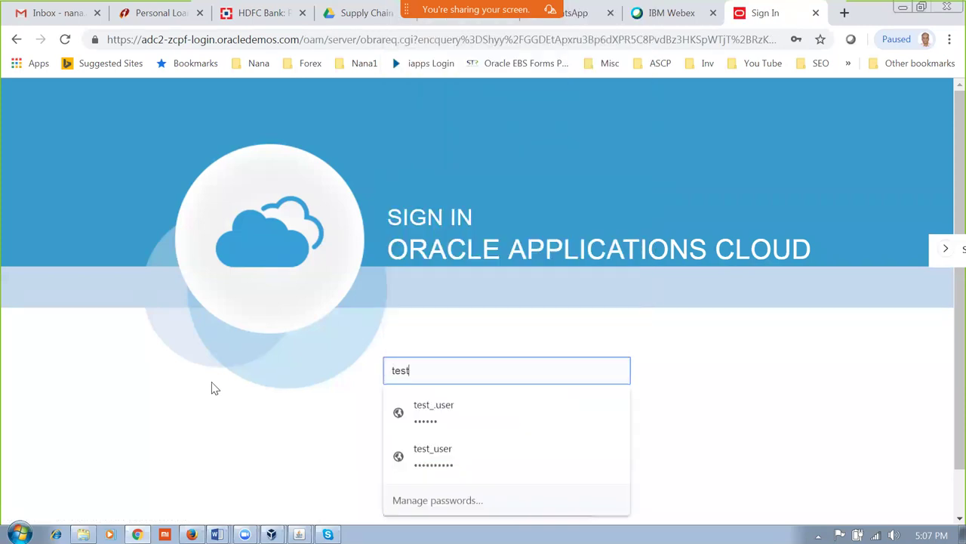
type("_user")
key("Tab")
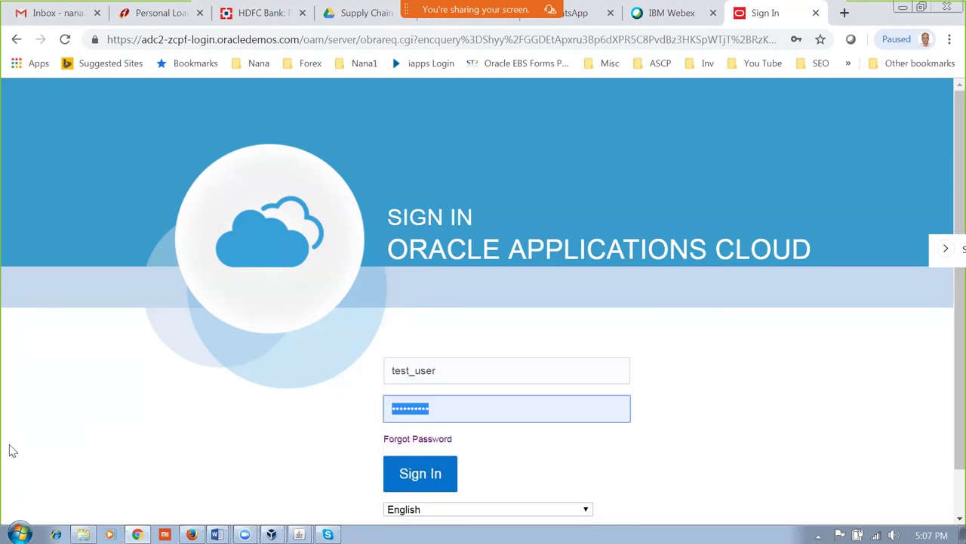
left_click(422, 474)
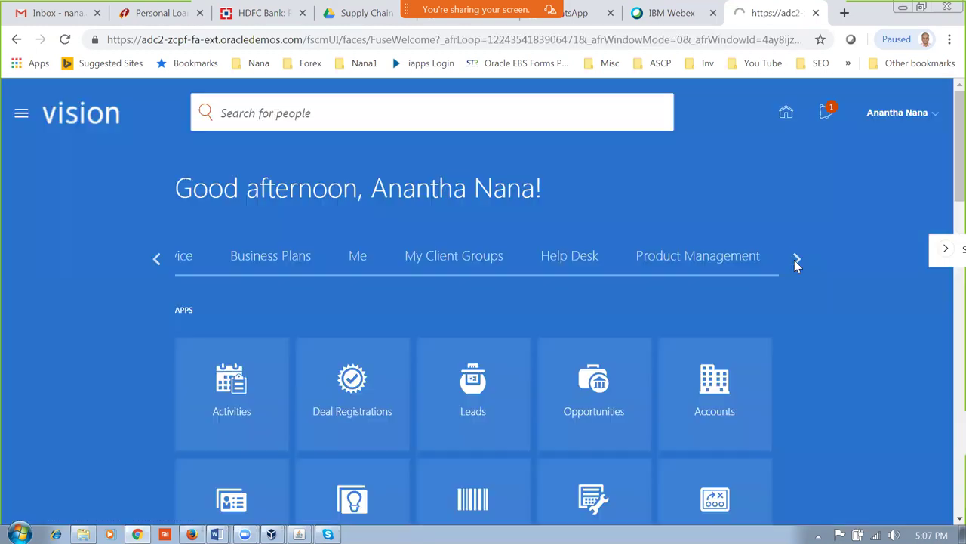
Step: Scroll the home page categories until Tools comes into view
left_click(796, 259)
left_click(796, 258)
left_click(797, 259)
left_click(797, 259)
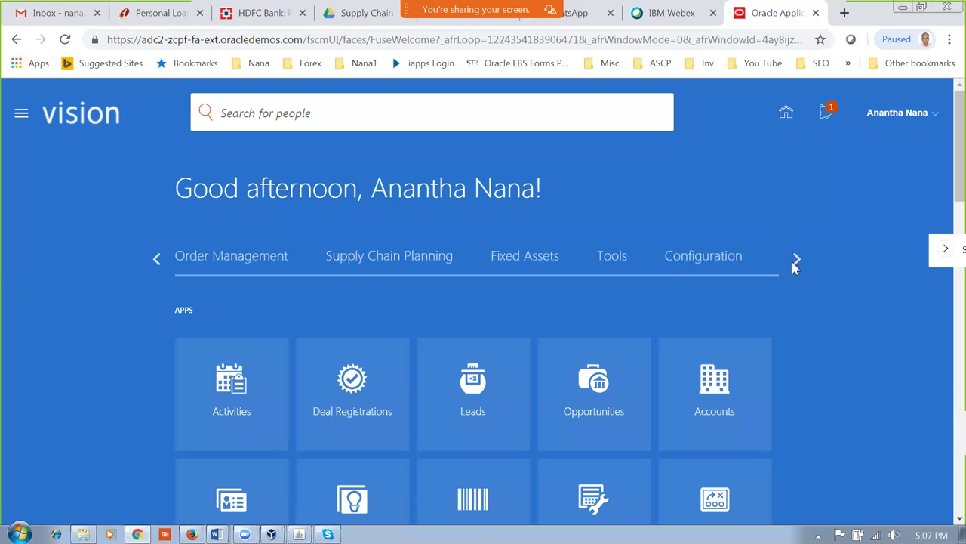
Step: Open the Security Console from Tools and dismiss the security data warning
left_click(603, 260)
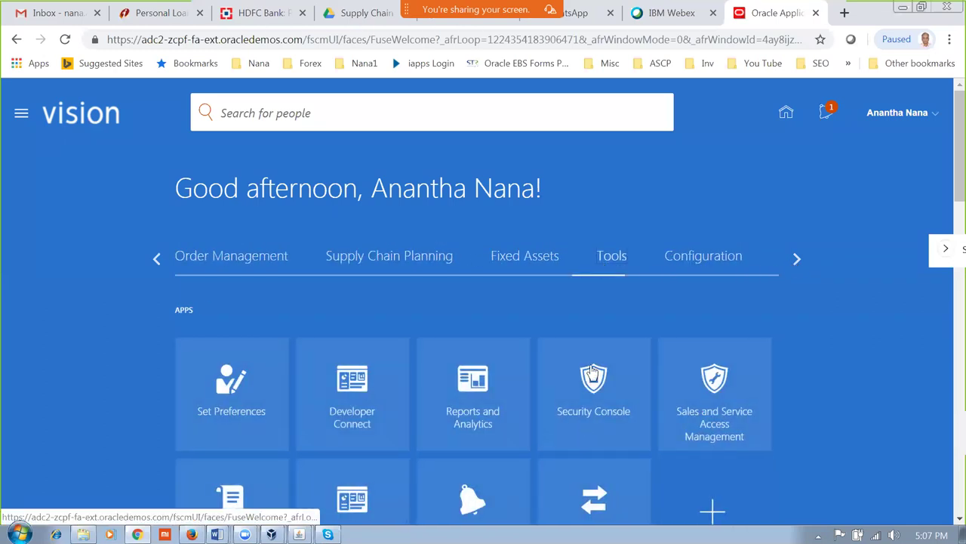
left_click(587, 411)
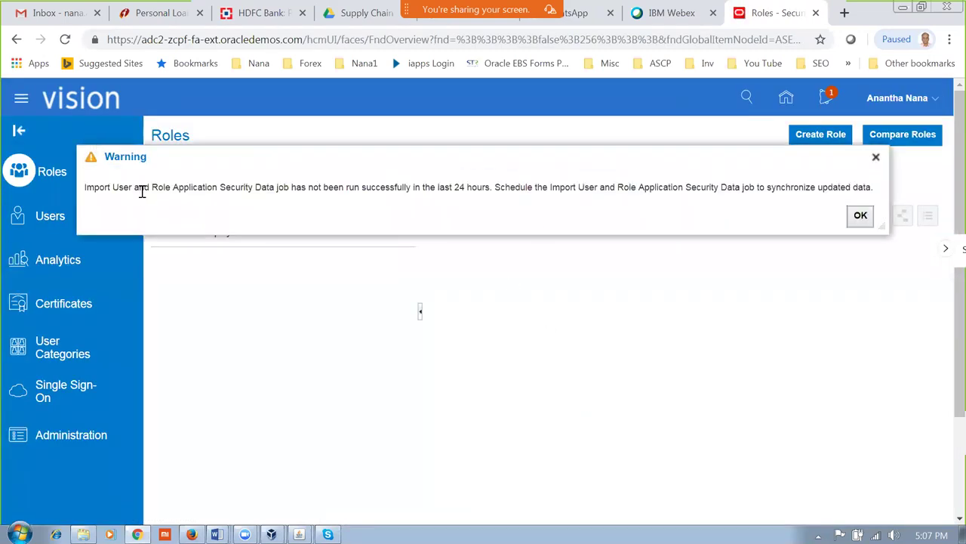
left_click_drag(100, 187, 632, 289)
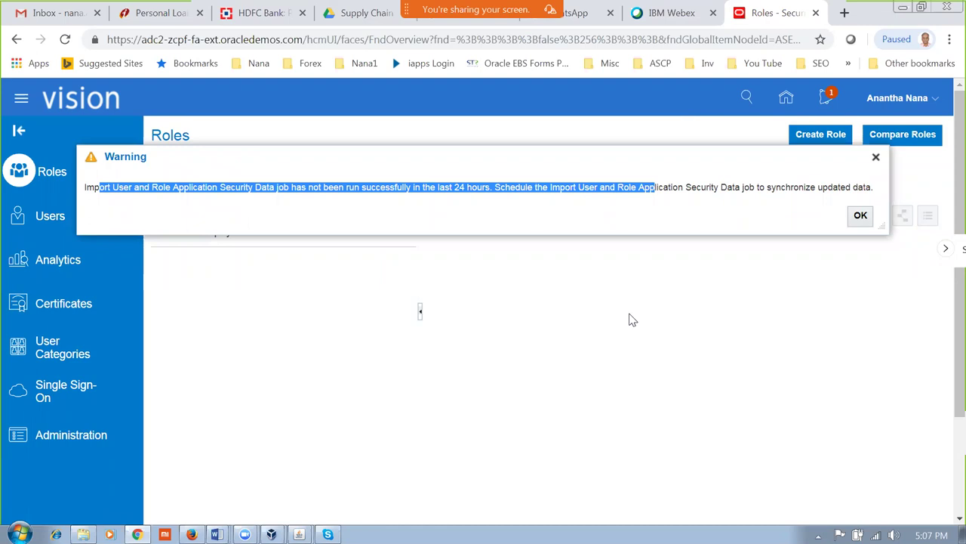
left_click(585, 219)
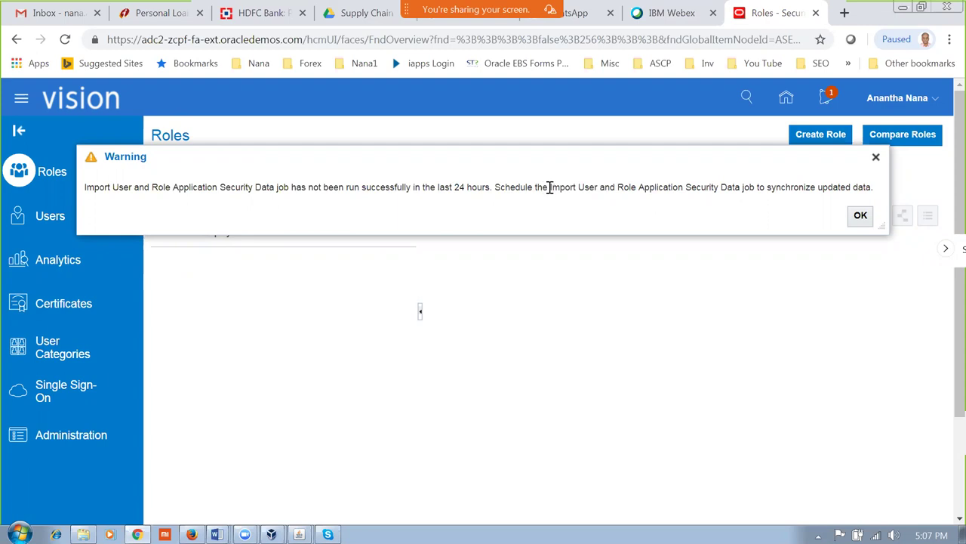
left_click_drag(552, 188, 661, 199)
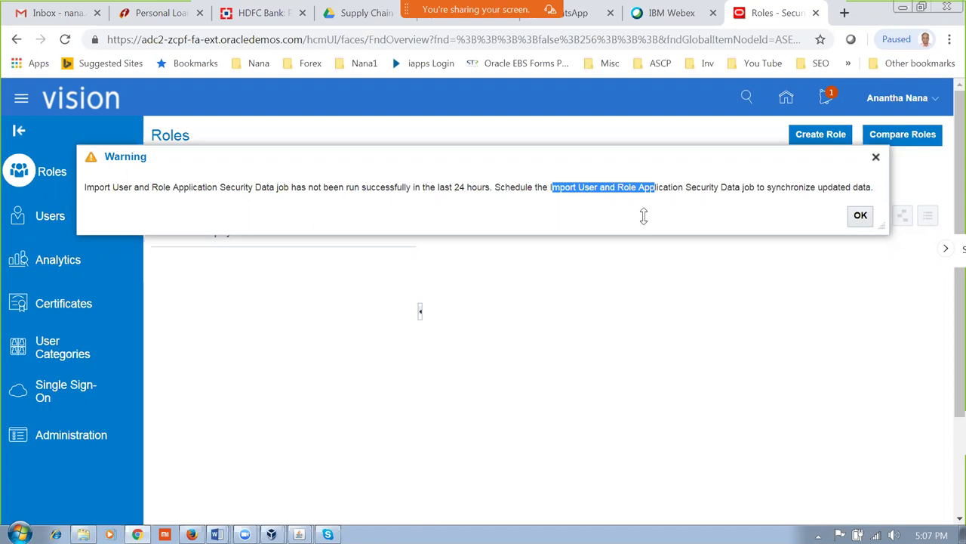
left_click(641, 209)
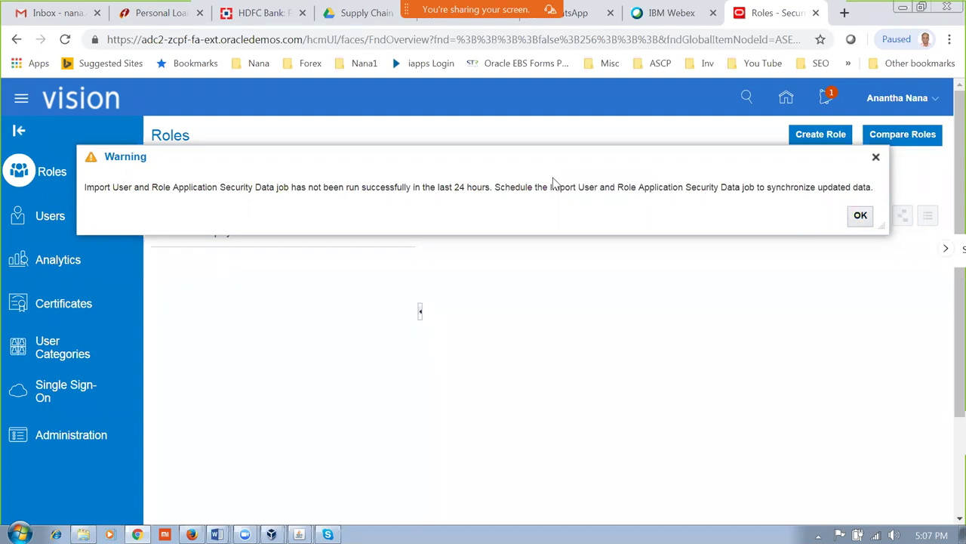
left_click_drag(548, 187, 674, 203)
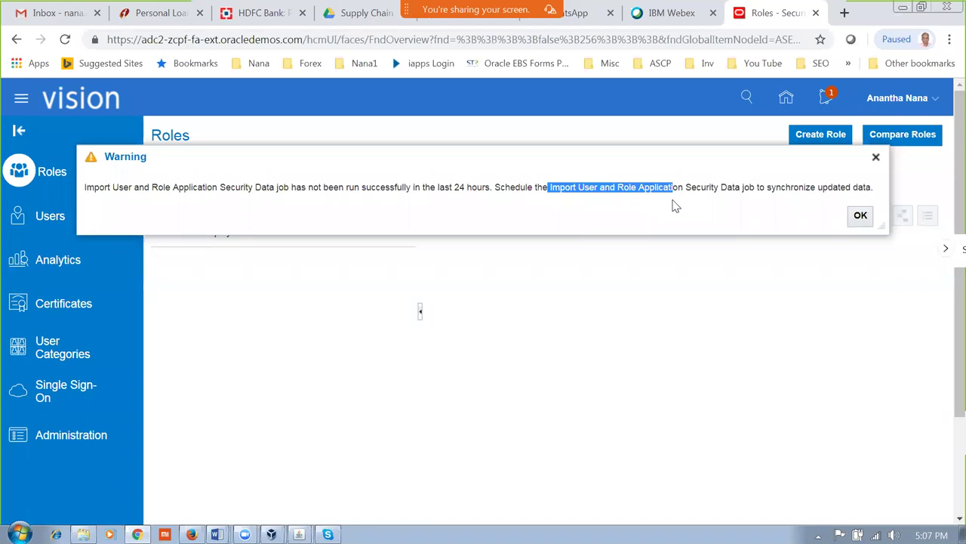
left_click(860, 217)
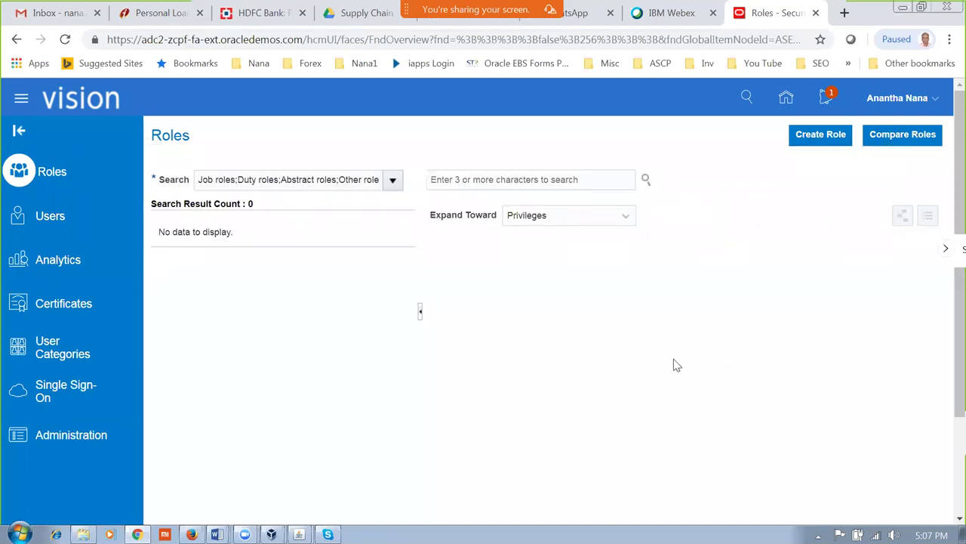
Step: Search user accounts for 'a01' and open the found account for editing
left_click(70, 218)
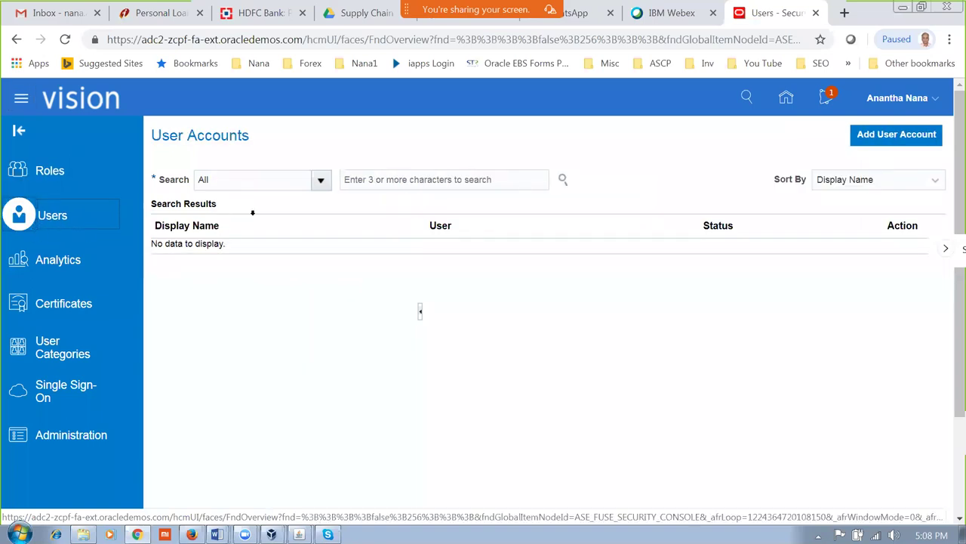
left_click(360, 174)
type("a01")
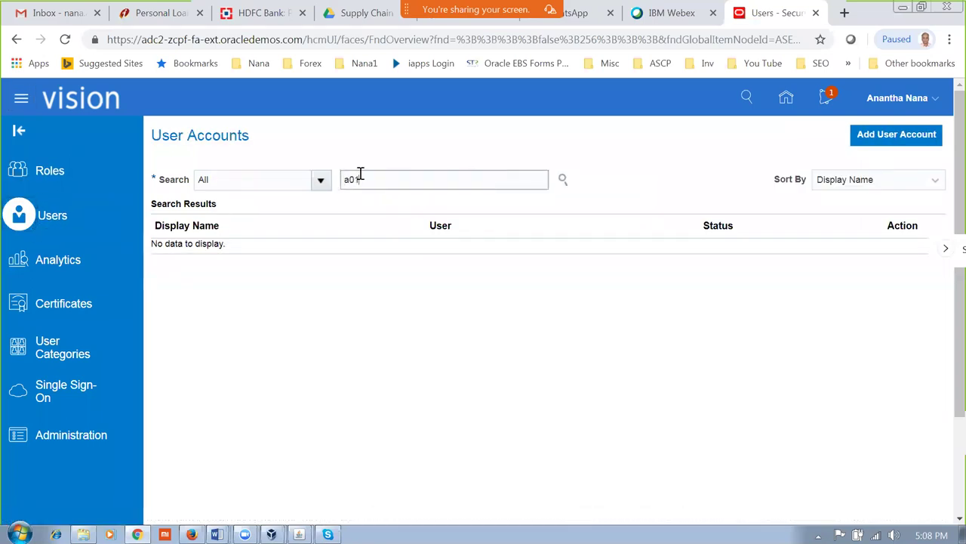
key("Return")
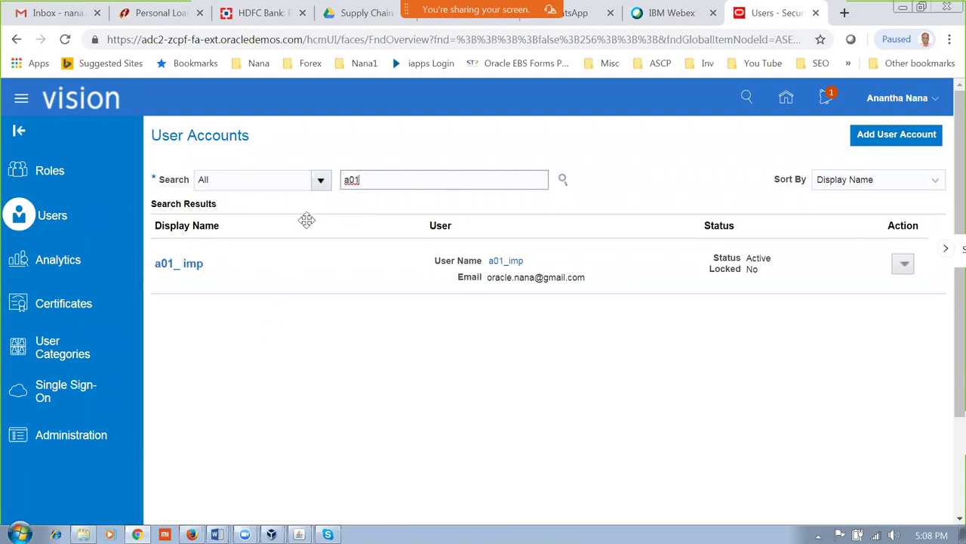
left_click(194, 266)
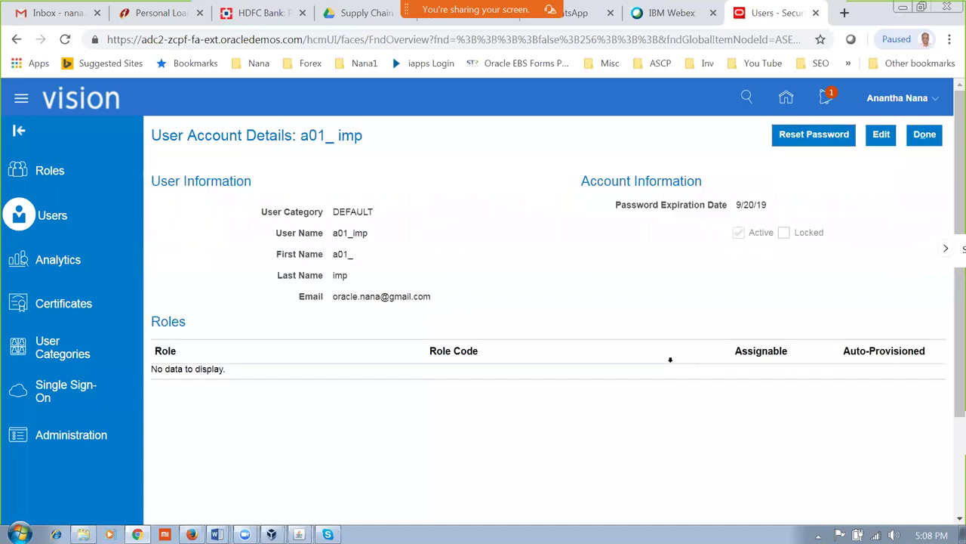
left_click(883, 140)
Step: Search roles for 'IT secu' and select the ORA_FND_IT_SECURITY_MANAGER_JOB role
left_click(772, 357)
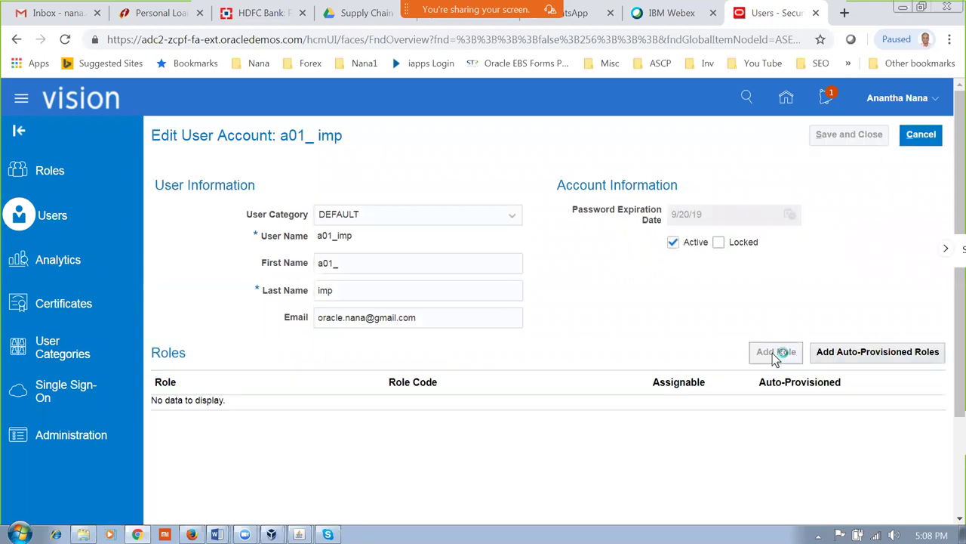
type("IT sec")
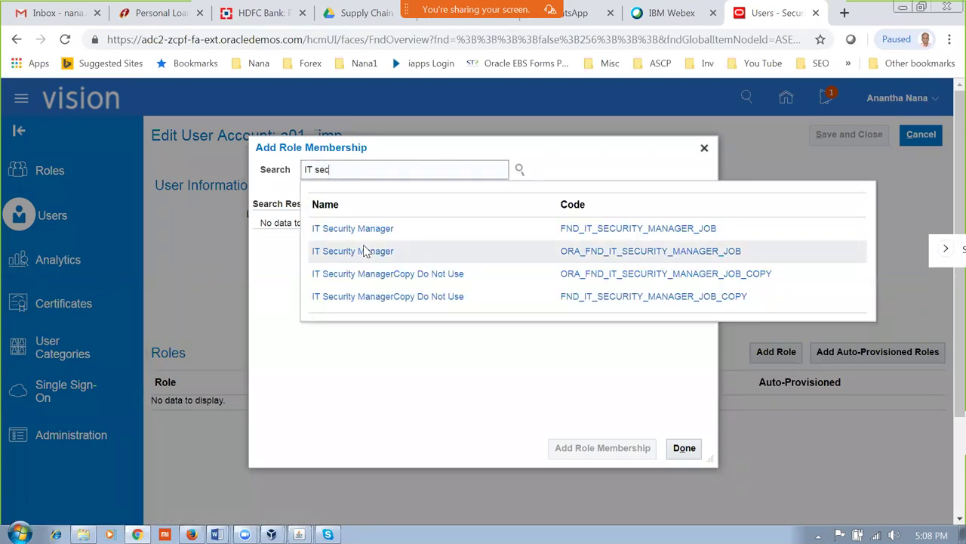
type("u")
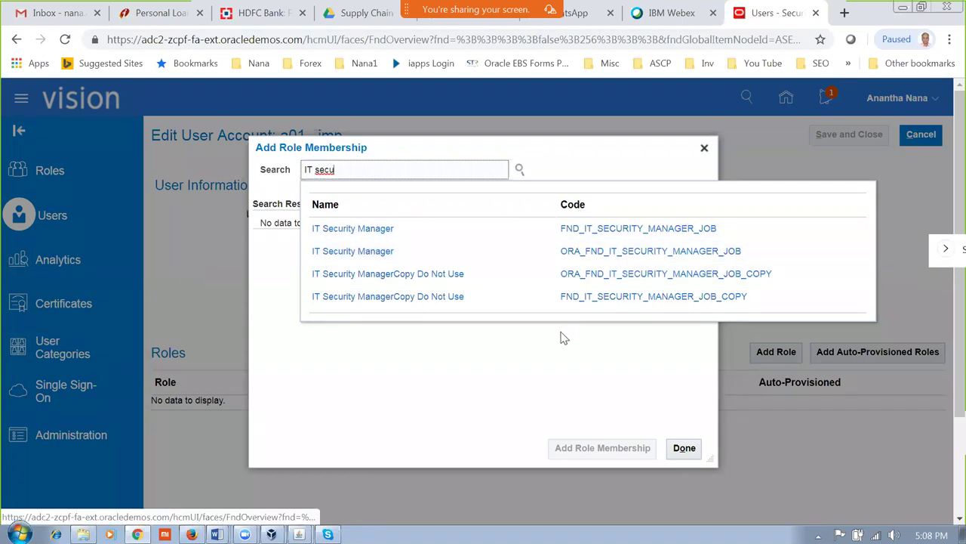
left_click(485, 261)
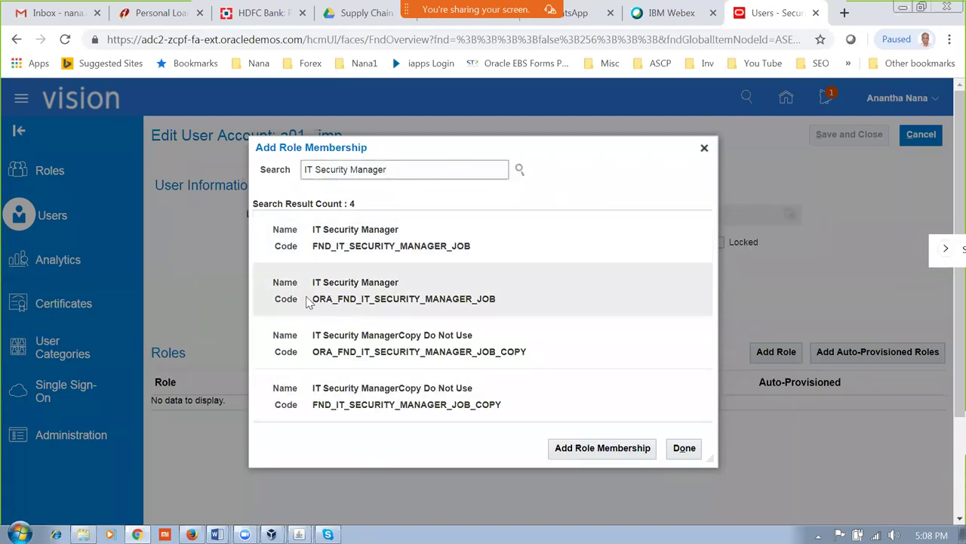
left_click(575, 299)
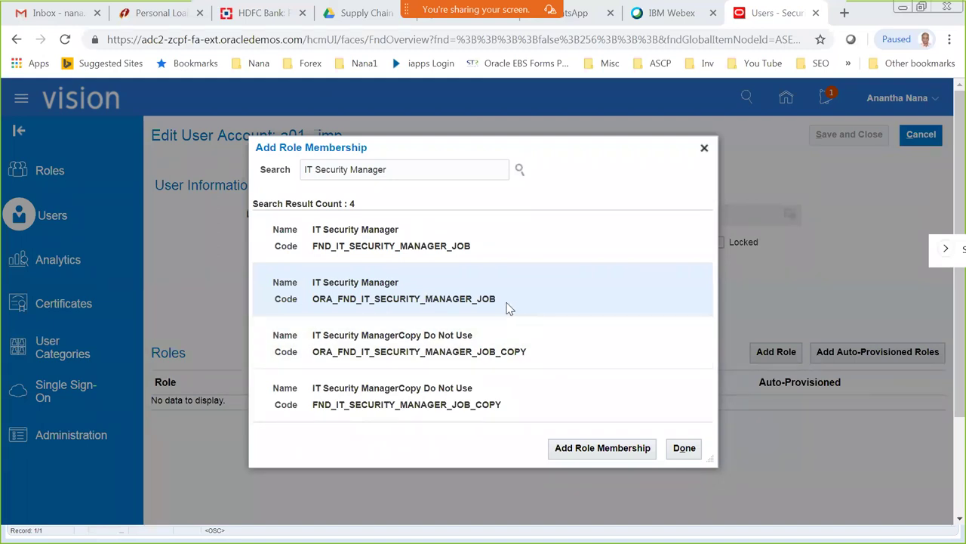
Step: Add ORA_FND_IT_SECURITY_MANAGER_JOB as a role membership and confirm the addition
left_click(613, 451)
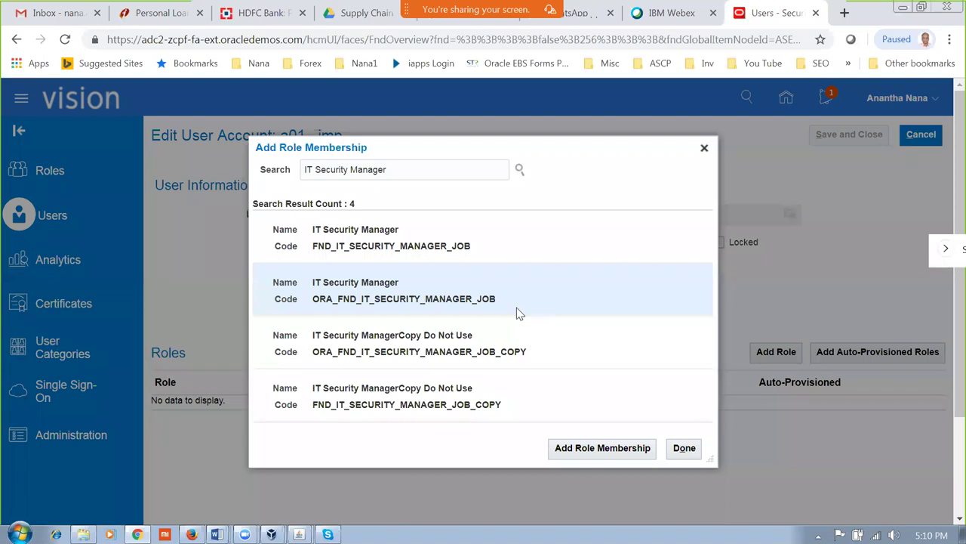
left_click(529, 351)
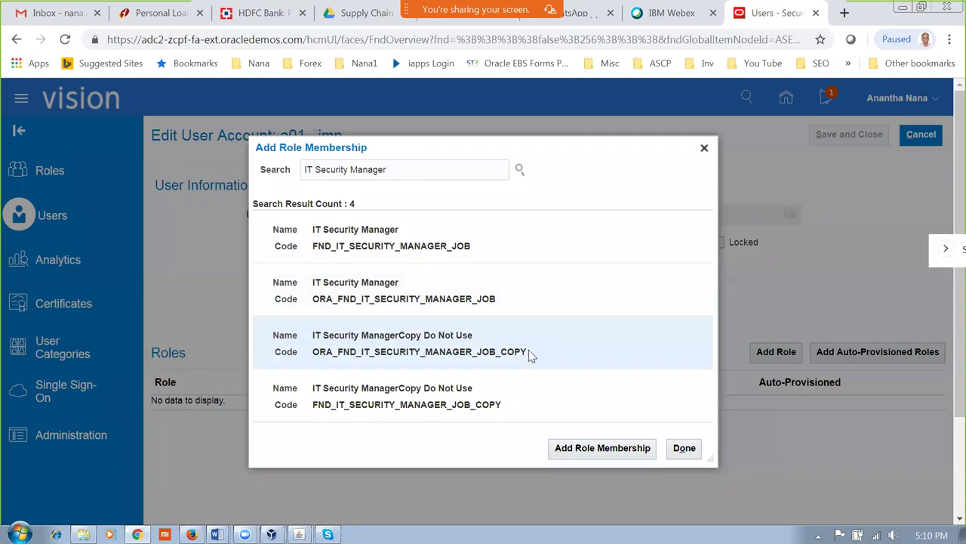
left_click(530, 292)
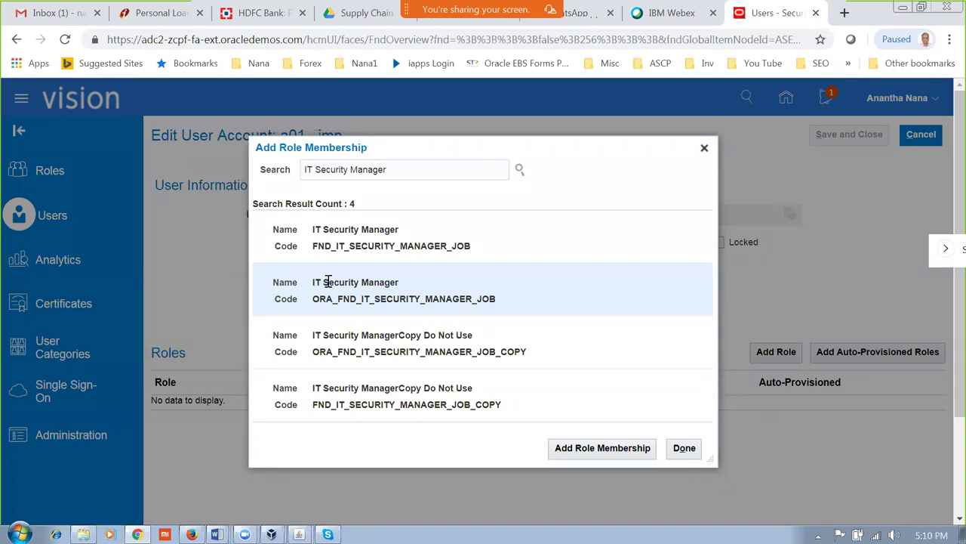
left_click(610, 448)
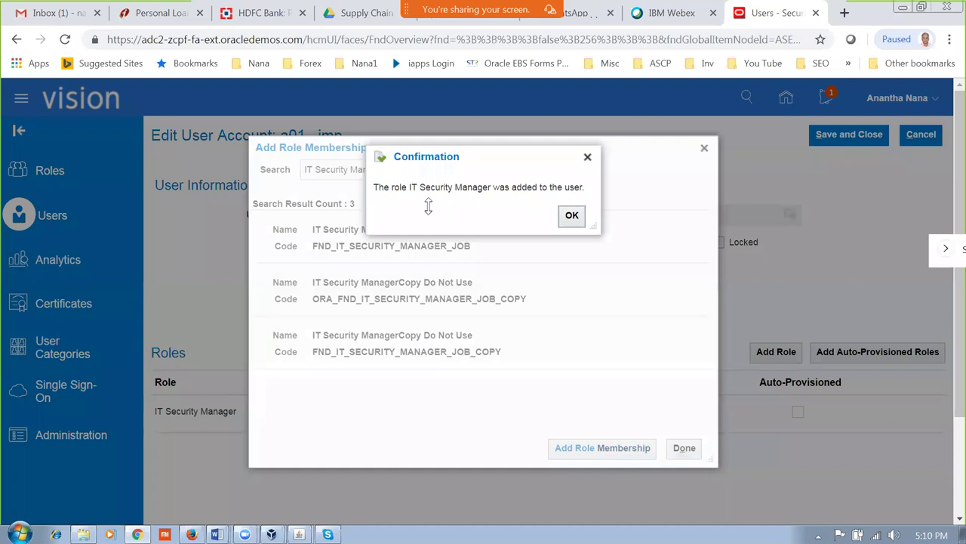
left_click_drag(402, 190, 510, 190)
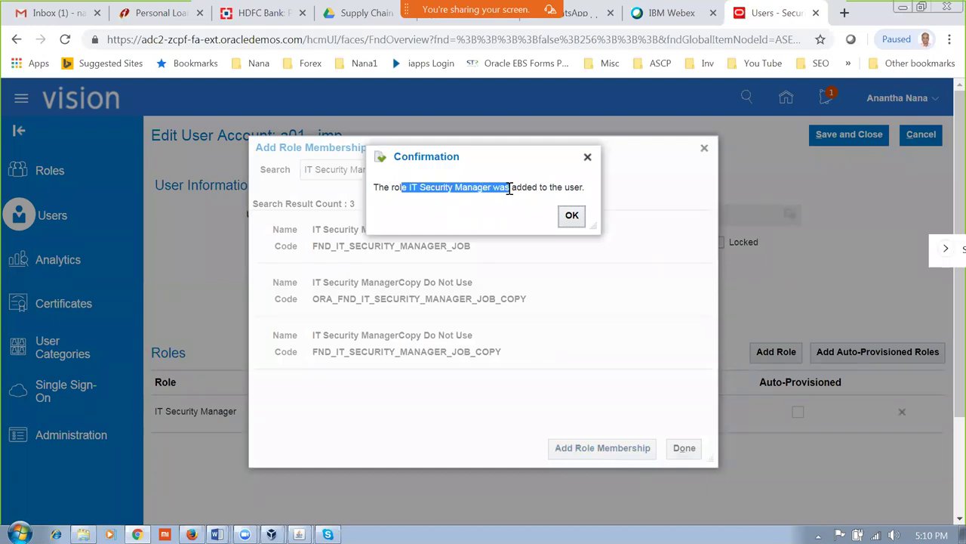
left_click(572, 215)
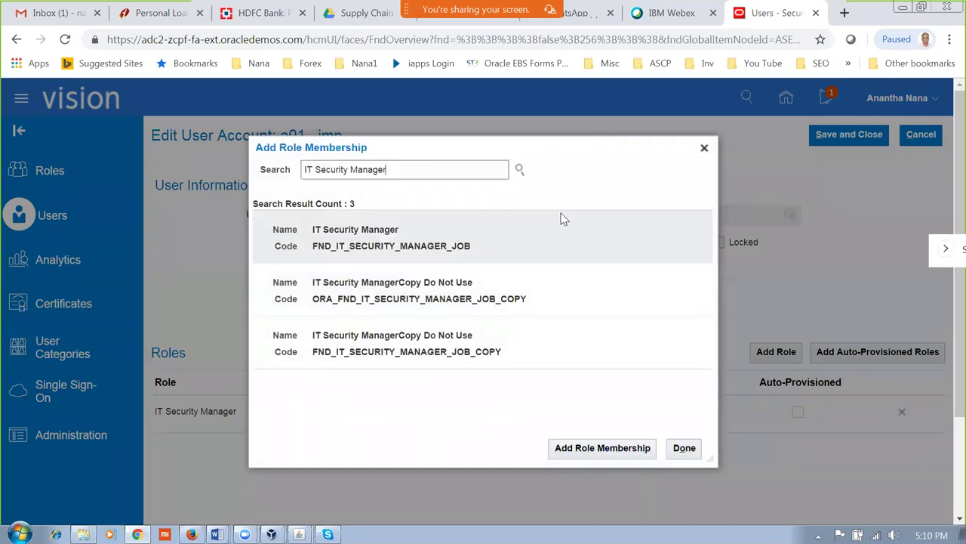
Step: Add the ORA_ASM_APPLICATION_IMPLEMENTATION_CONSULTANT_JOB role found by searching 'Application imp'
triple_click(410, 169)
type("A")
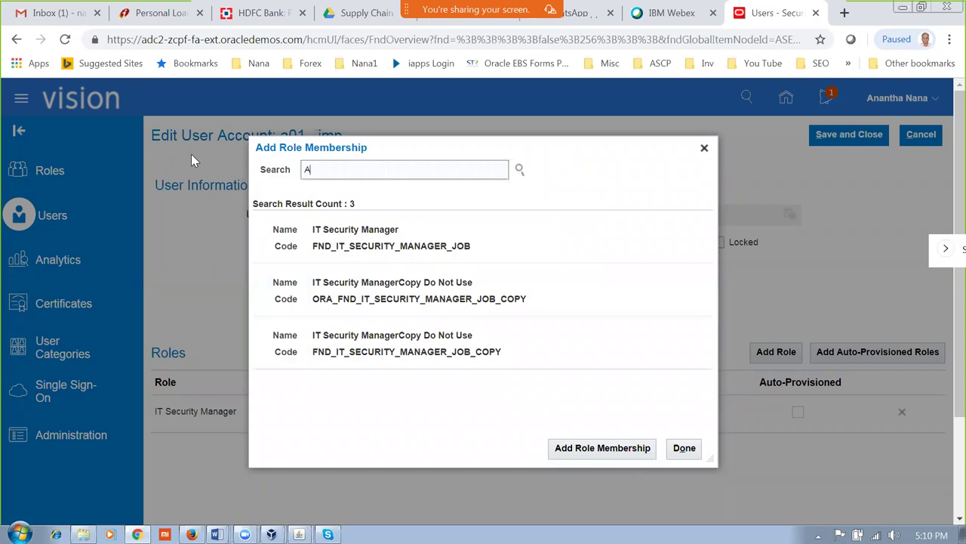
type("pplication imp")
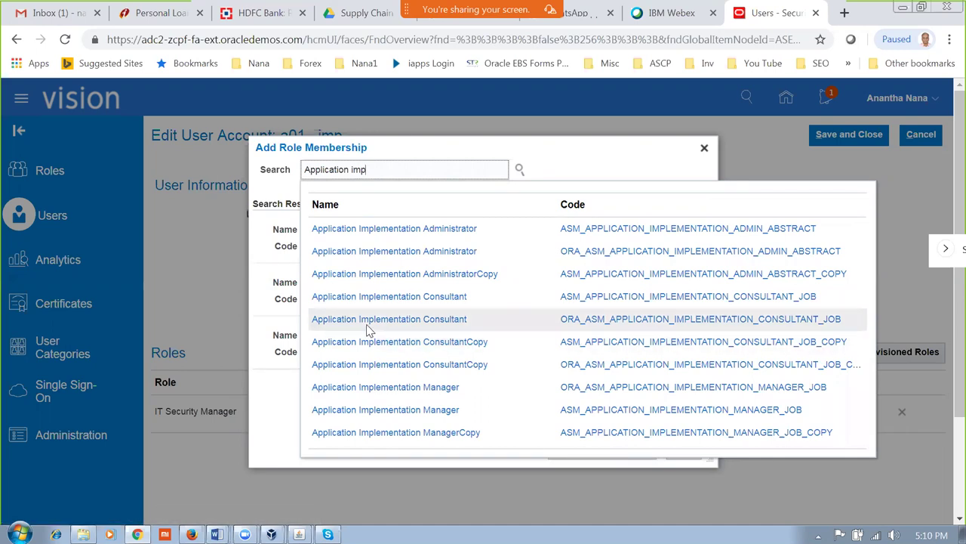
left_click(516, 319)
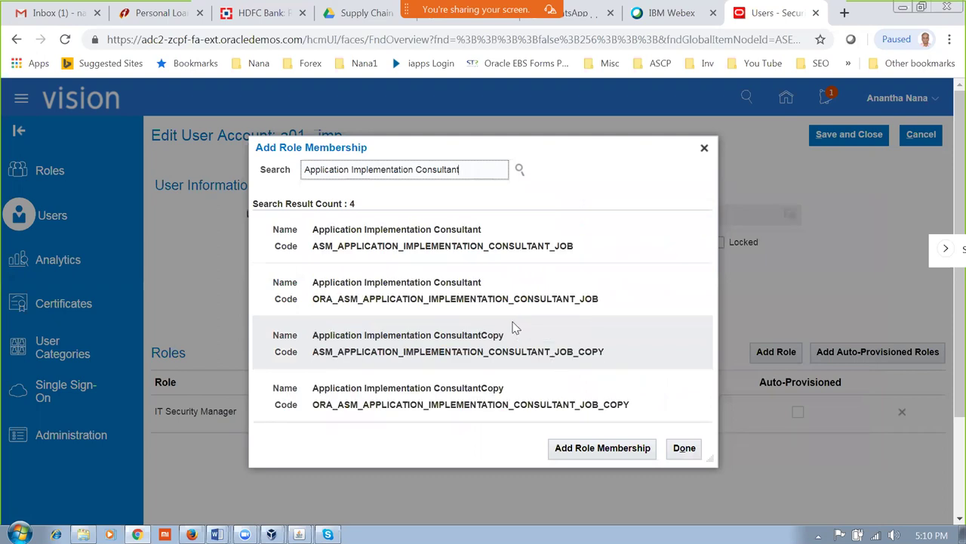
left_click(626, 295)
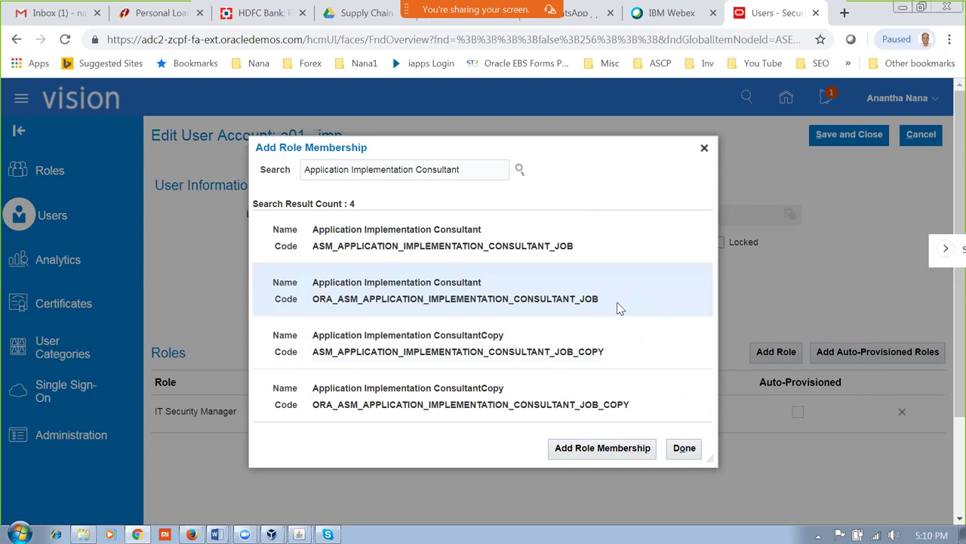
left_click(598, 450)
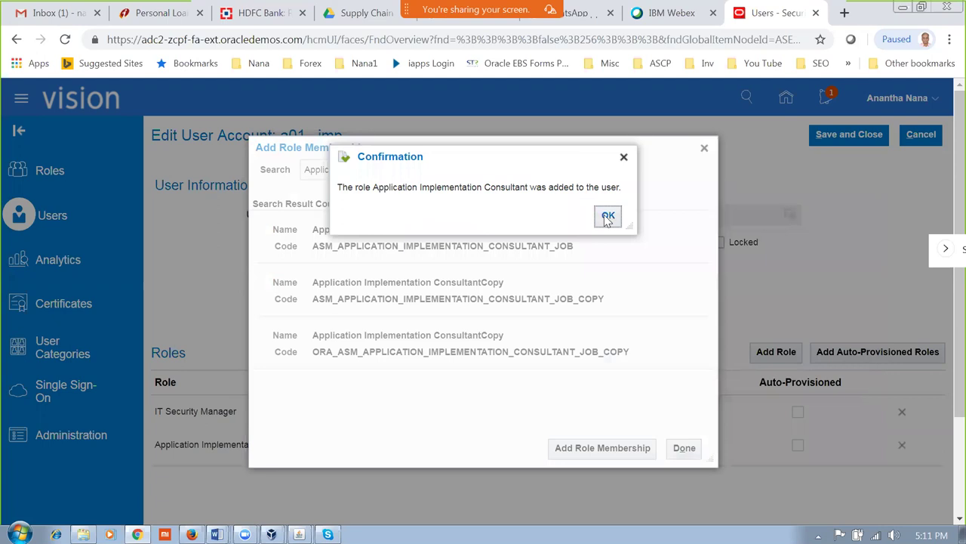
left_click(608, 218)
left_click_drag(460, 169, 283, 173)
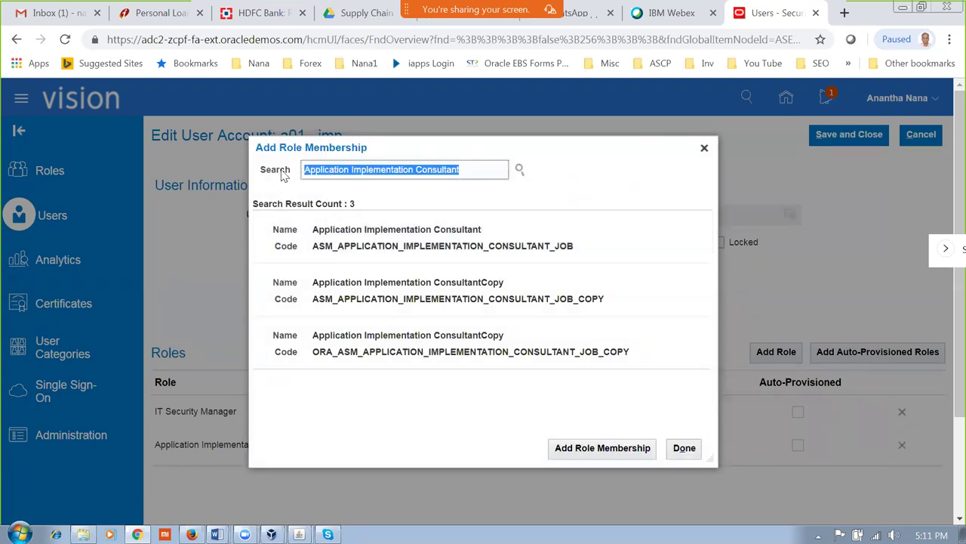
Step: Search 'employ', add the Employee role (ORA_PER_EMPLOYEE_ABSTRACT), and finish role membership
type("employ")
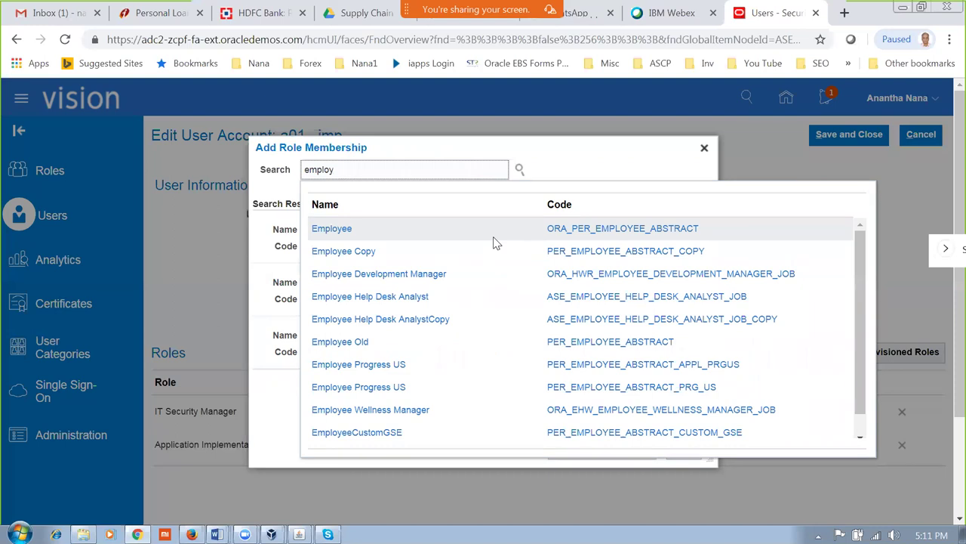
left_click(486, 230)
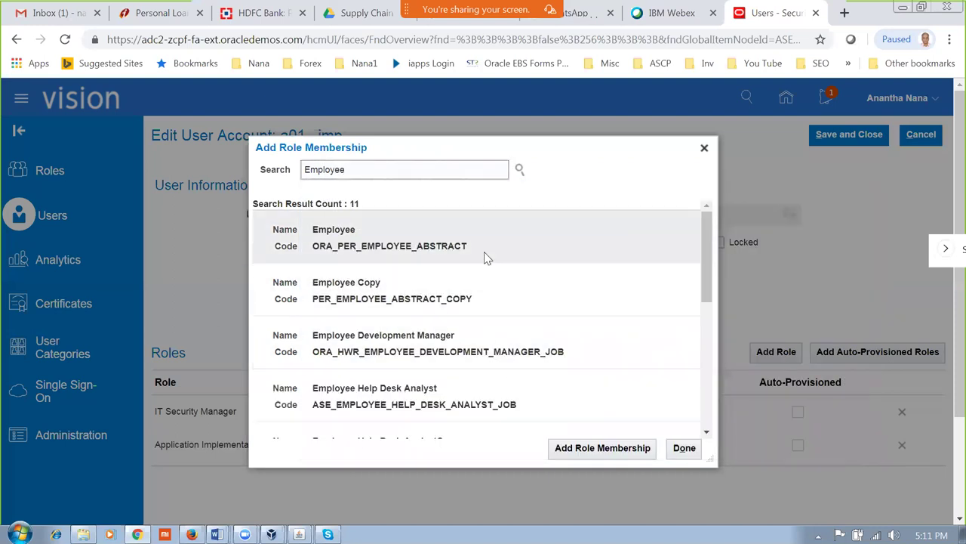
left_click(525, 238)
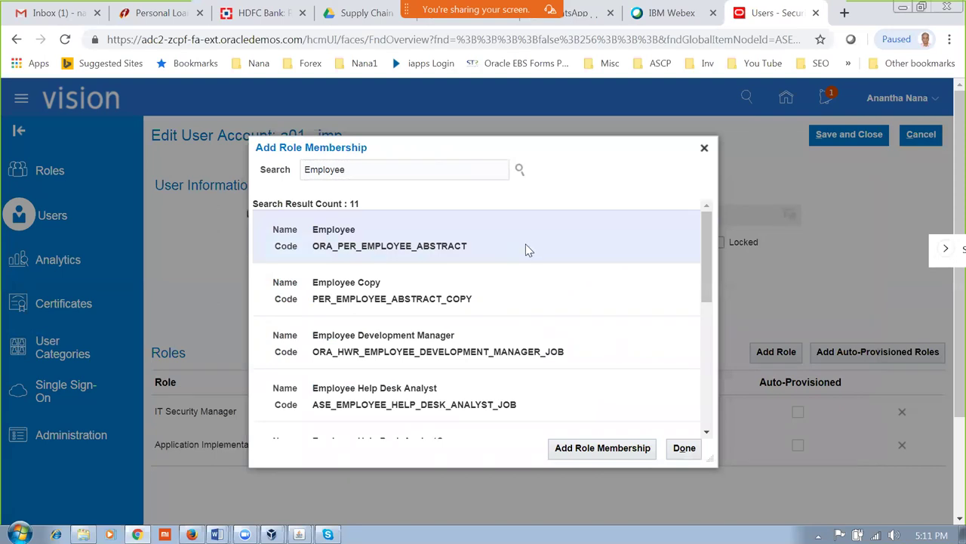
left_click(602, 448)
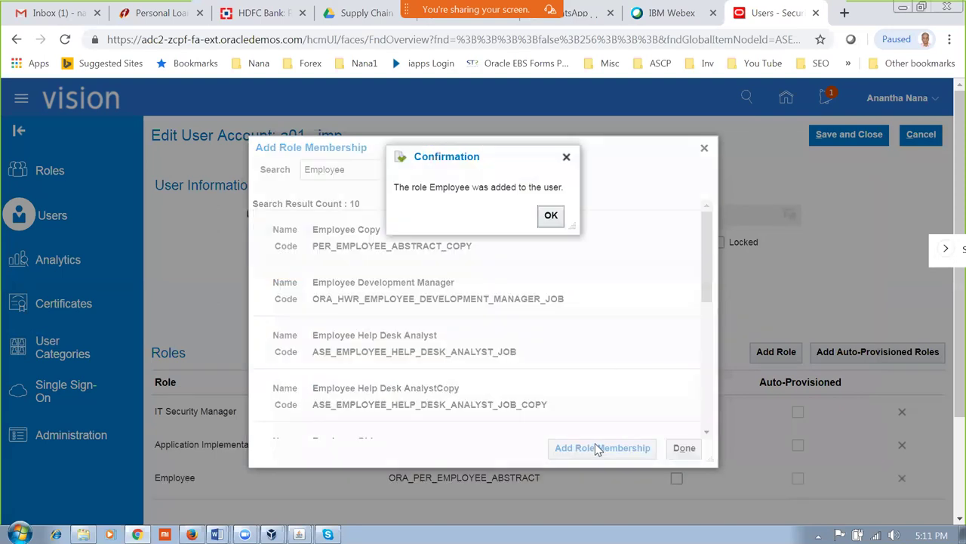
left_click(551, 215)
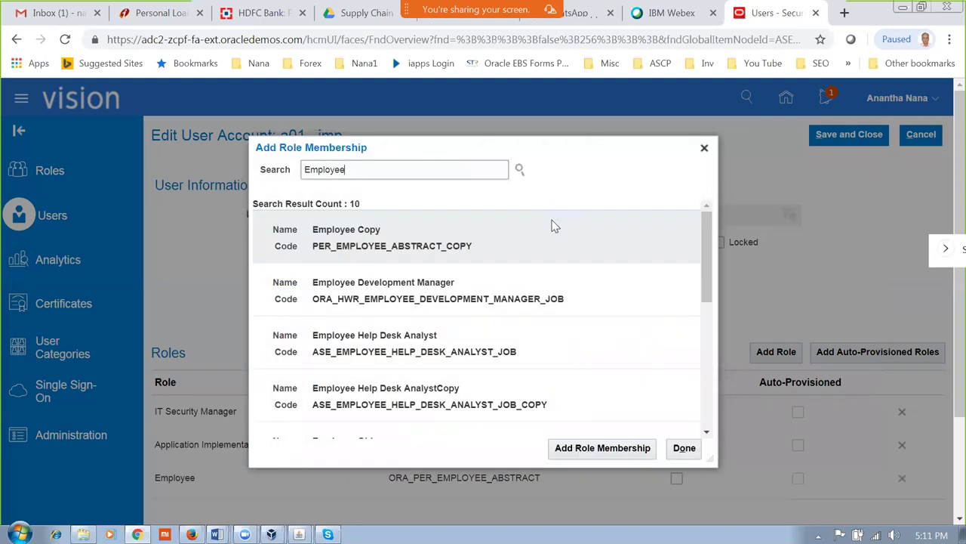
left_click(683, 450)
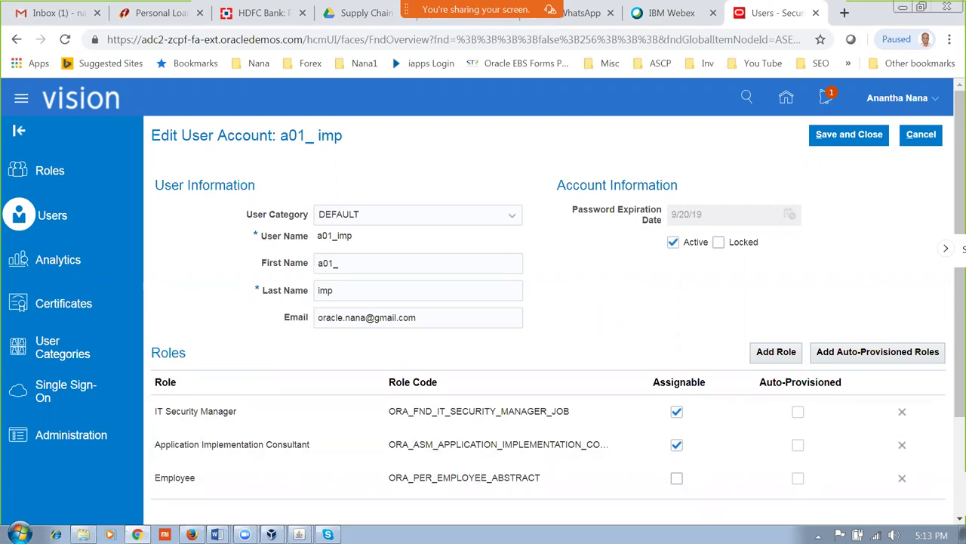
Step: Save and close the account's role changes, then return to User Accounts results
left_click(768, 512)
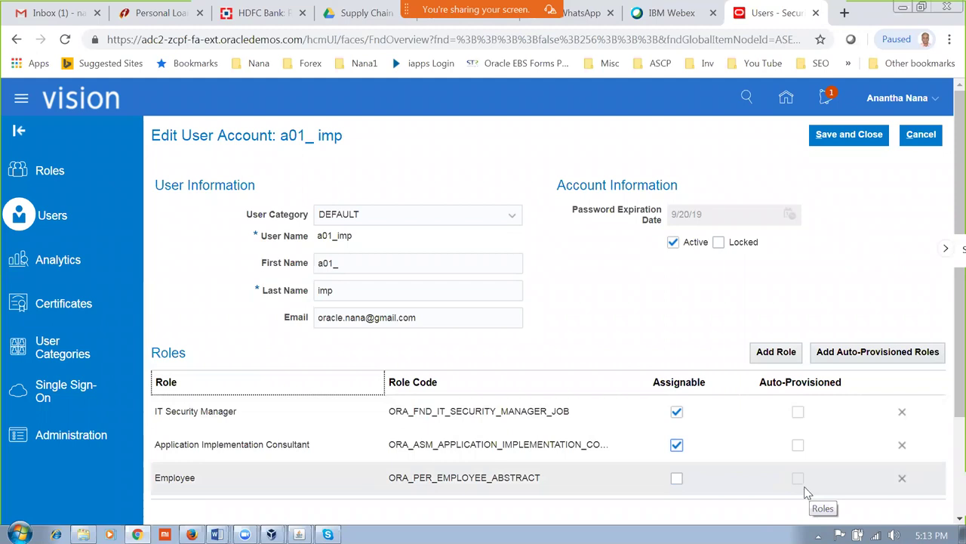
left_click(858, 137)
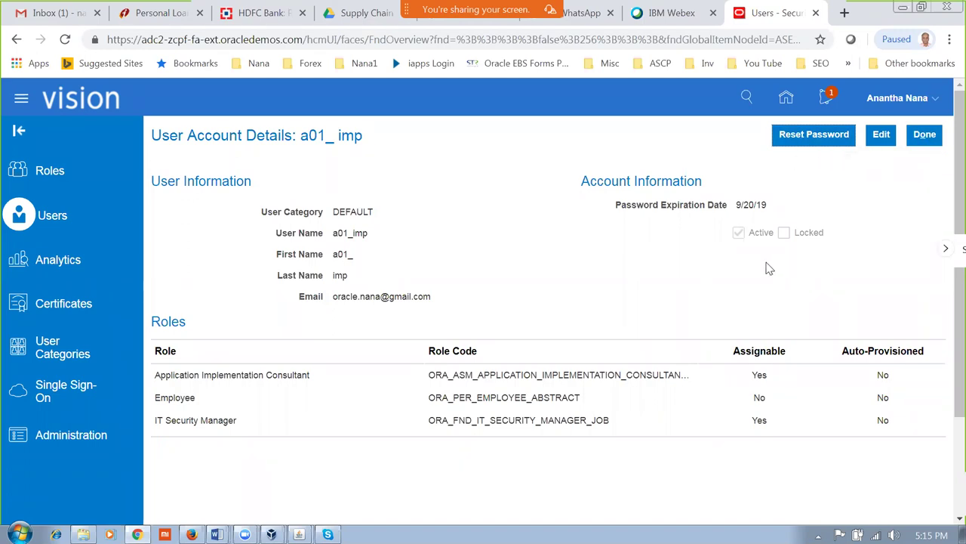
left_click(930, 140)
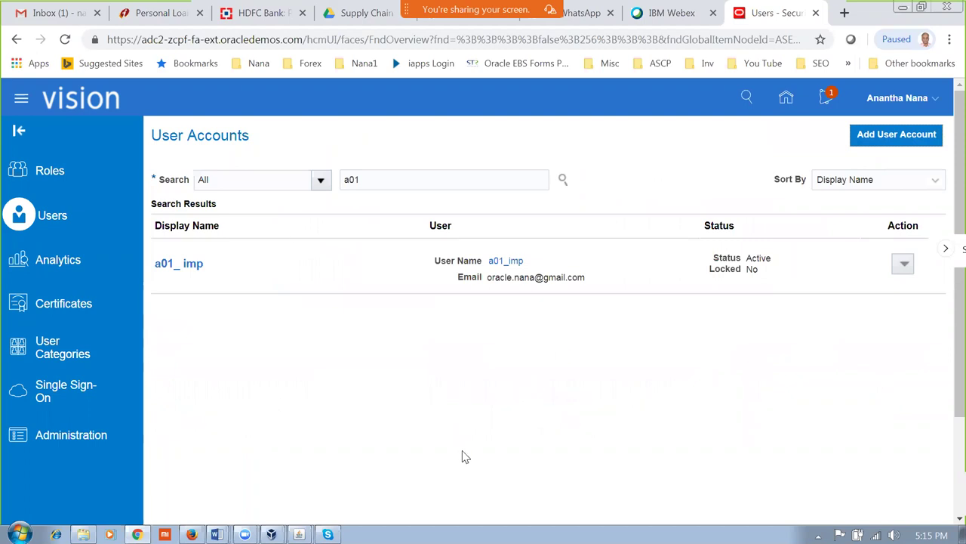
Step: Return to the Fusion home page and scroll to show the Tools apps
left_click(787, 106)
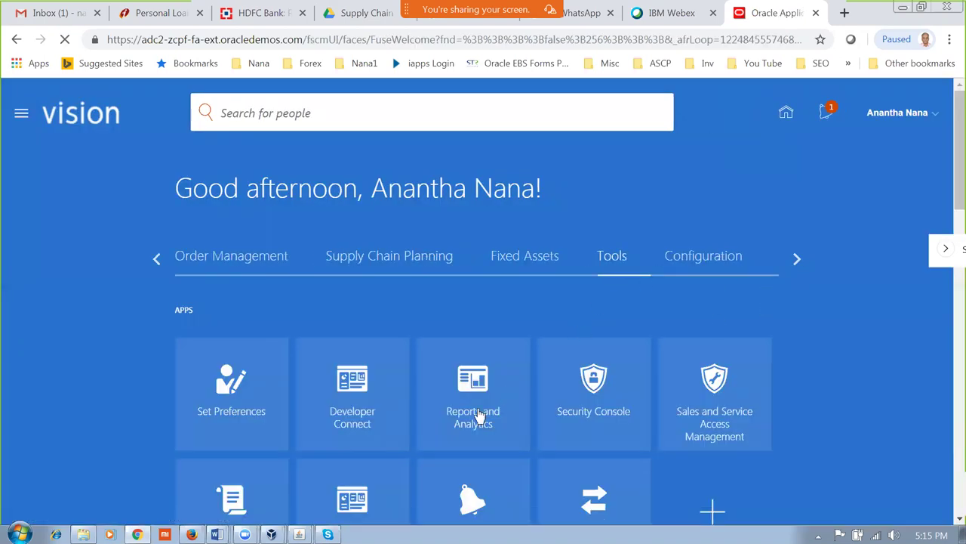
scroll(477, 415, "down", 2)
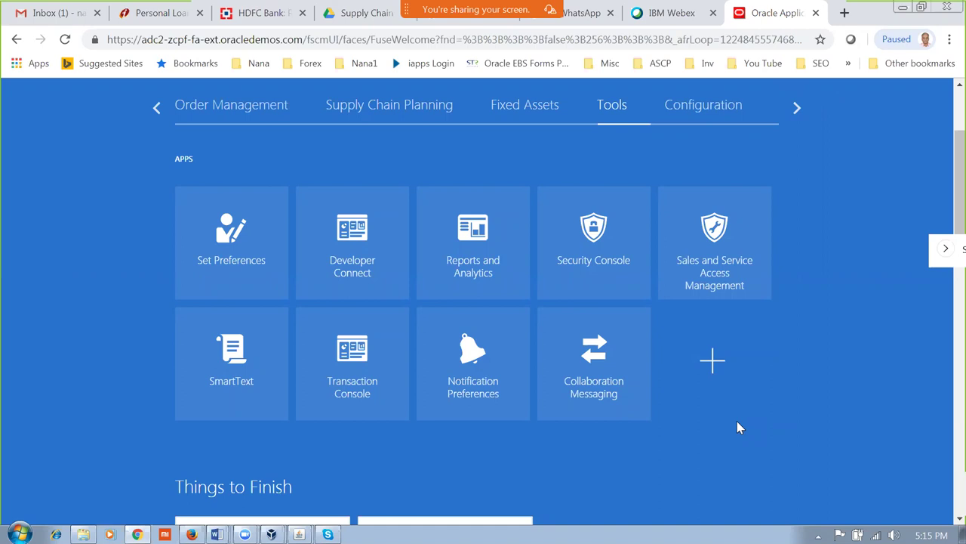
scroll(737, 422, "up", 1)
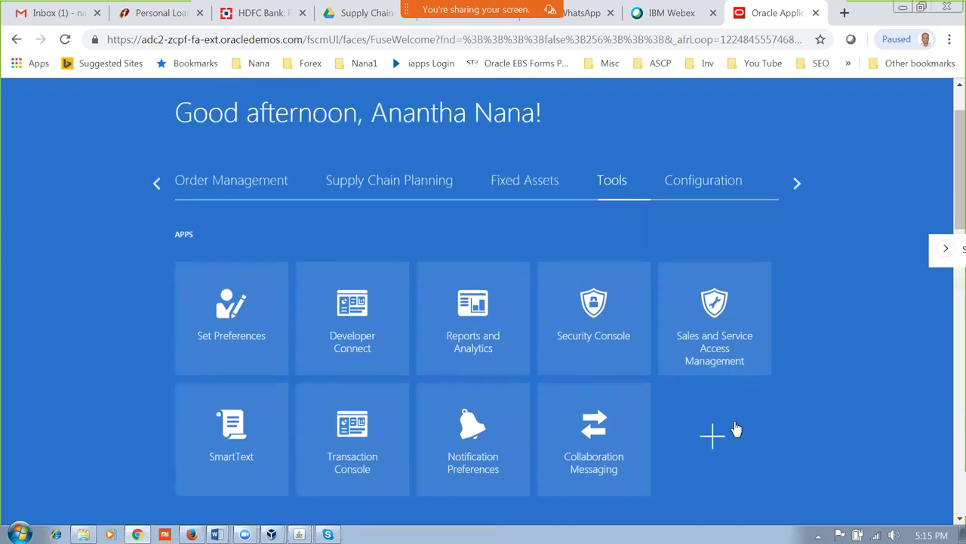
scroll(171, 207, "up", 1)
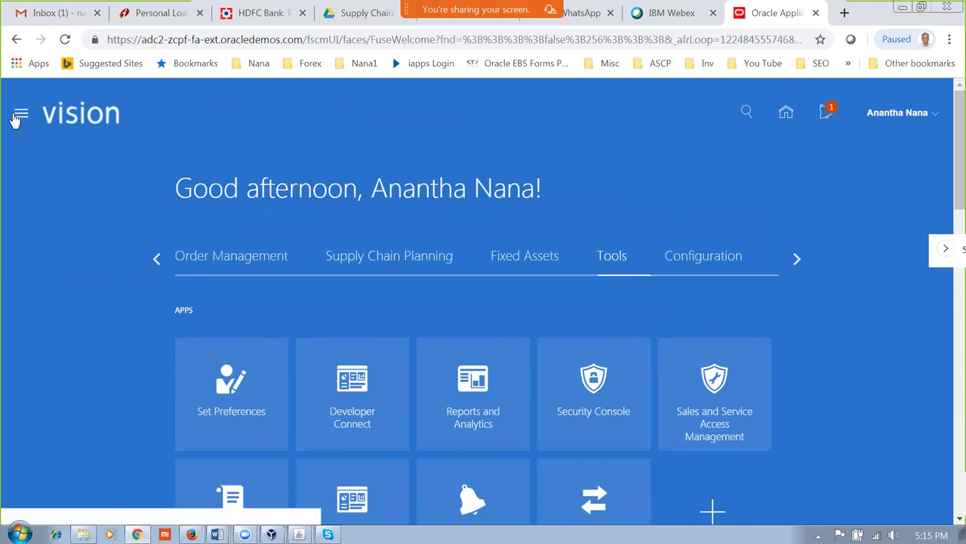
Step: Open Scheduled Processes from the Navigator's Tools group
left_click(20, 115)
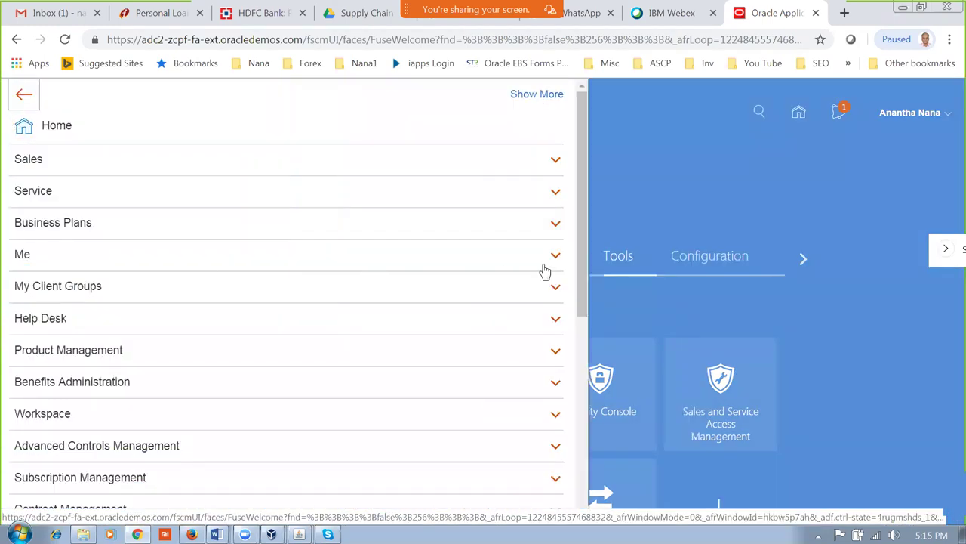
left_click_drag(580, 291, 594, 487)
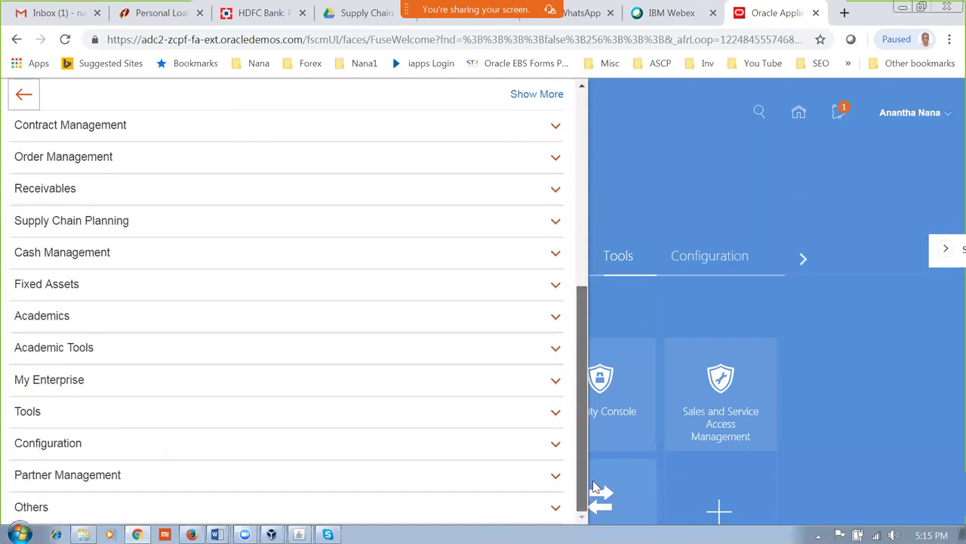
left_click(152, 419)
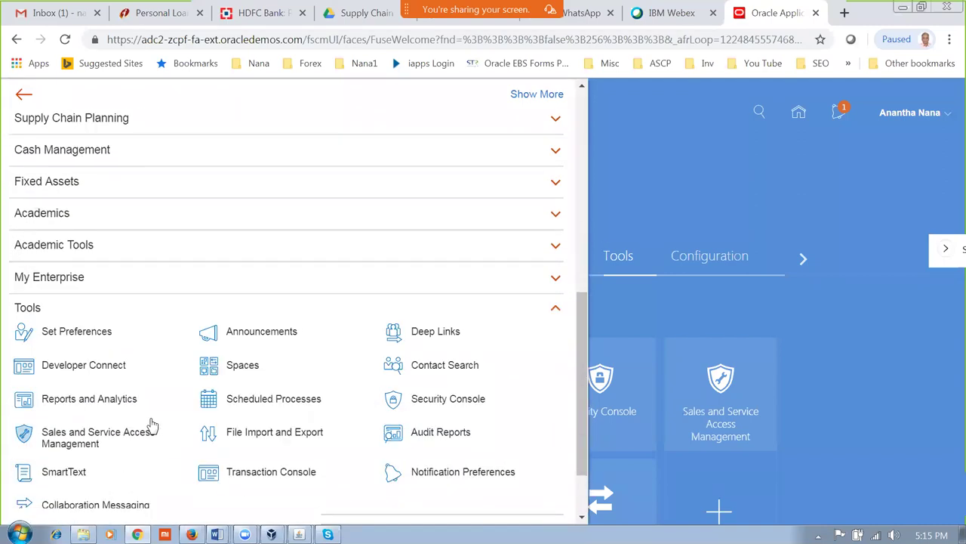
left_click(287, 406)
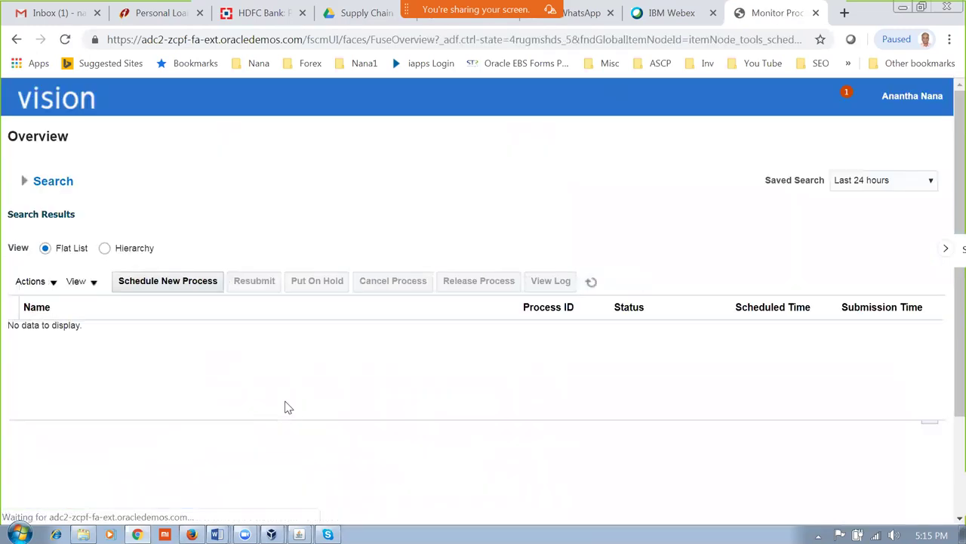
Step: Start a new scheduled process and find the Import User and Role Application Security Data job with import%user%role%
left_click(185, 291)
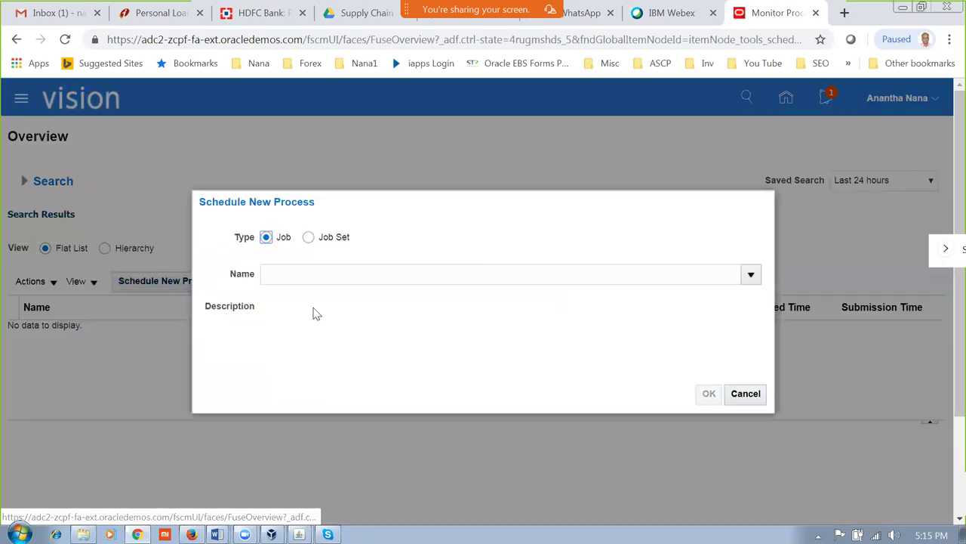
left_click(330, 279)
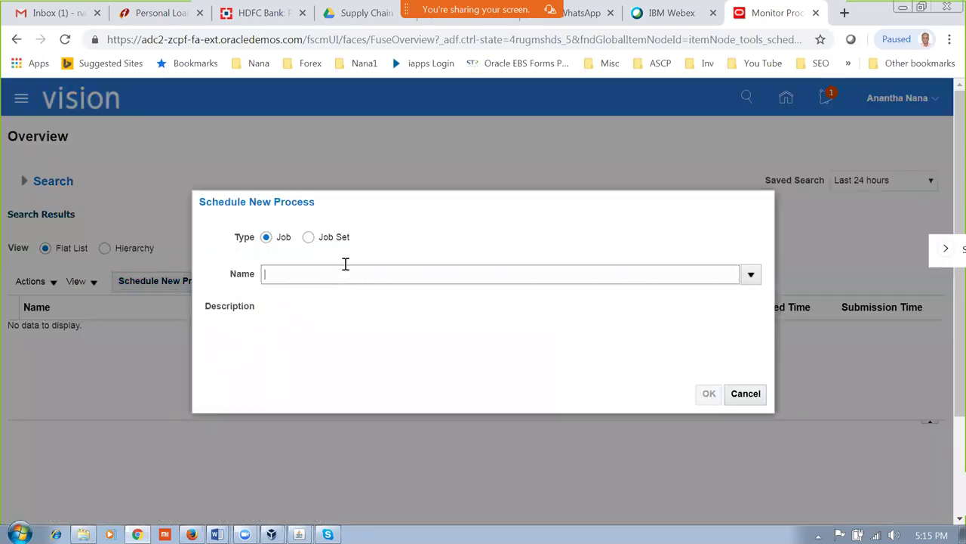
type("import%user%role%")
key("Tab")
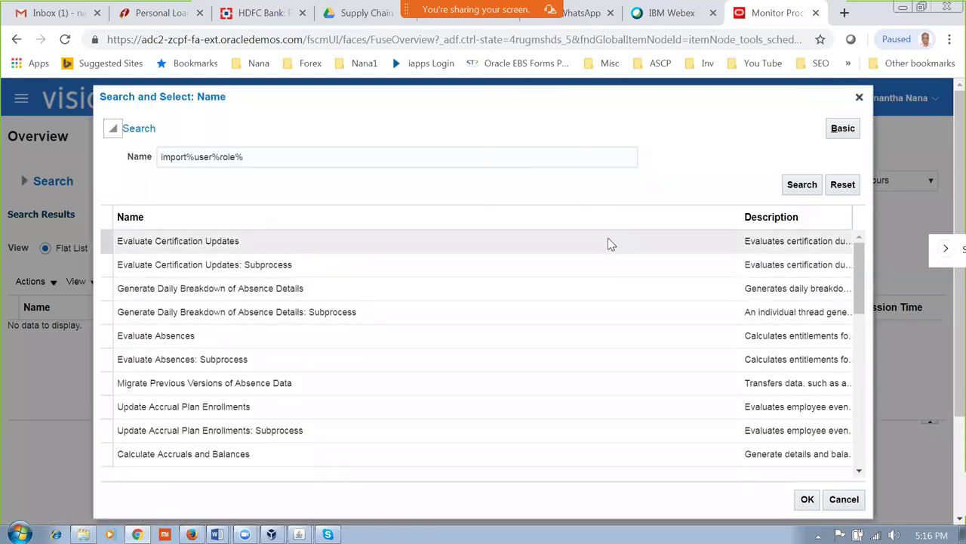
left_click(798, 185)
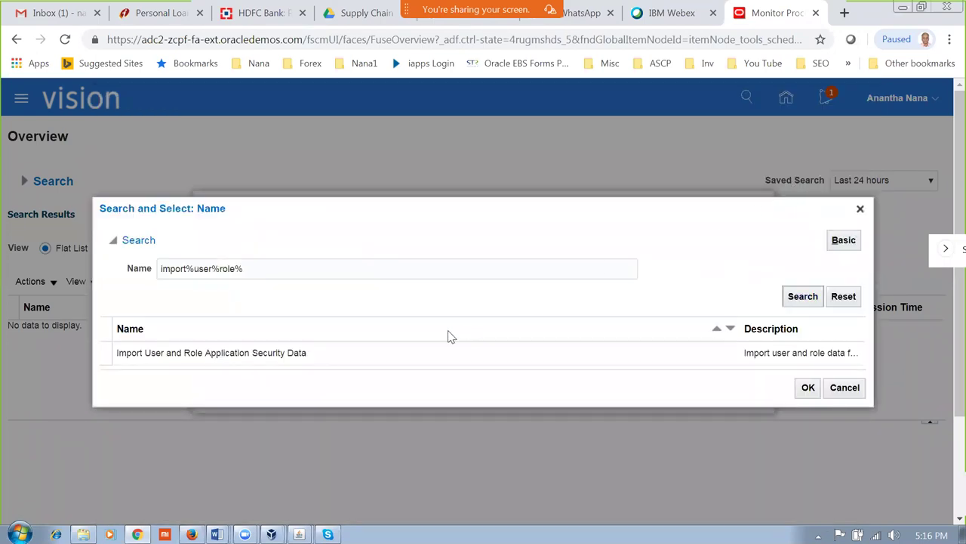
left_click(405, 357)
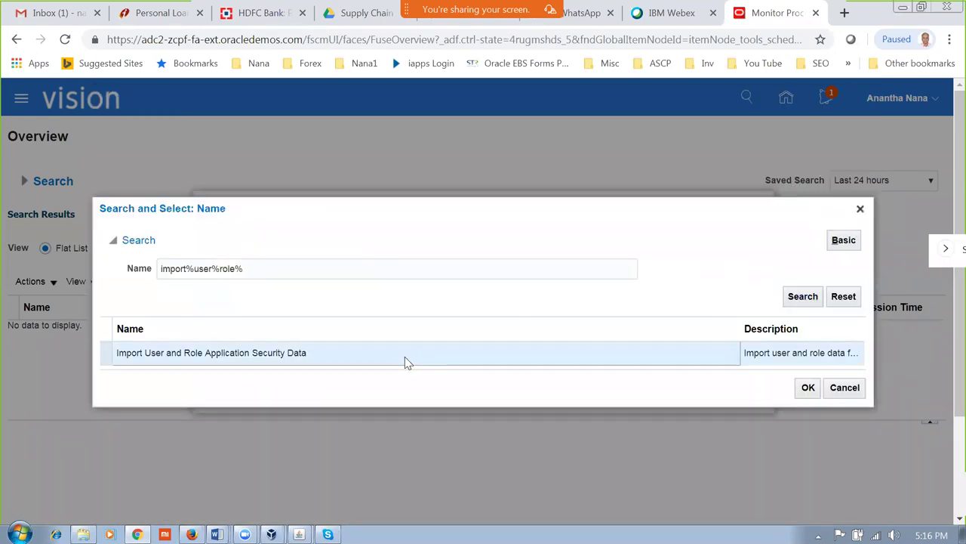
Step: Confirm the Import User and Role Application Security Data job and submit it as process 1576791
left_click(808, 388)
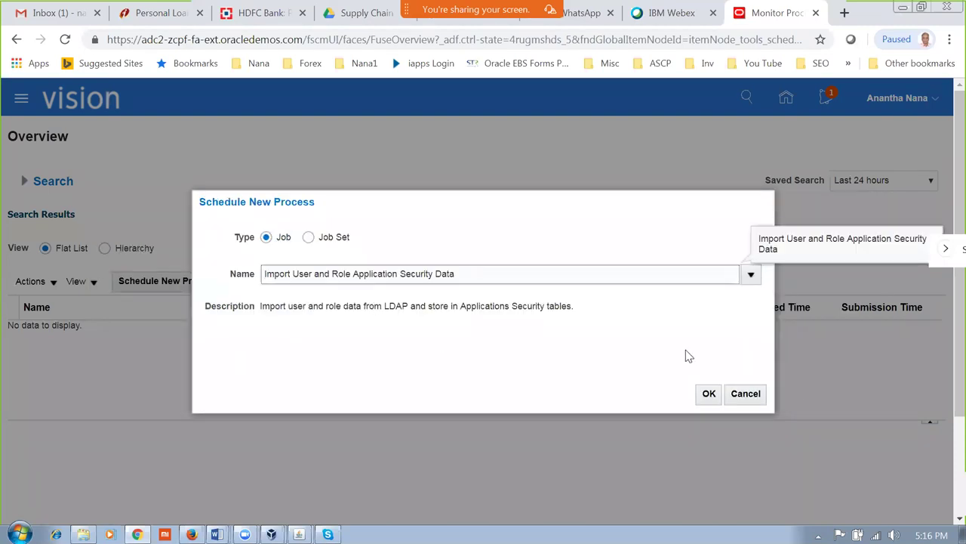
left_click(708, 393)
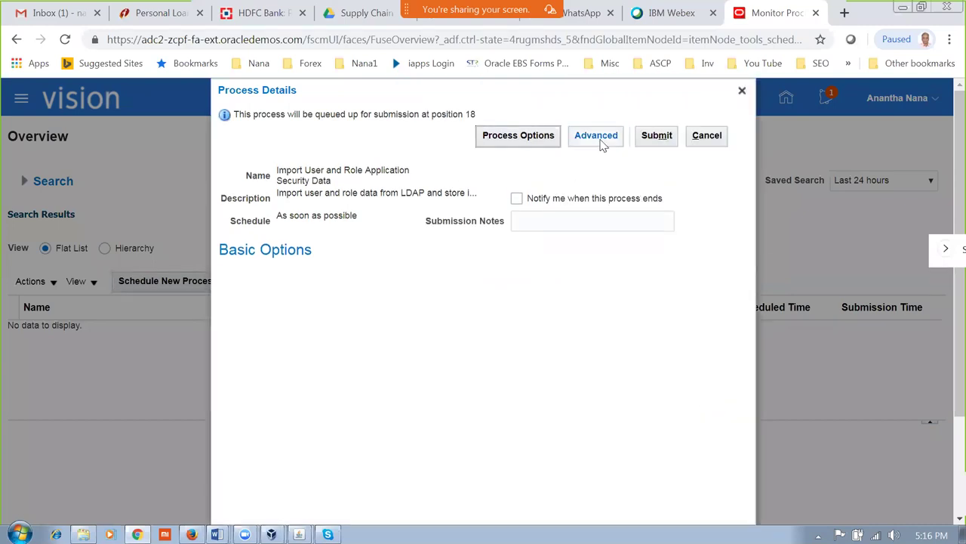
left_click(655, 136)
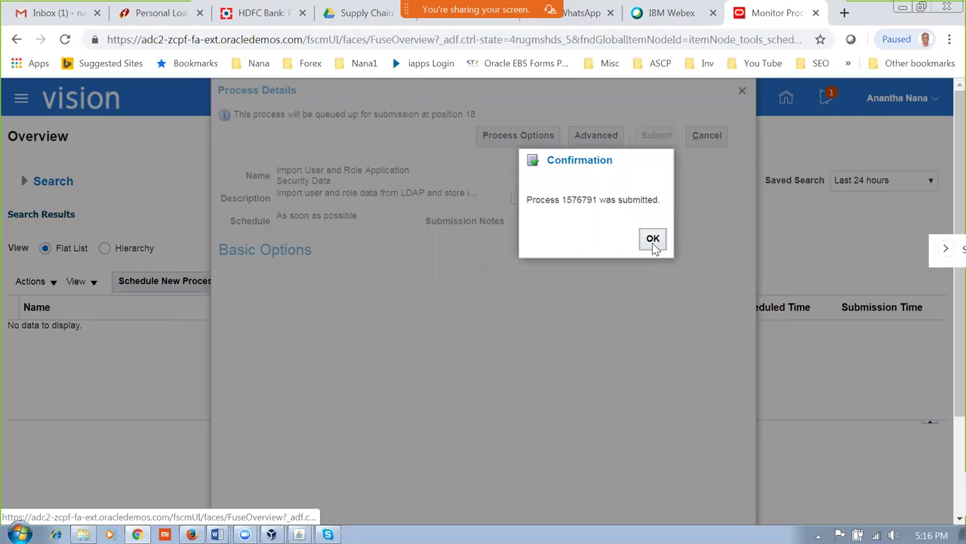
left_click(653, 241)
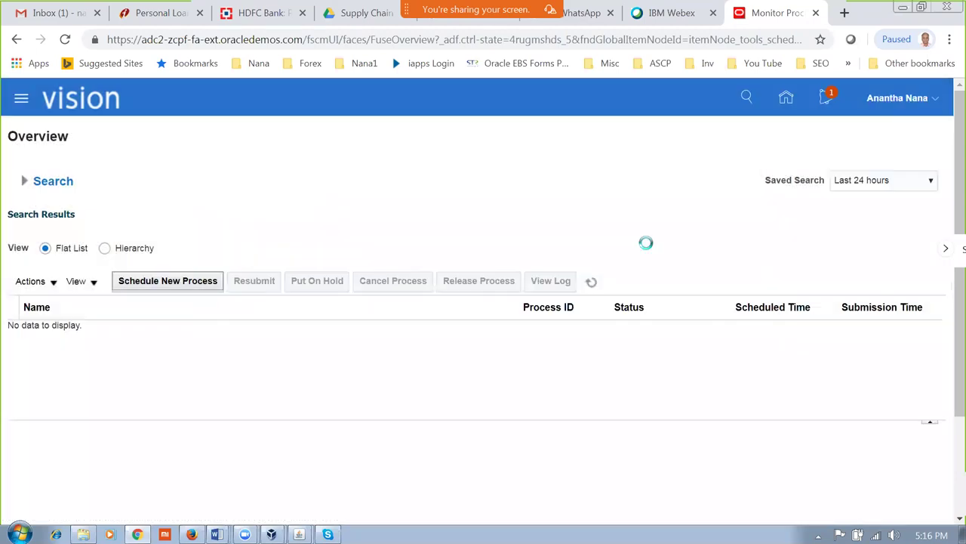
Step: Refresh the Scheduled Processes list repeatedly until process 1576791 shows Running
left_click(592, 280)
left_click(592, 281)
left_click(592, 281)
left_click(592, 281)
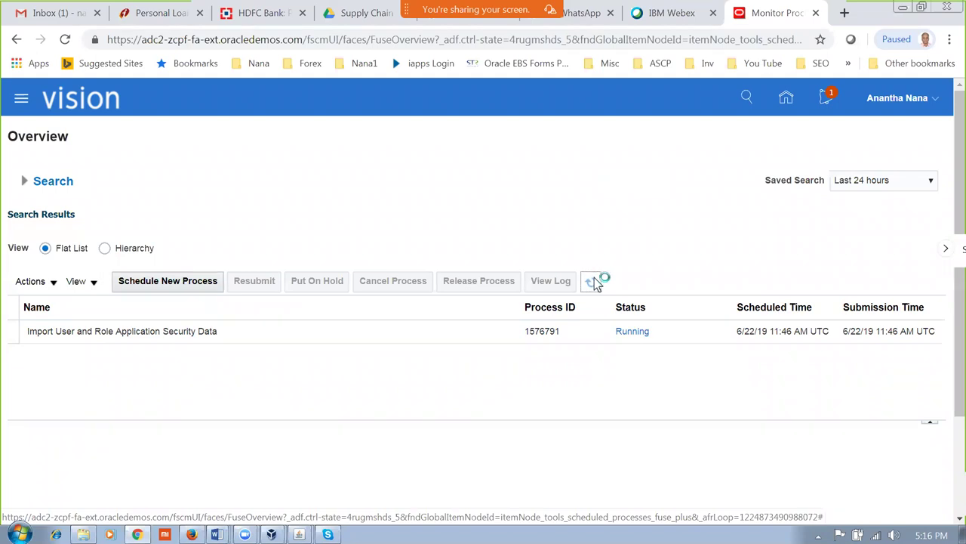
left_click(593, 281)
left_click(594, 282)
left_click(593, 282)
left_click(591, 281)
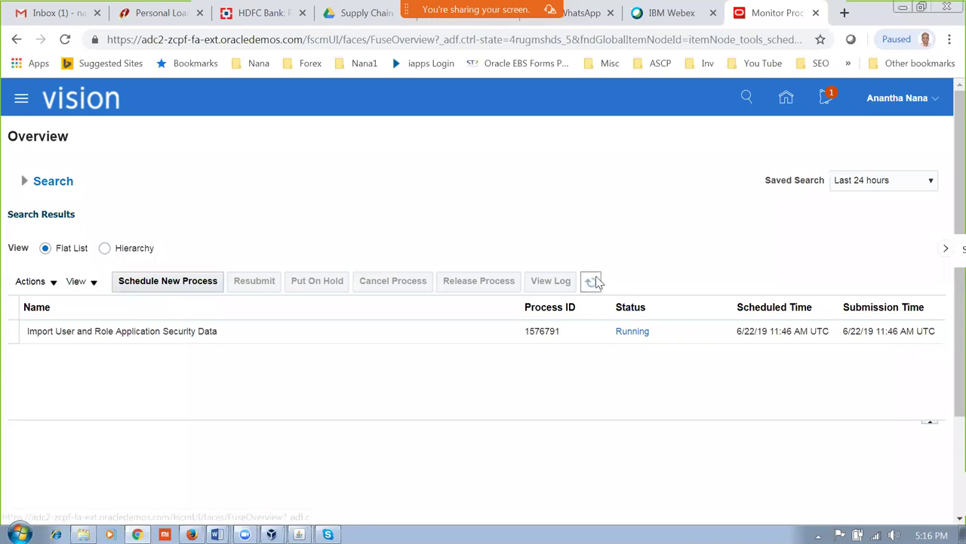
left_click(593, 283)
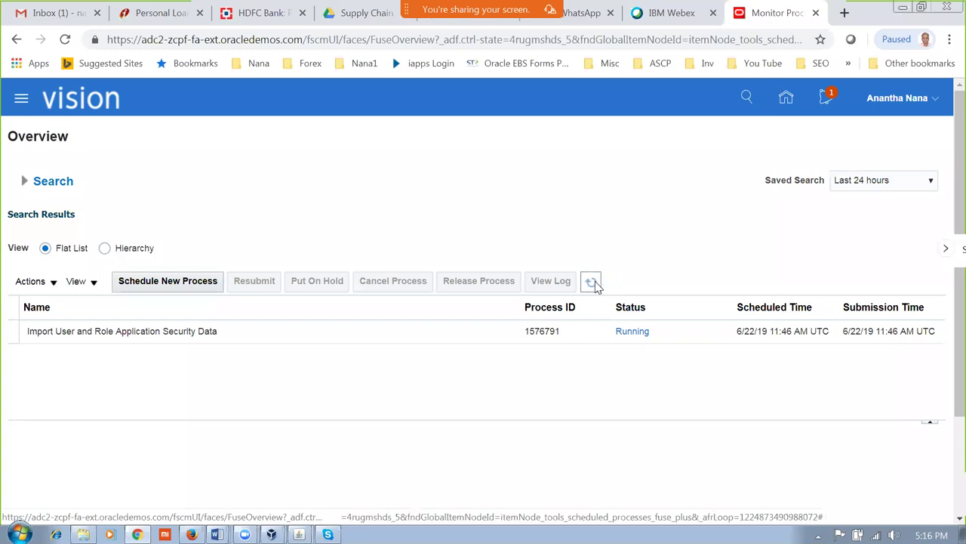
mouse_move(299, 533)
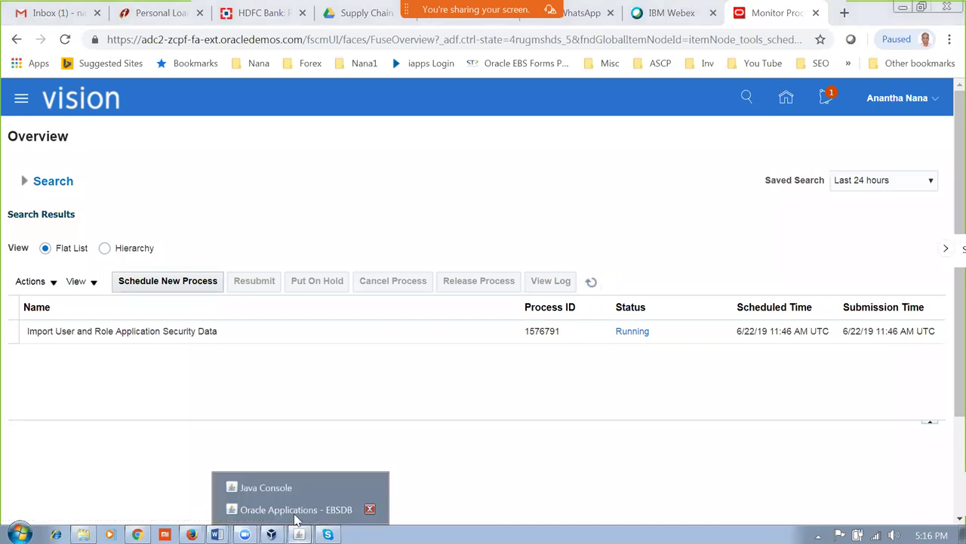
left_click(292, 510)
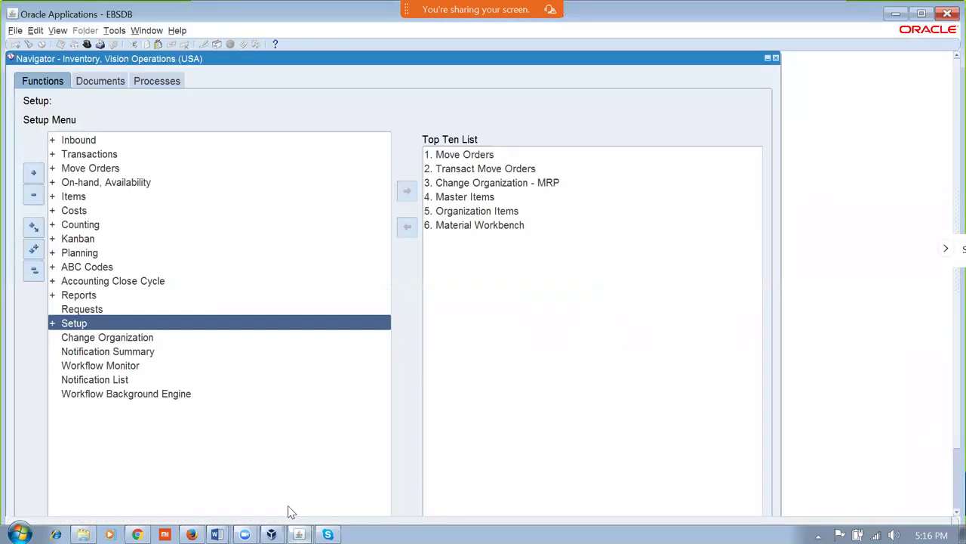
left_click(32, 270)
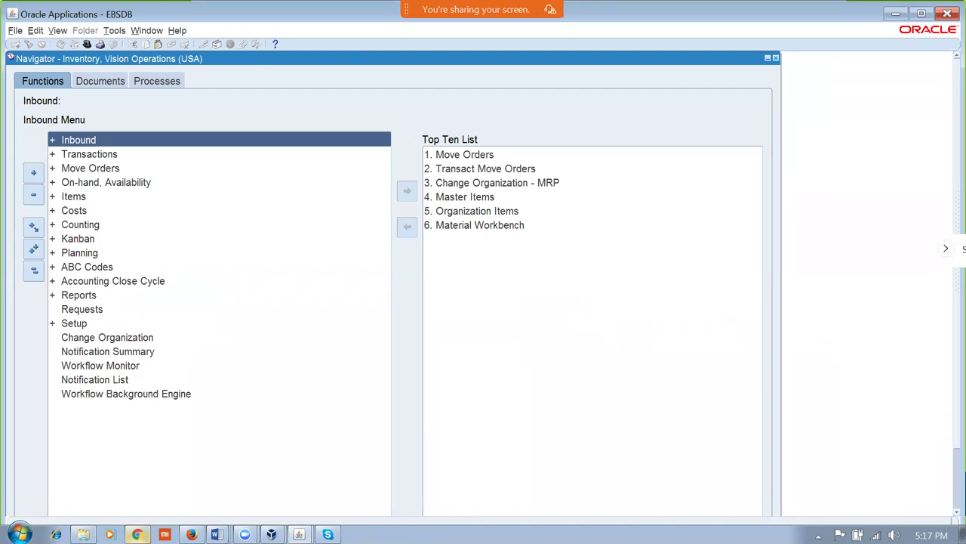
key("alt+Tab")
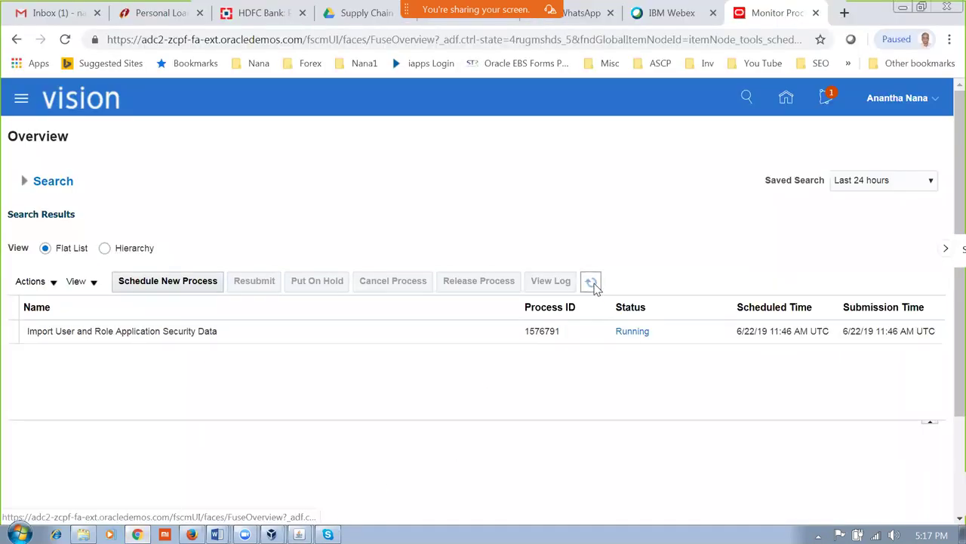
Step: Refresh, view process 1576791's details (still Running), and open the Settings and Actions menu
left_click(592, 282)
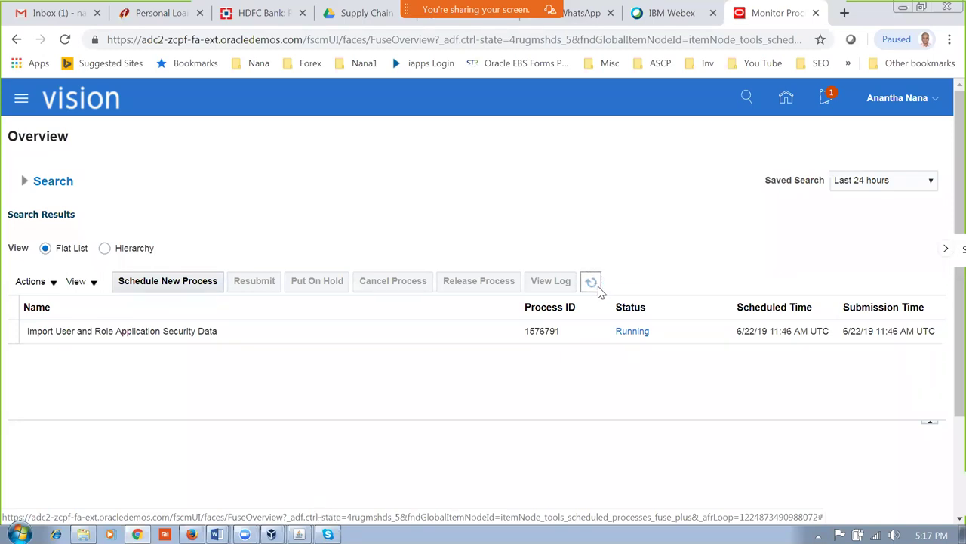
left_click(600, 286)
left_click(336, 339)
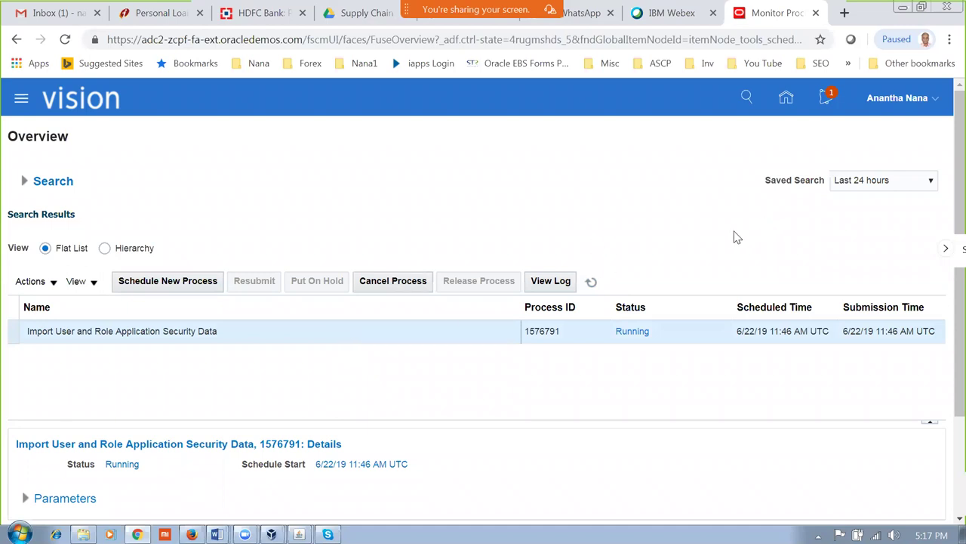
left_click(896, 106)
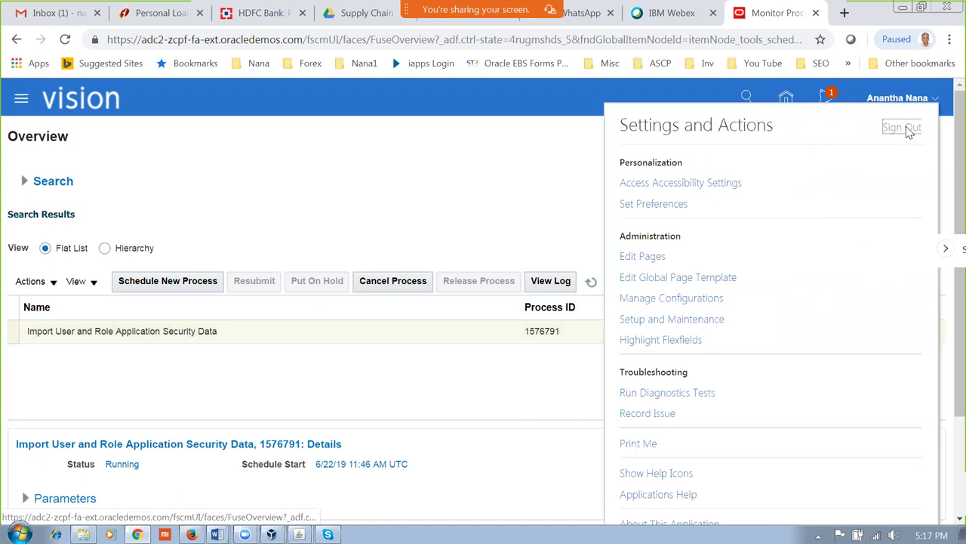
Step: Sign out, confirm the sign-off, and sign back in with the saved implementation user login
left_click(904, 129)
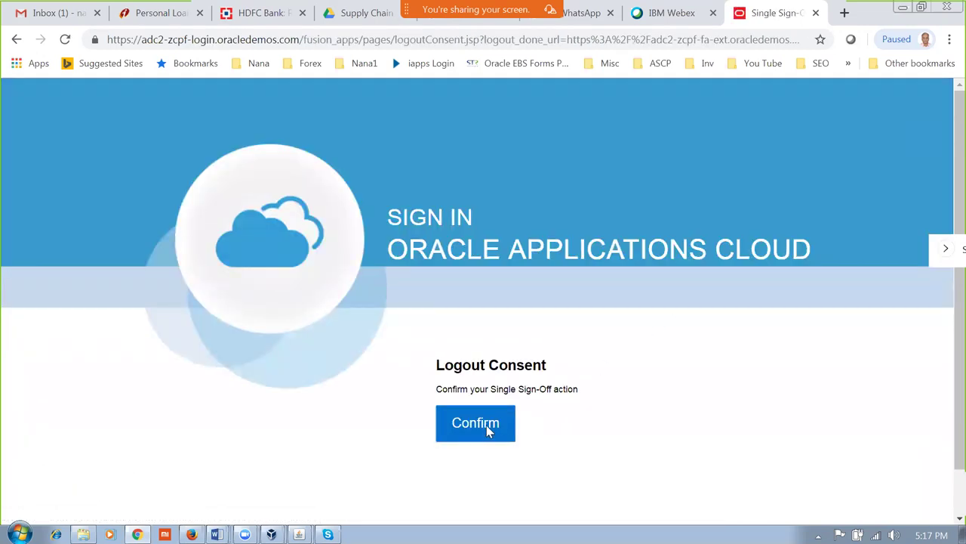
left_click(488, 424)
left_click(465, 373)
key("ctrl+a")
type("a01")
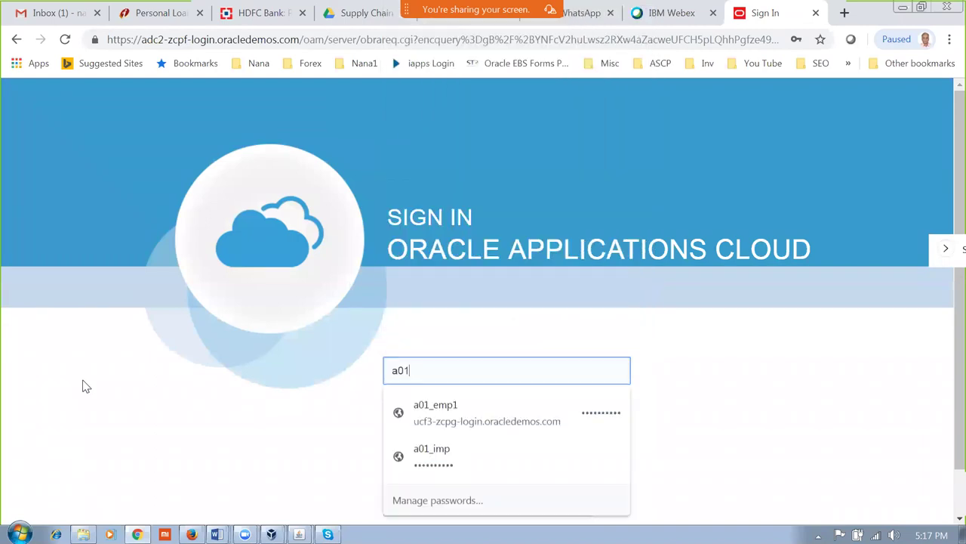
type("_i")
key("Down")
key("Tab")
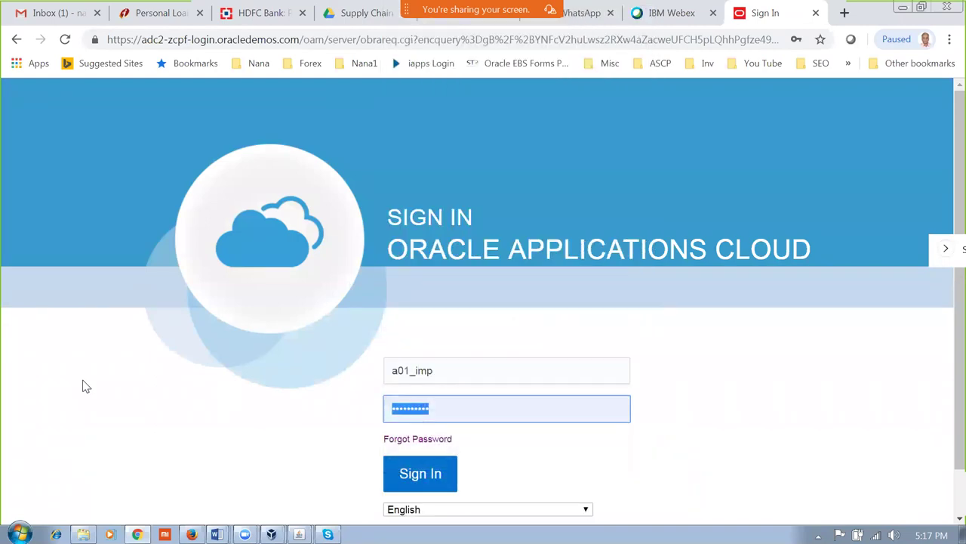
left_click(429, 477)
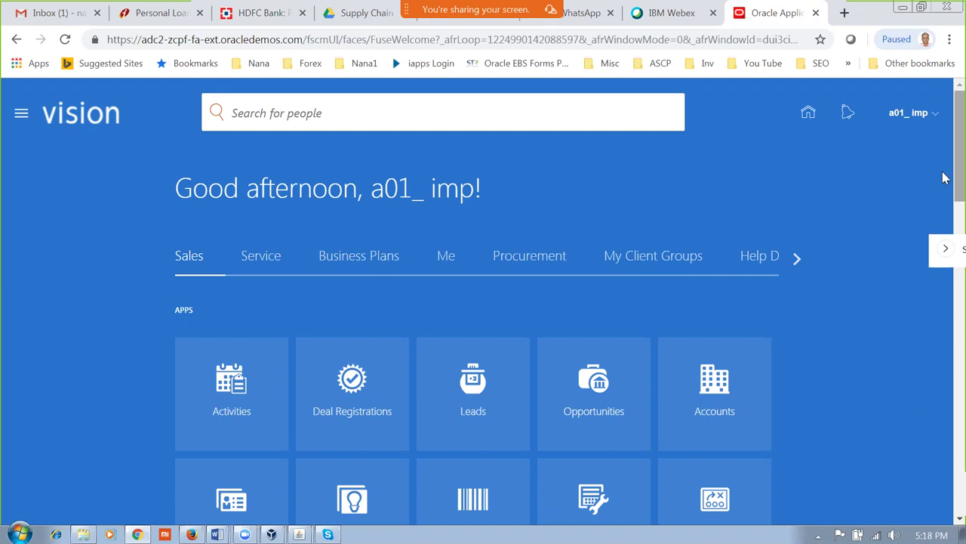
left_click_drag(944, 178, 943, 222)
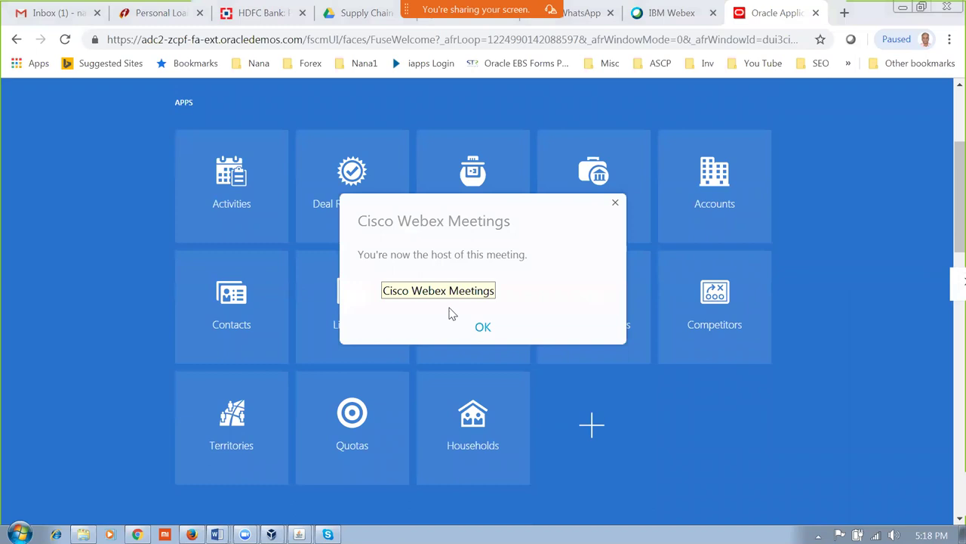
left_click(475, 329)
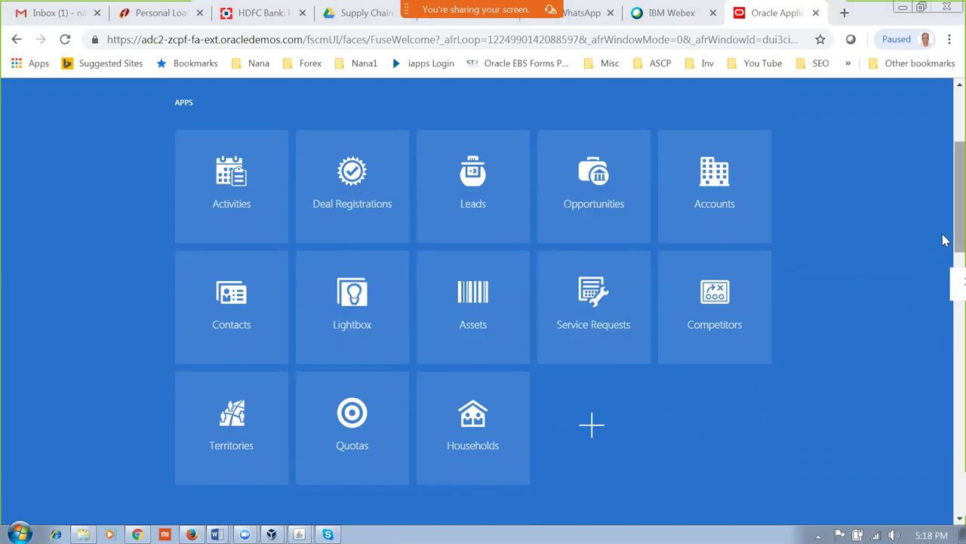
scroll(944, 240, "up", 3)
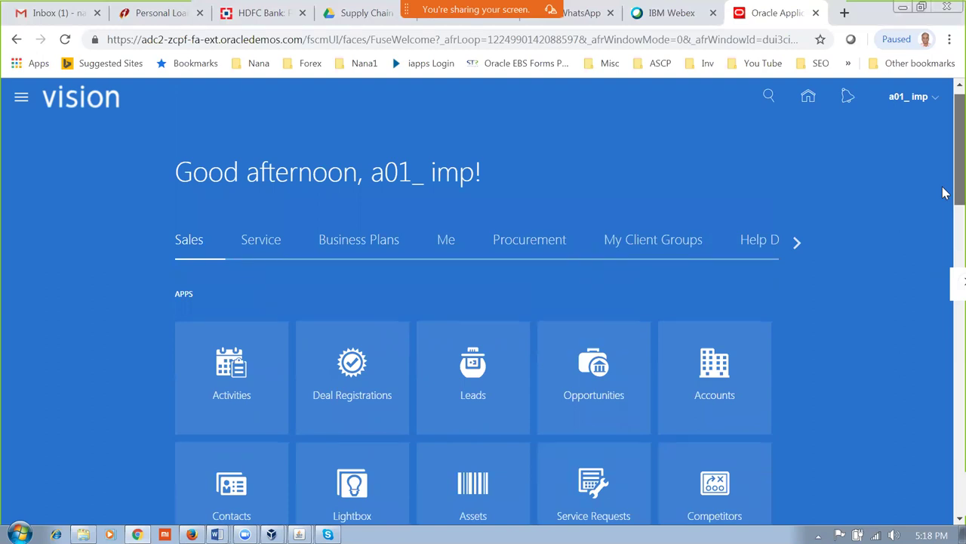
scroll(944, 192, "down", 1)
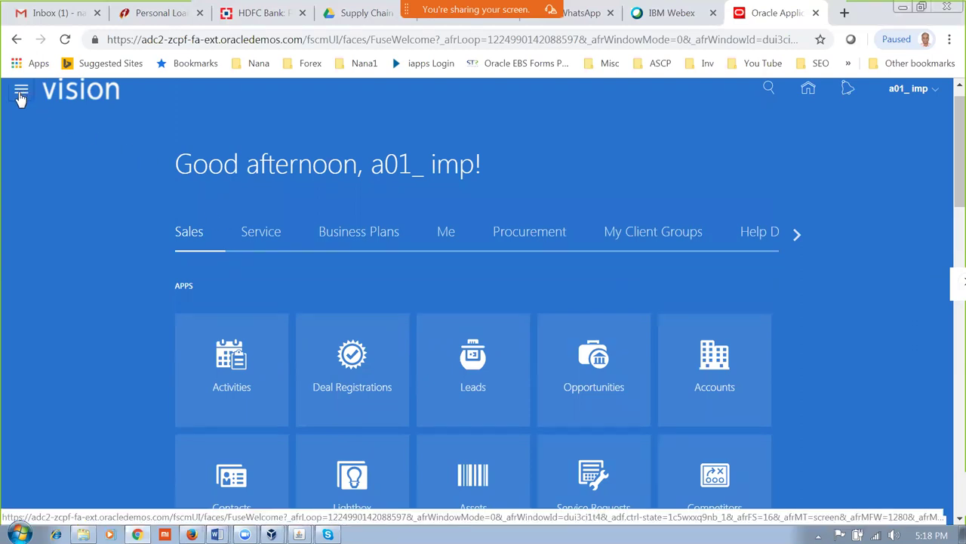
Step: Open Configuration > Appearance from the Navigator to view the Vision_Newsfeed Themes page
left_click(21, 95)
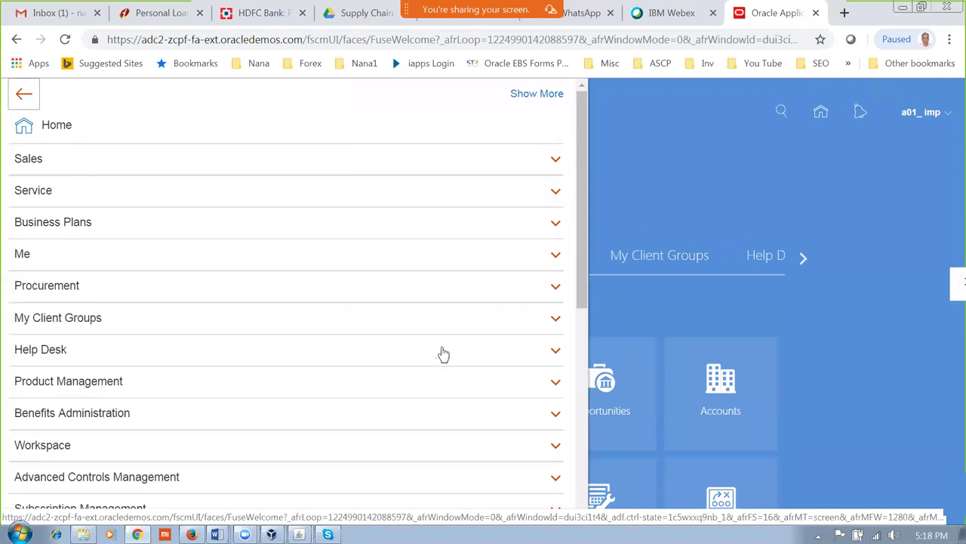
left_click_drag(583, 245, 601, 453)
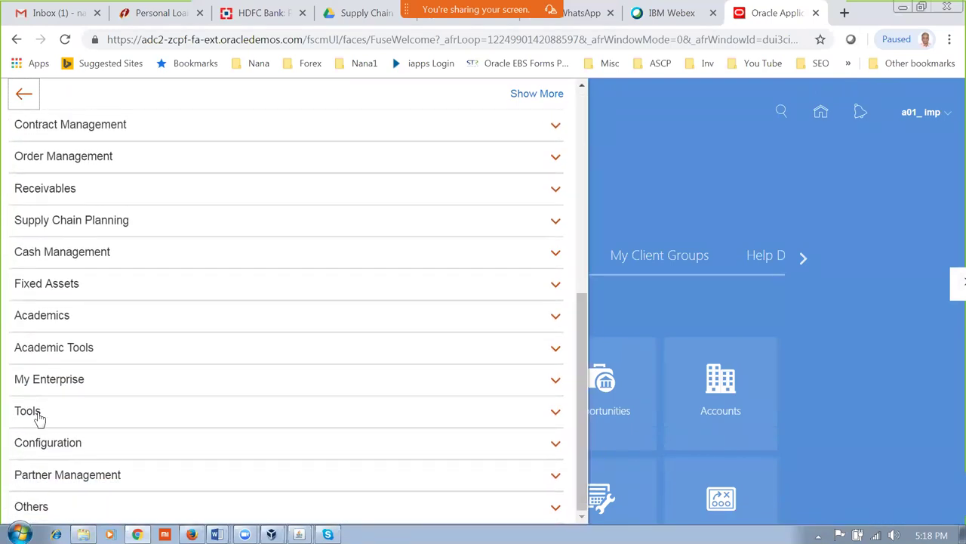
left_click(98, 451)
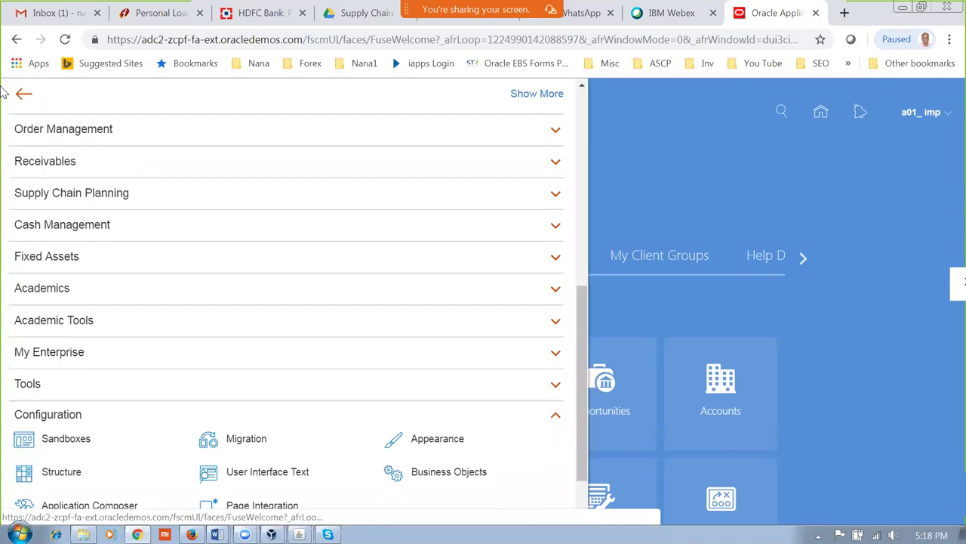
left_click(448, 447)
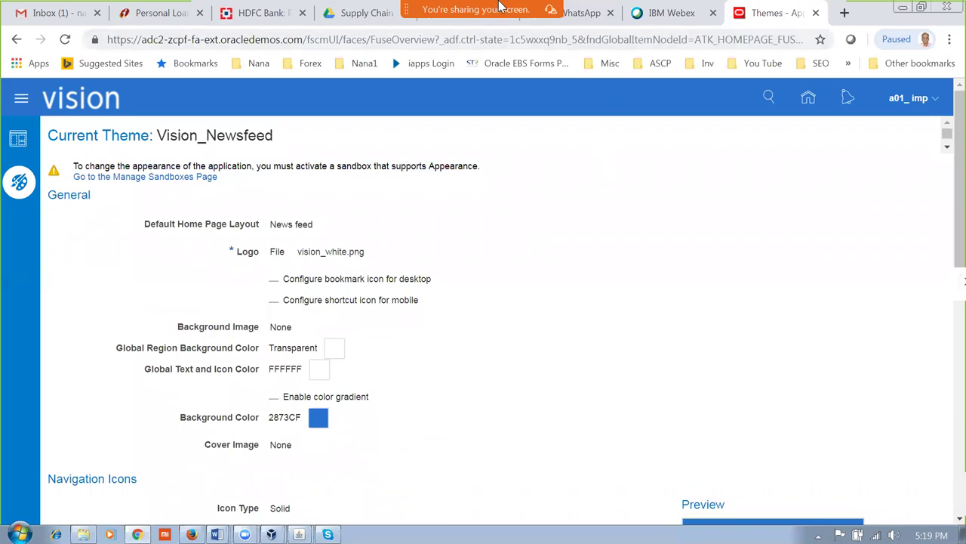
Step: Open the Sandboxes page from the Navigator's Configuration group
mouse_move(499, 7)
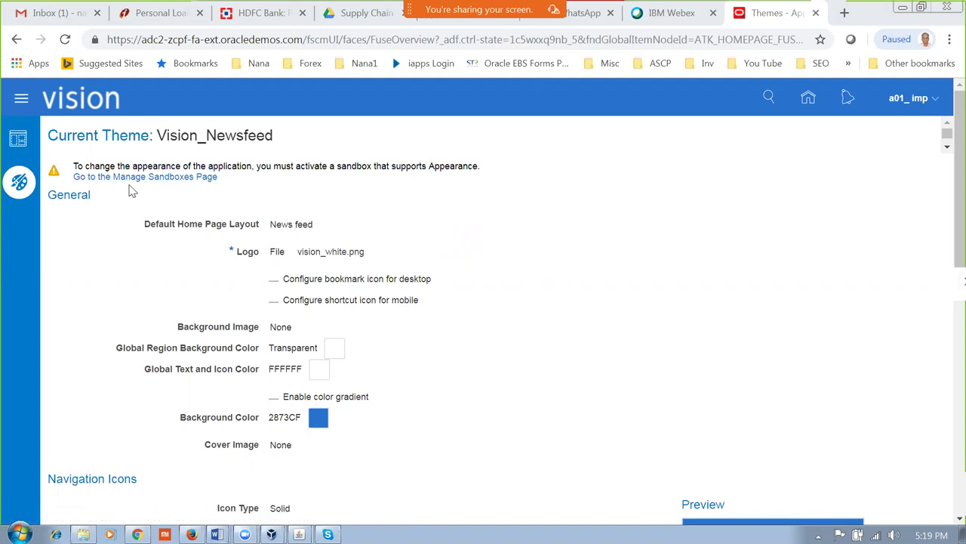
left_click(21, 103)
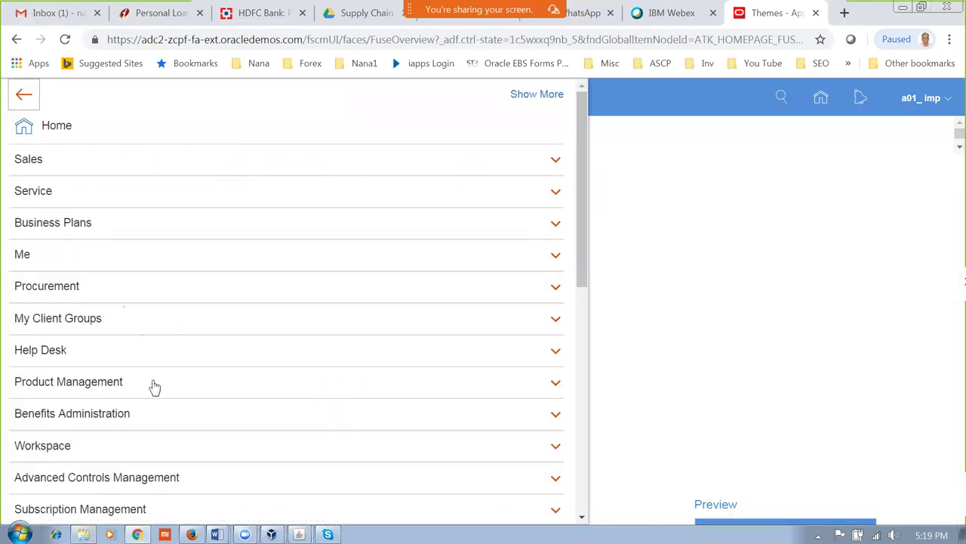
scroll(151, 393, "down", 2)
scroll(129, 453, "down", 5)
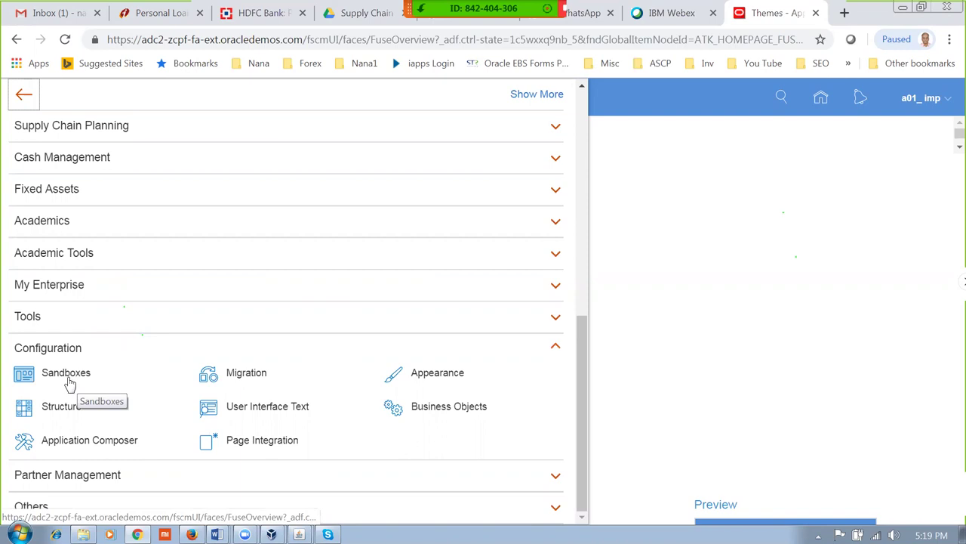
left_click(68, 381)
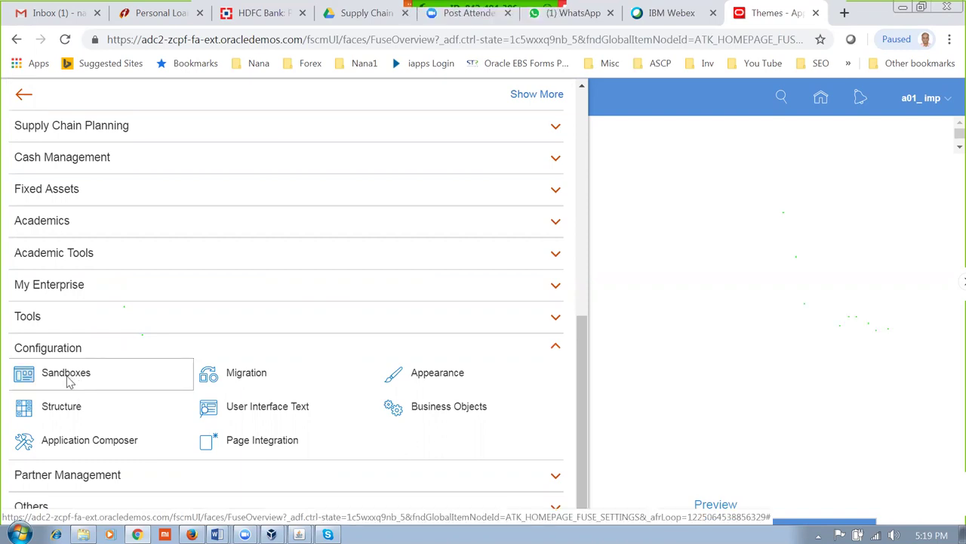
left_click(67, 381)
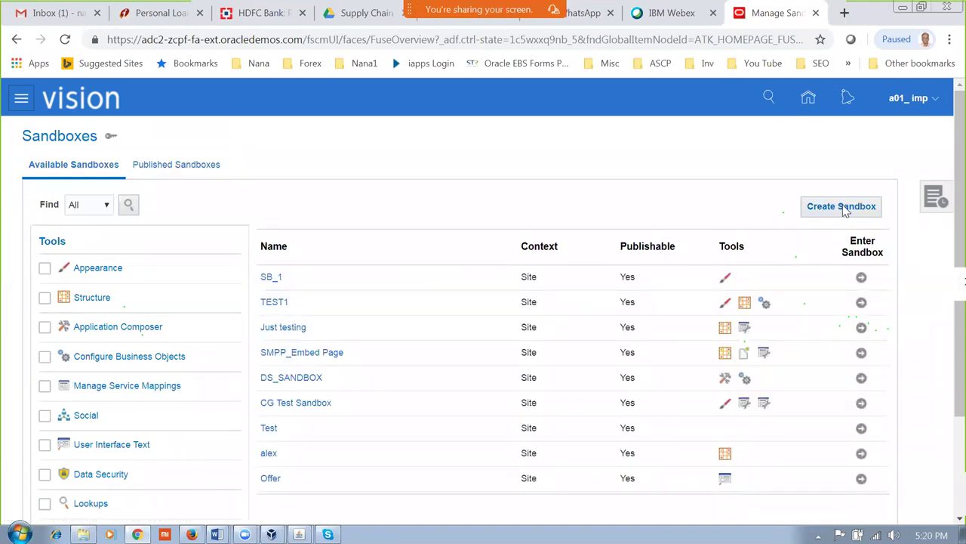
Step: Start a new sandbox and name it a01_SB_1
left_click(846, 209)
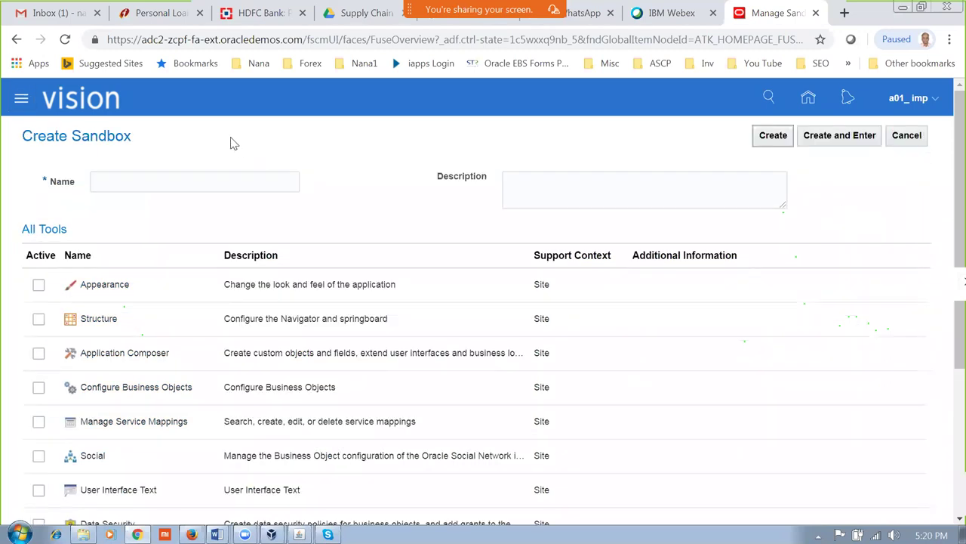
left_click(190, 178)
type("a01-SB_1")
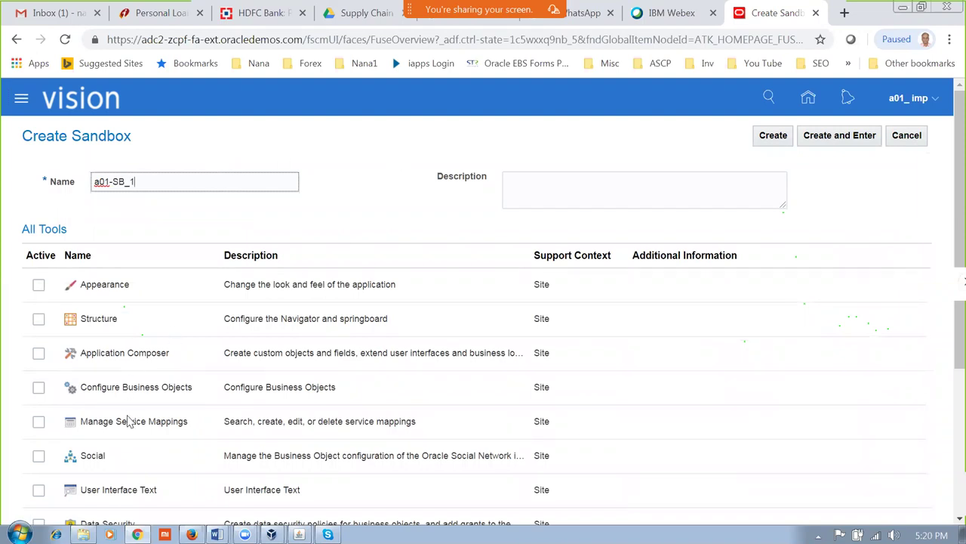
scroll(125, 421, "down", 2)
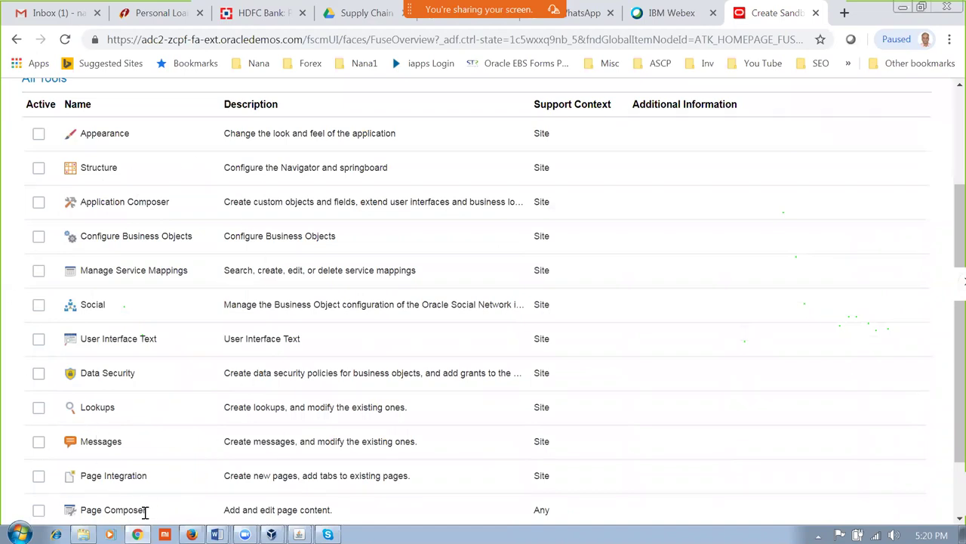
scroll(166, 230, "up", 1)
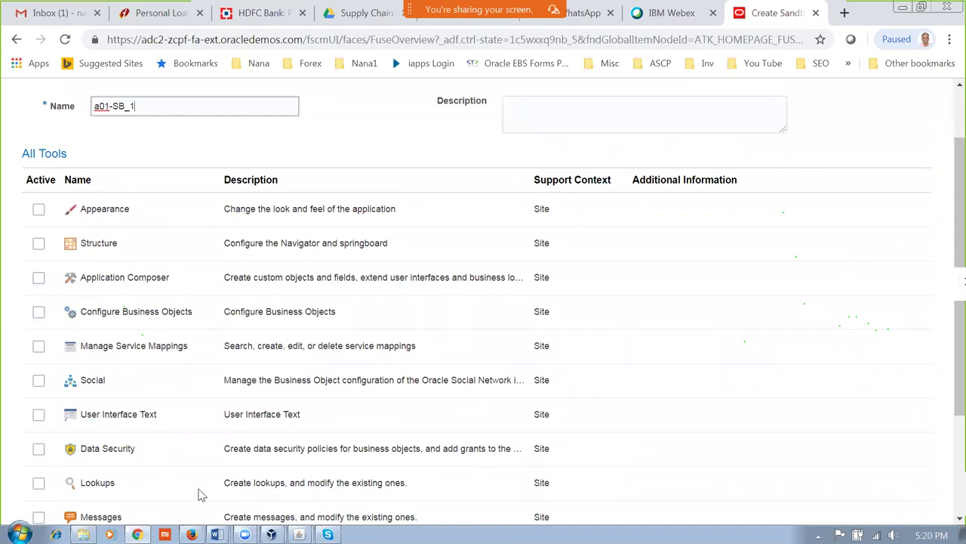
left_click_drag(118, 107, 113, 107)
key("Left")
key("BackSpace")
type("_")
Step: Review the All Tools list, checking and then unchecking the Appearance tool
left_click(38, 210)
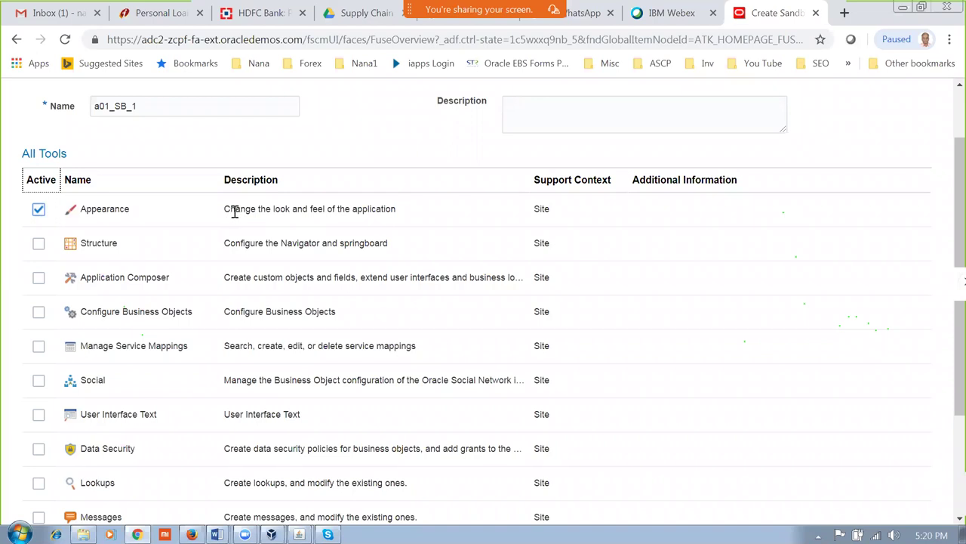
left_click_drag(235, 210, 354, 208)
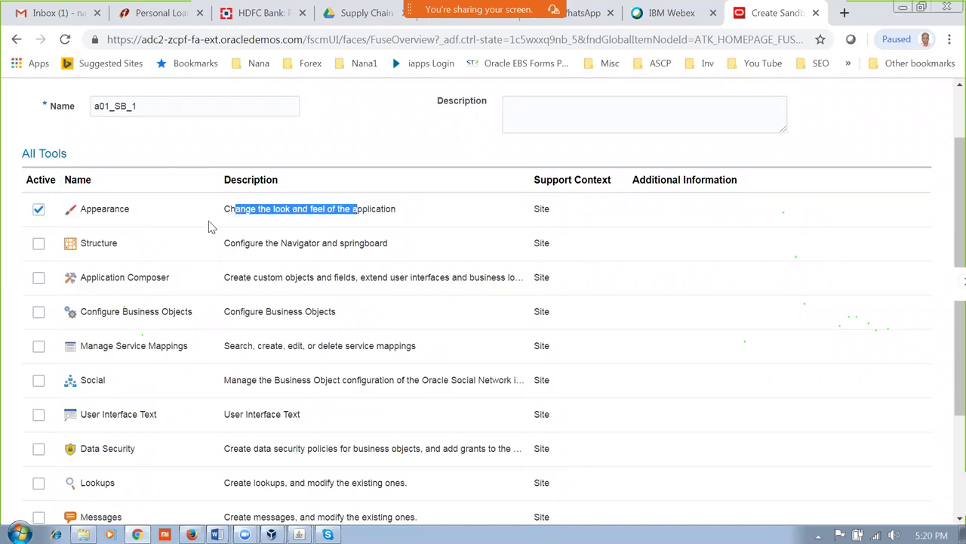
left_click(39, 211)
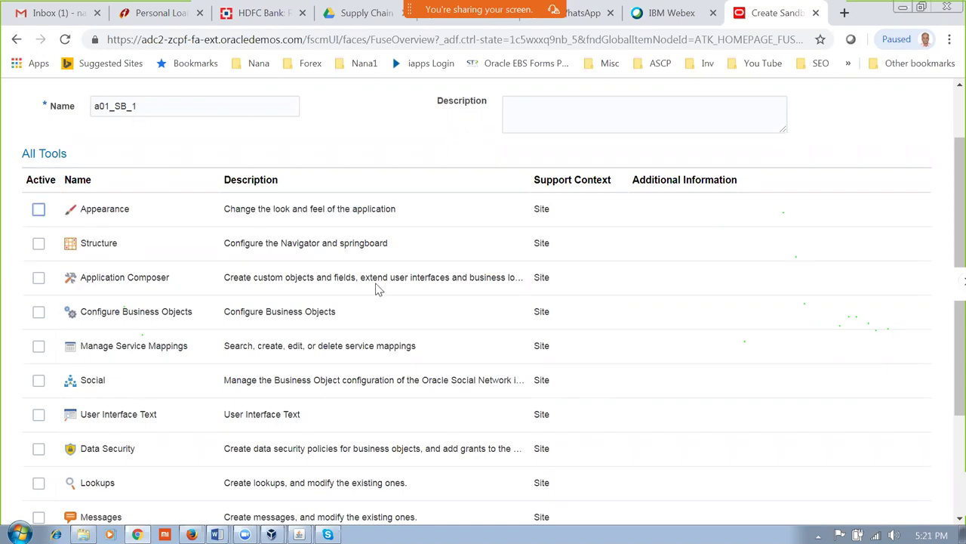
scroll(378, 290, "up", 1)
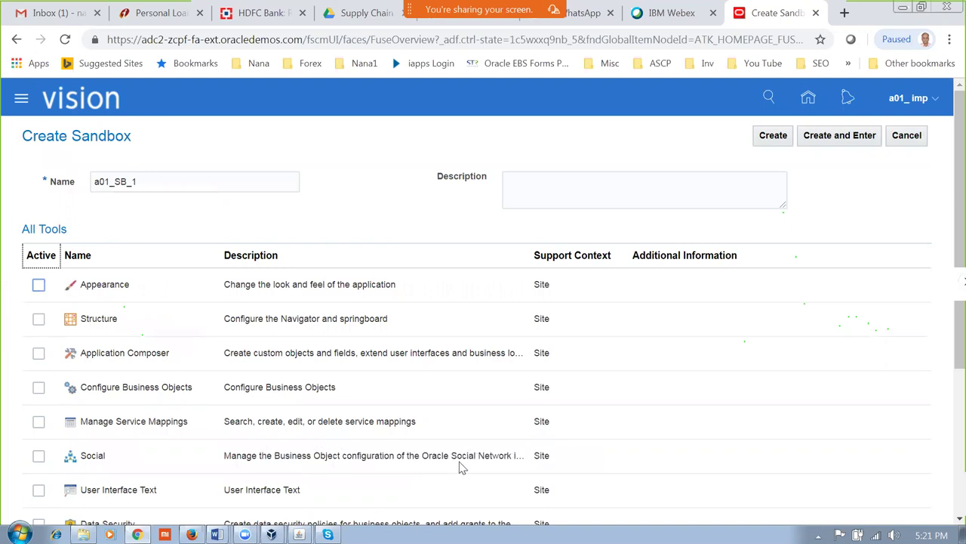
scroll(460, 465, "down", 2)
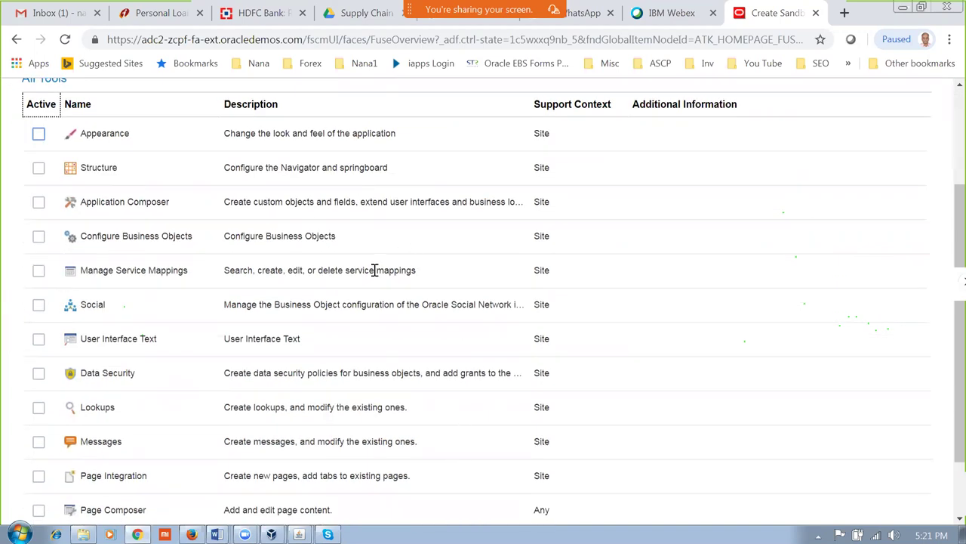
scroll(377, 281, "down", 1)
scroll(378, 281, "down", 1)
scroll(366, 254, "up", 2)
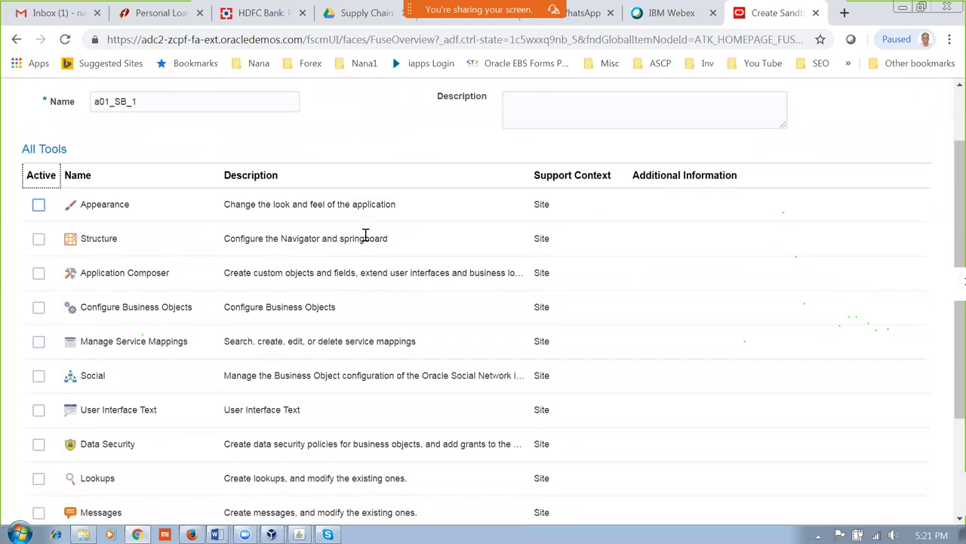
left_click_drag(257, 206, 372, 208)
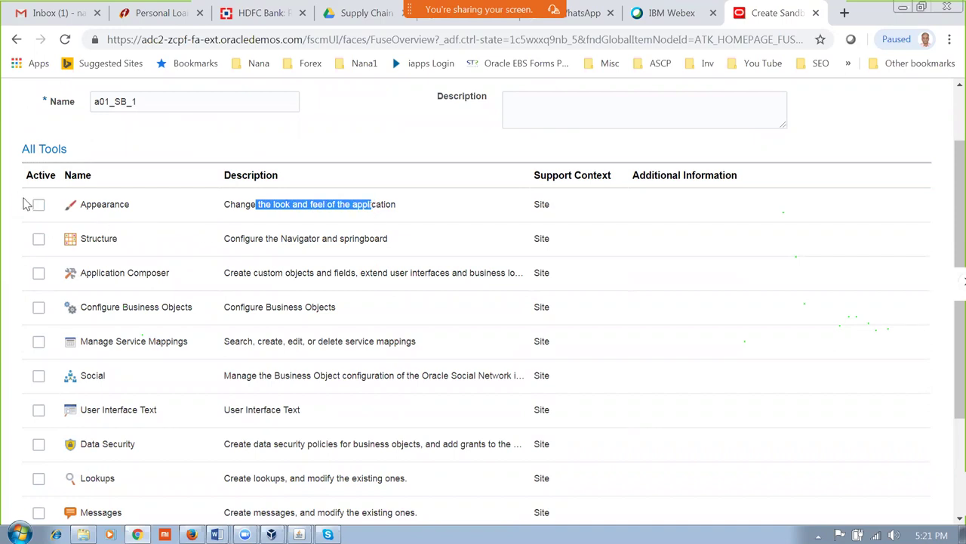
scroll(378, 167, "up", 2)
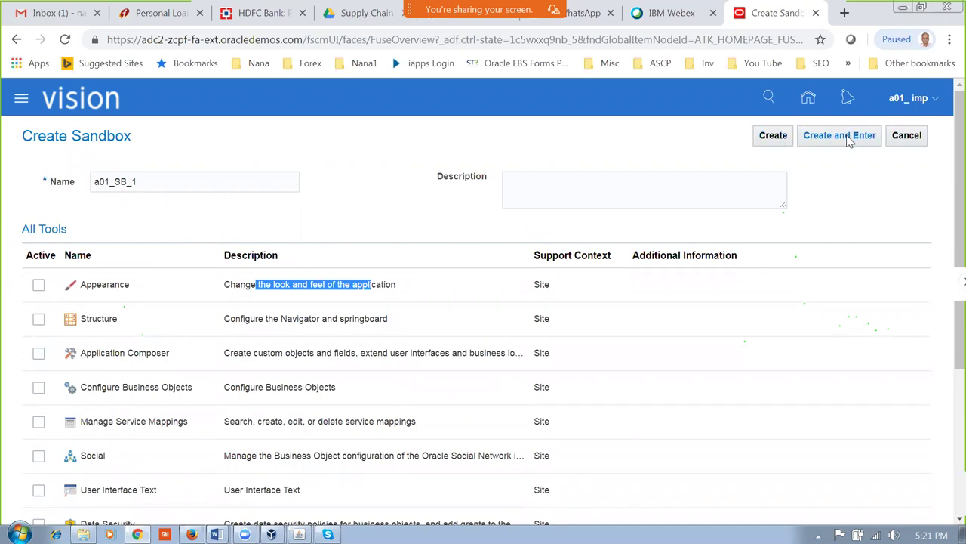
Step: Use Create and Enter so a01_SB_1 is listed as a Site sandbox and active in edit mode
left_click(850, 142)
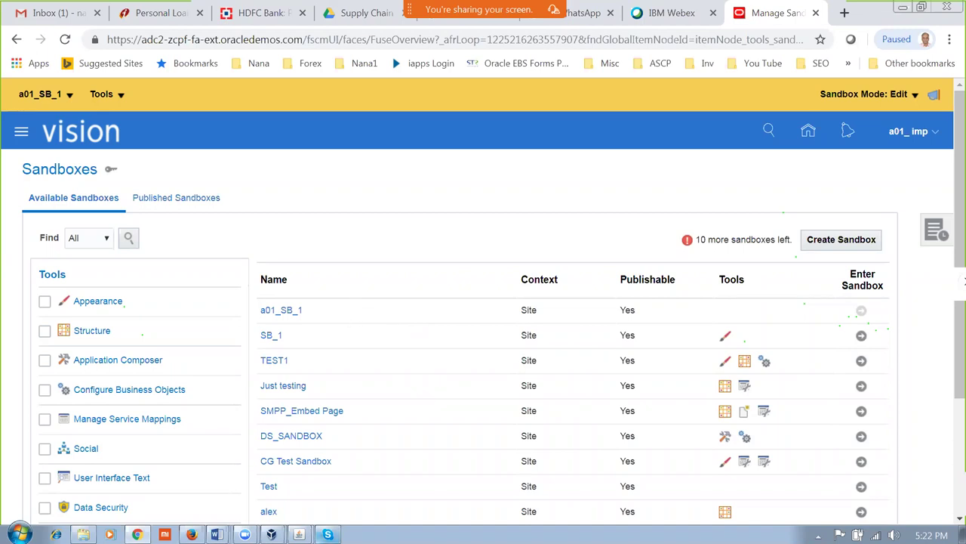
Step: Open the Move Orders form from the Navigator, accepting the default organization
mouse_move(308, 533)
left_click(296, 509)
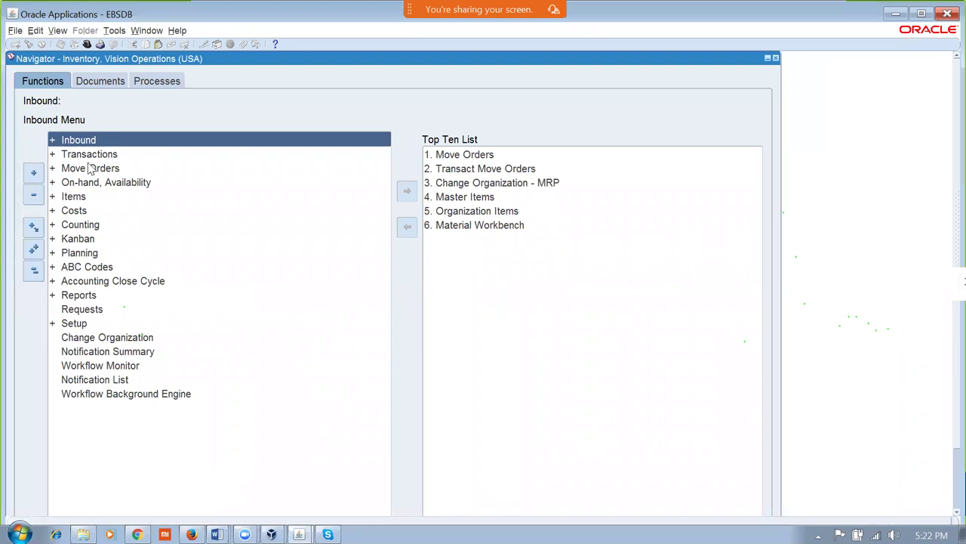
double_click(89, 168)
left_click(98, 182)
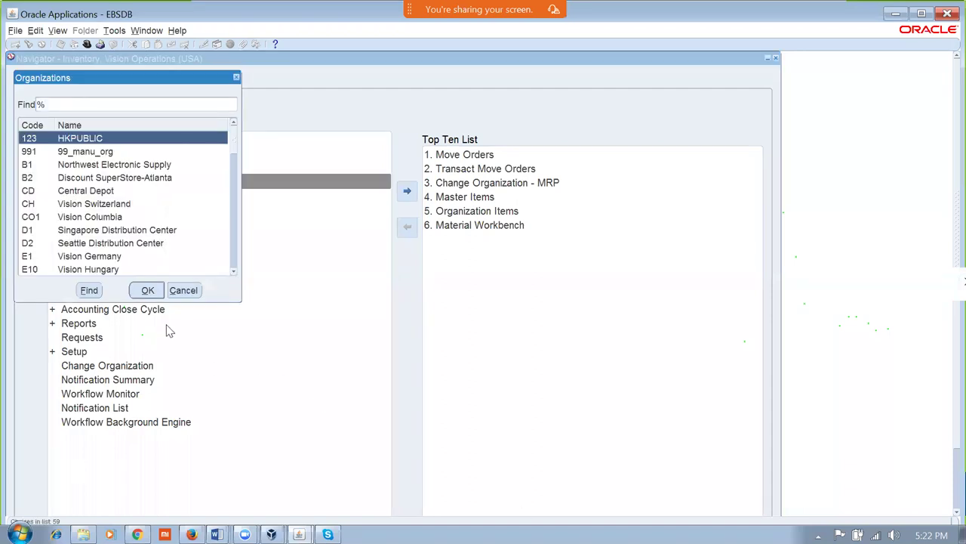
key("Return")
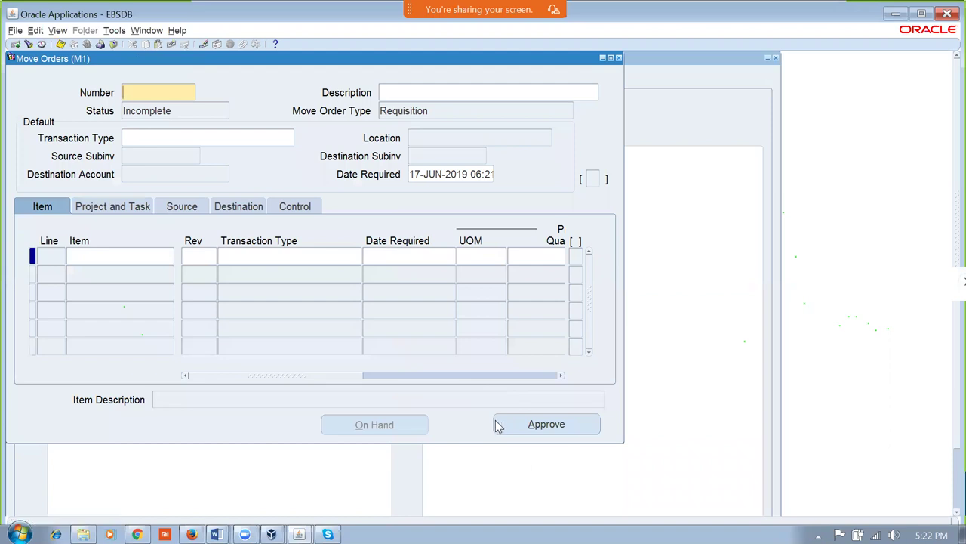
Step: Open Help > Diagnostics > Custom Code > Personalize for Move Orders (INVTOMAI)
left_click(175, 31)
mouse_move(205, 99)
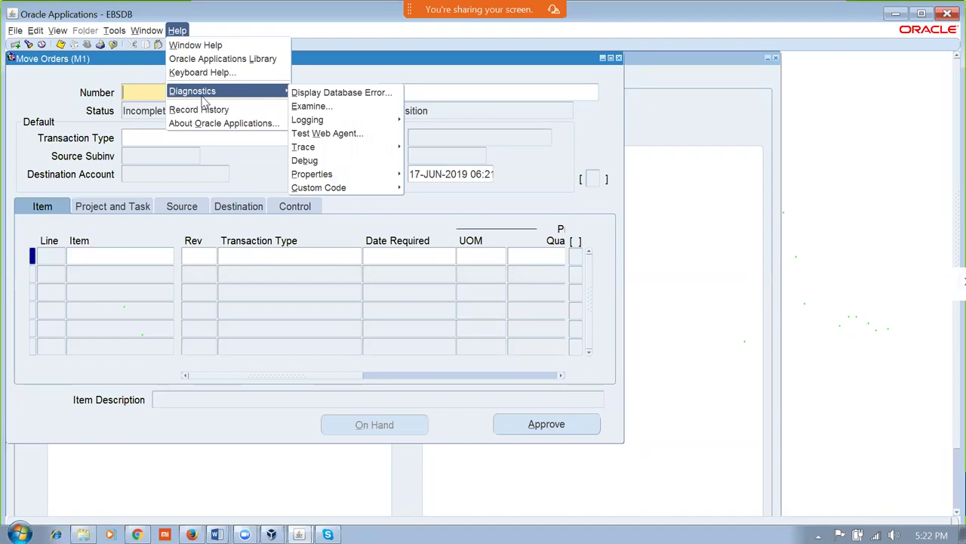
mouse_move(340, 190)
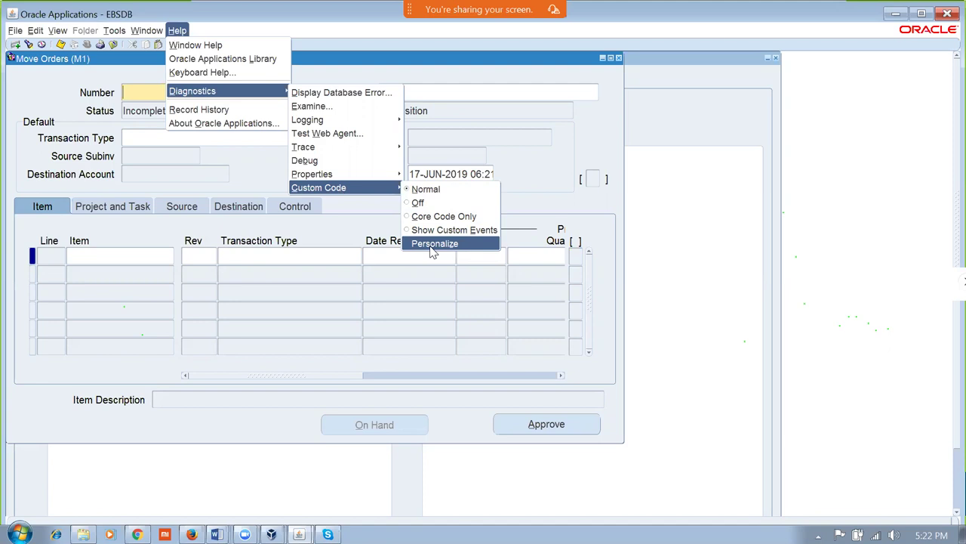
left_click(432, 248)
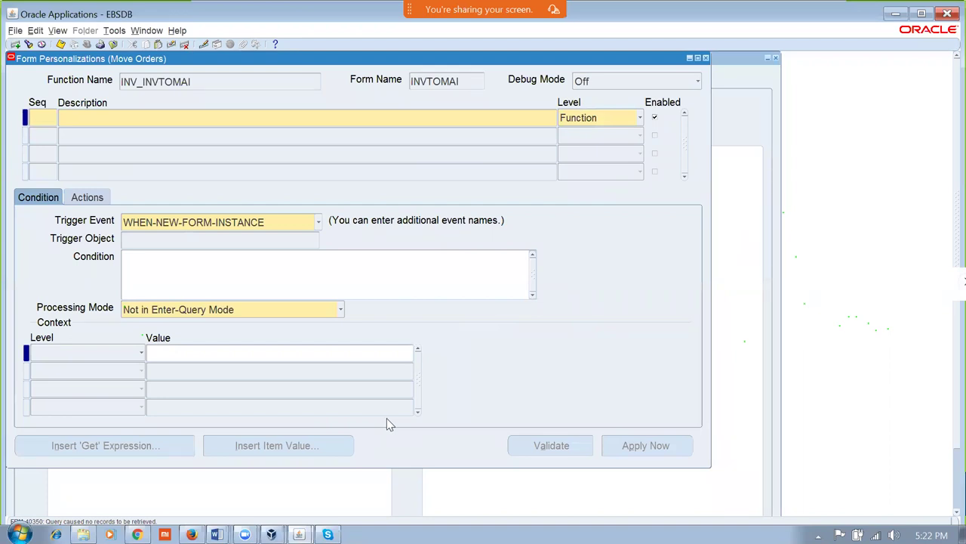
Step: Close Form Personalizations and Move Orders without saving, then return to the Chrome sandbox page
left_click(705, 58)
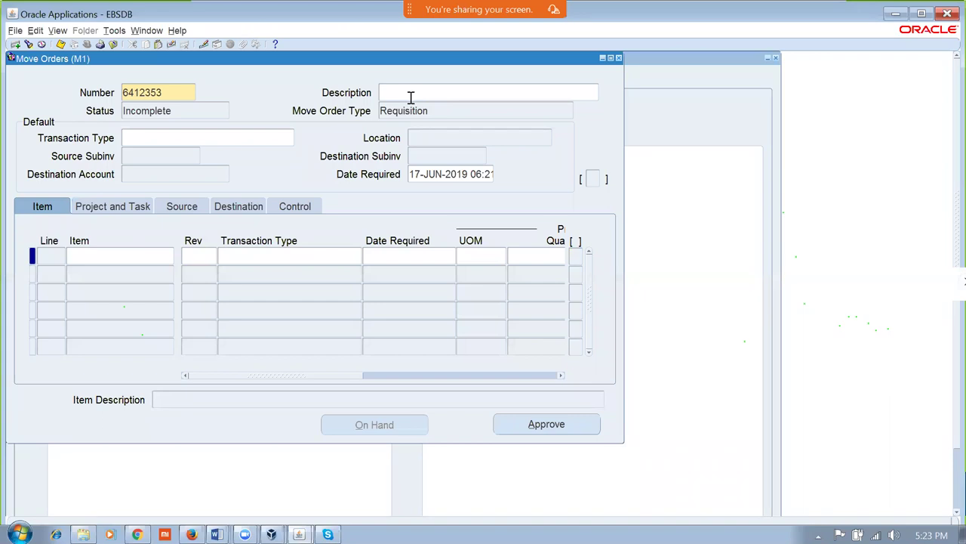
left_click(618, 58)
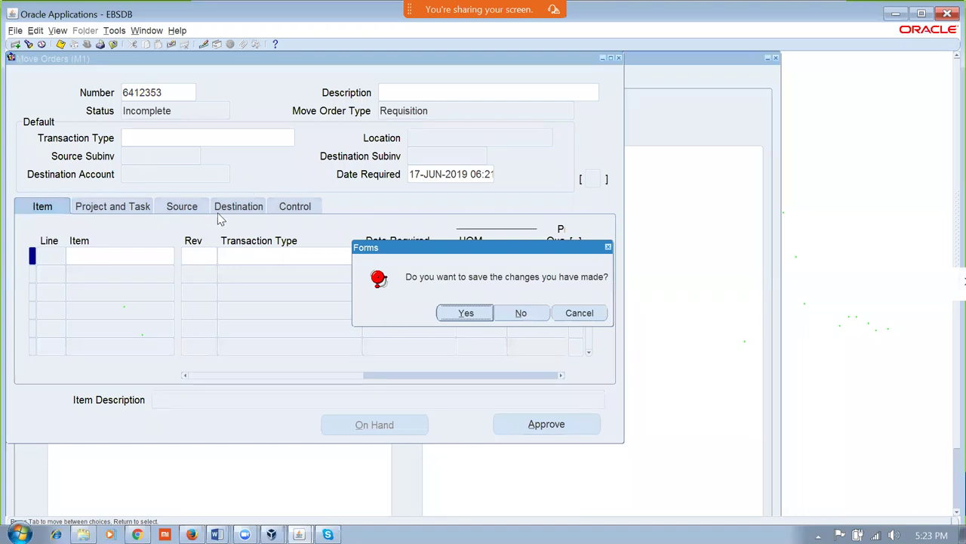
left_click(498, 312)
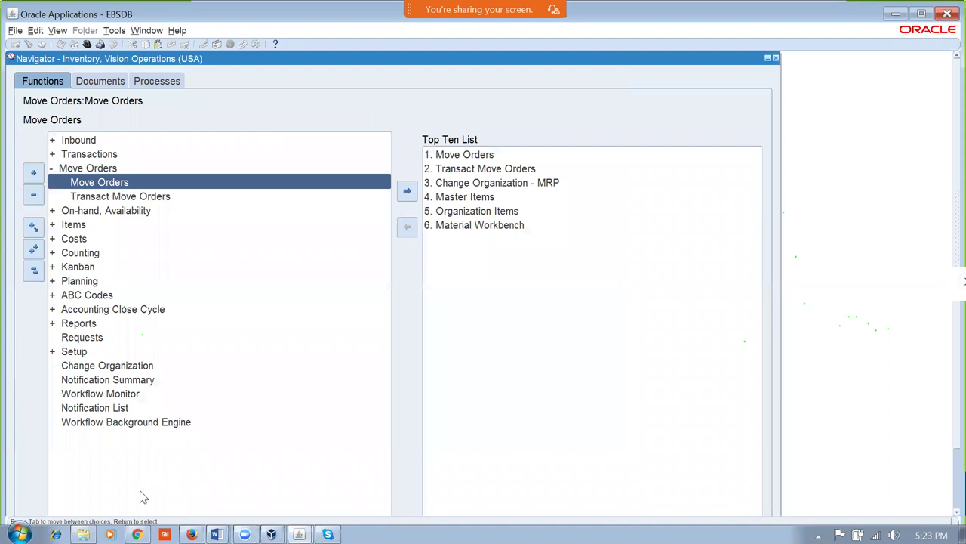
left_click(137, 534)
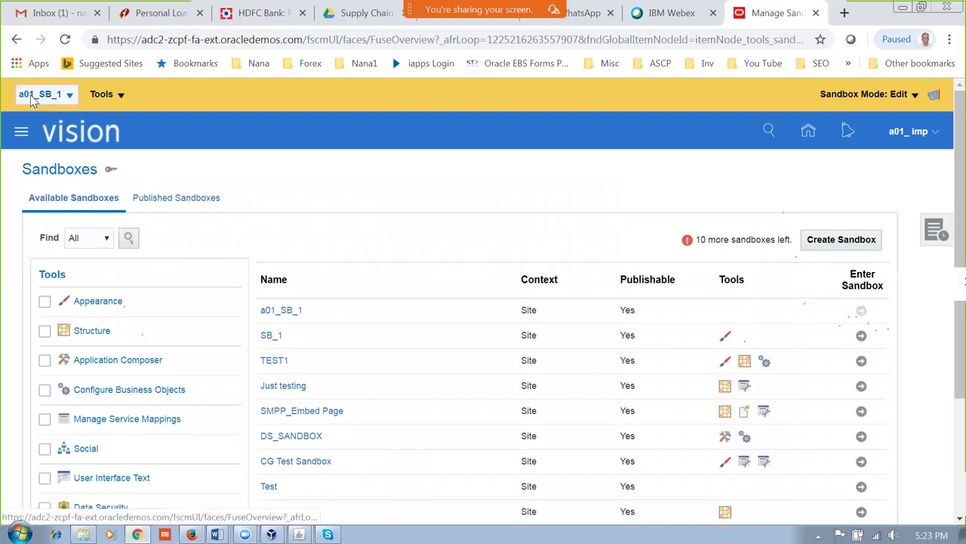
Step: Go to Navigator > Configuration > Appearance and open the a01_SB_1 sandbox options menu
left_click(23, 135)
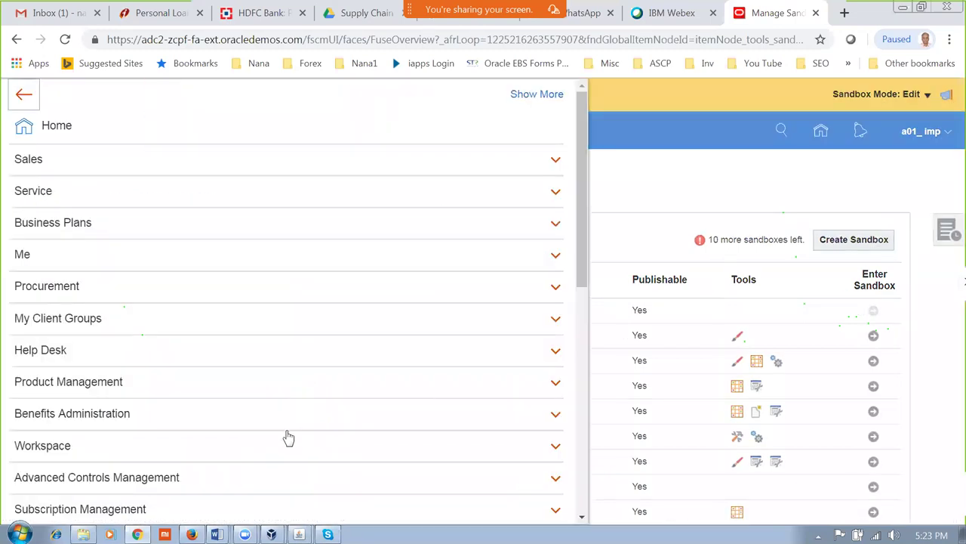
left_click_drag(585, 276, 604, 453)
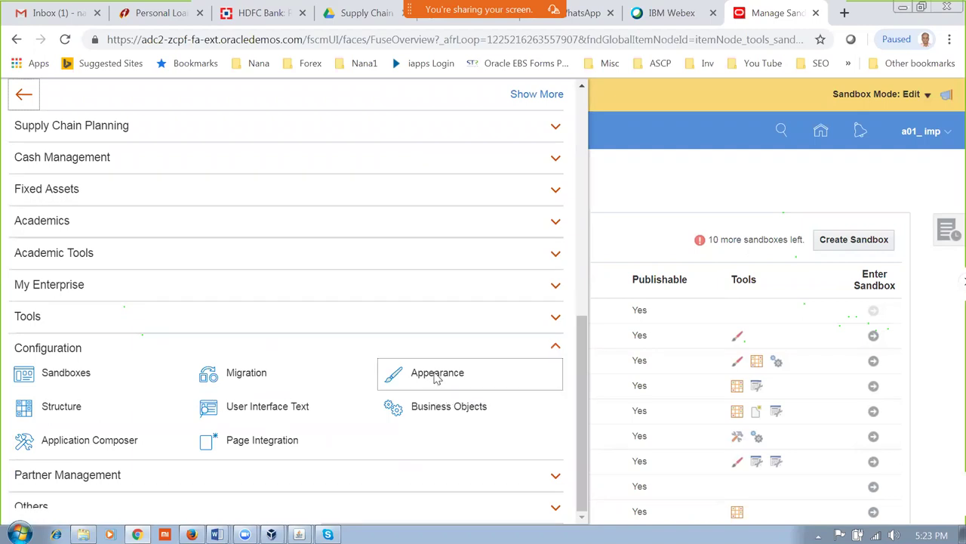
left_click(489, 391)
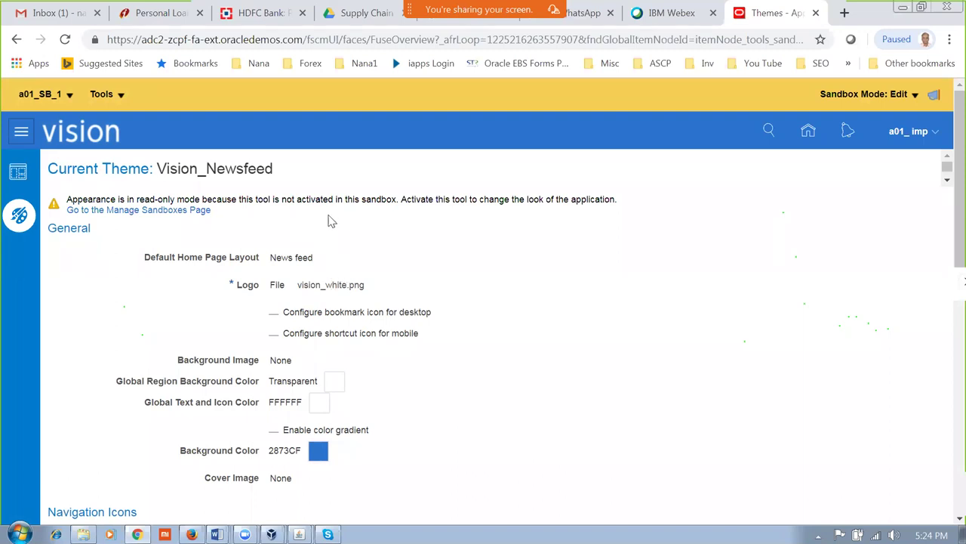
left_click(51, 96)
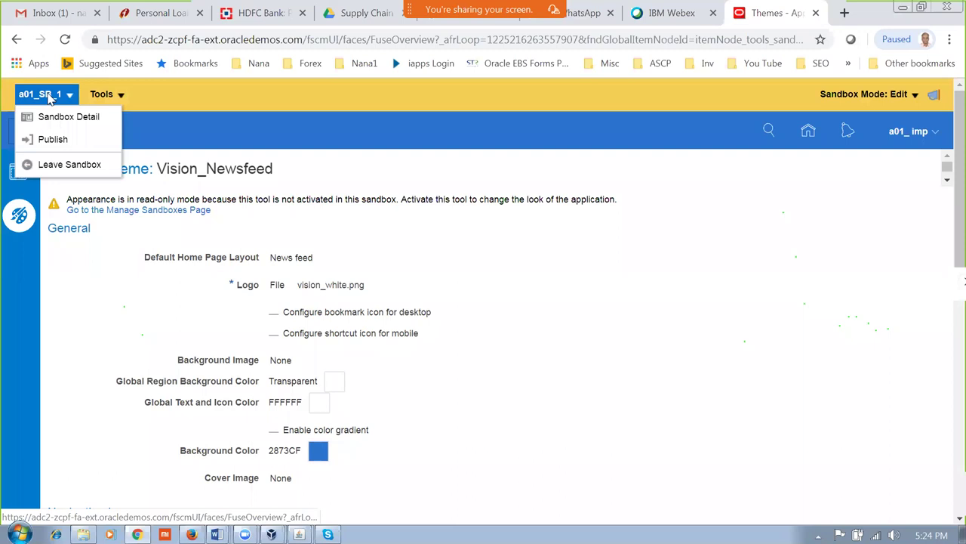
Step: Leave the sandbox, open a01_SB_1 from the Sandboxes page, and edit its basic information
left_click(53, 167)
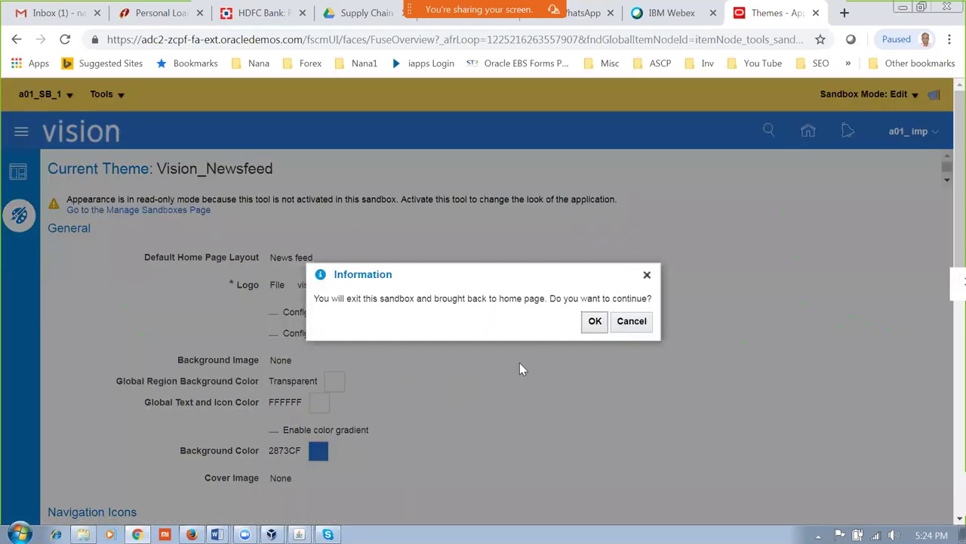
left_click(595, 321)
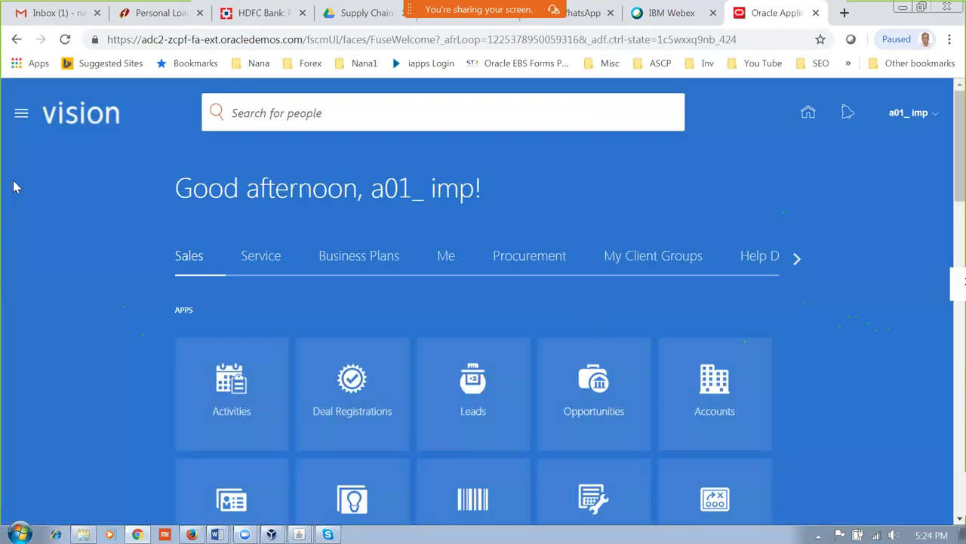
left_click(21, 118)
scroll(90, 468, "down", 5)
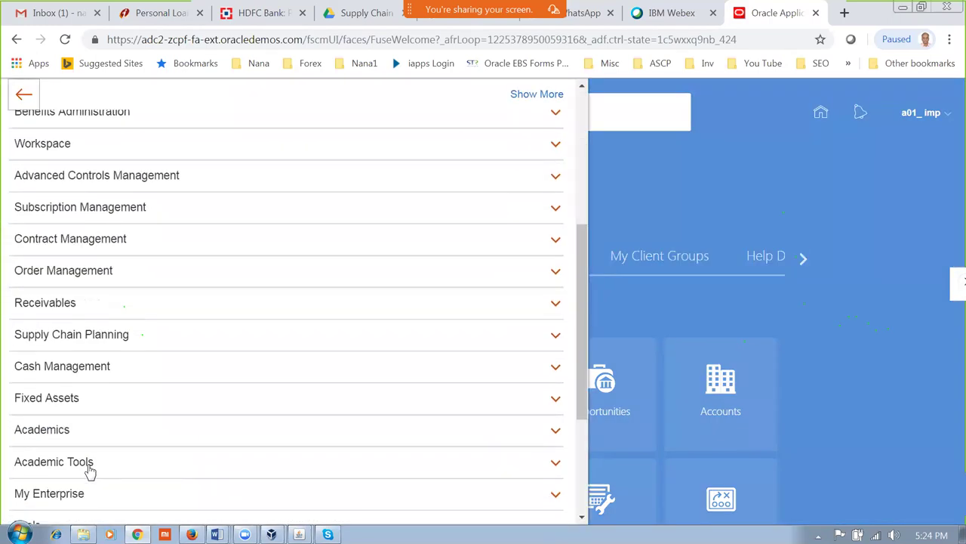
scroll(89, 470, "down", 3)
left_click(66, 376)
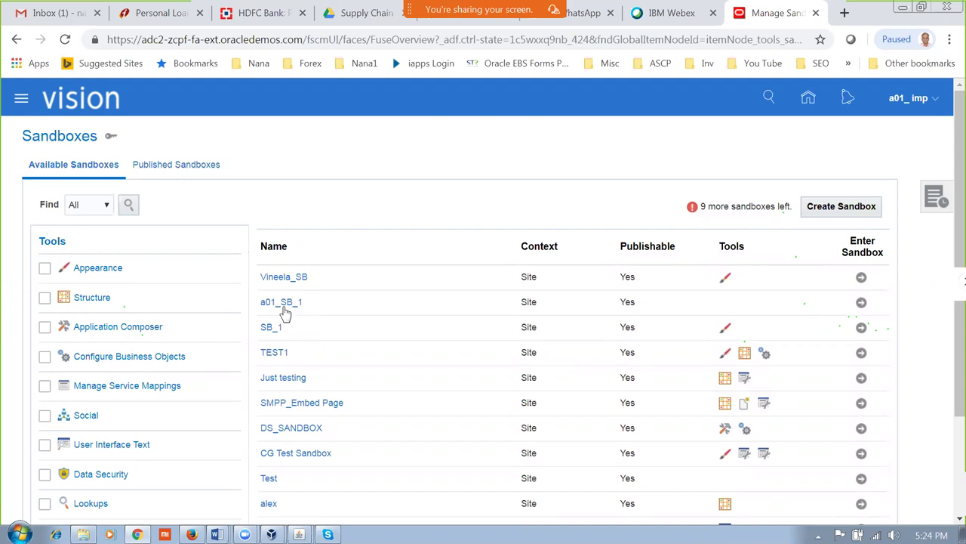
left_click(285, 310)
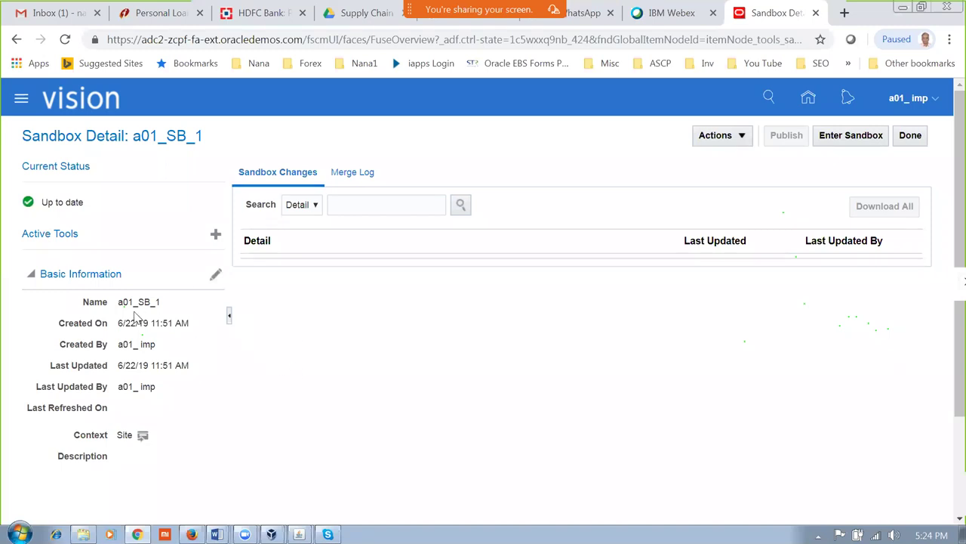
left_click(216, 276)
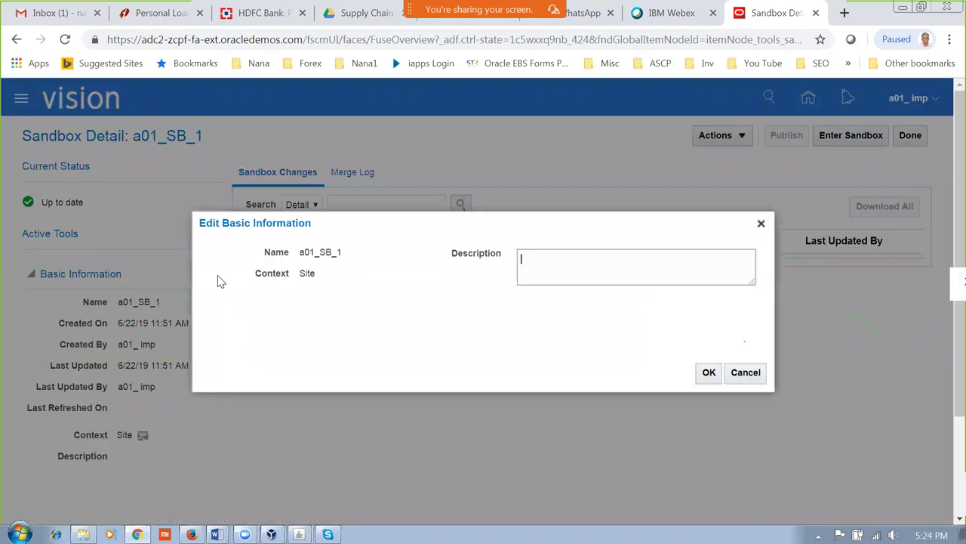
Step: Cancel the basic-information edit and review the sandbox actions list without choosing one
left_click(745, 373)
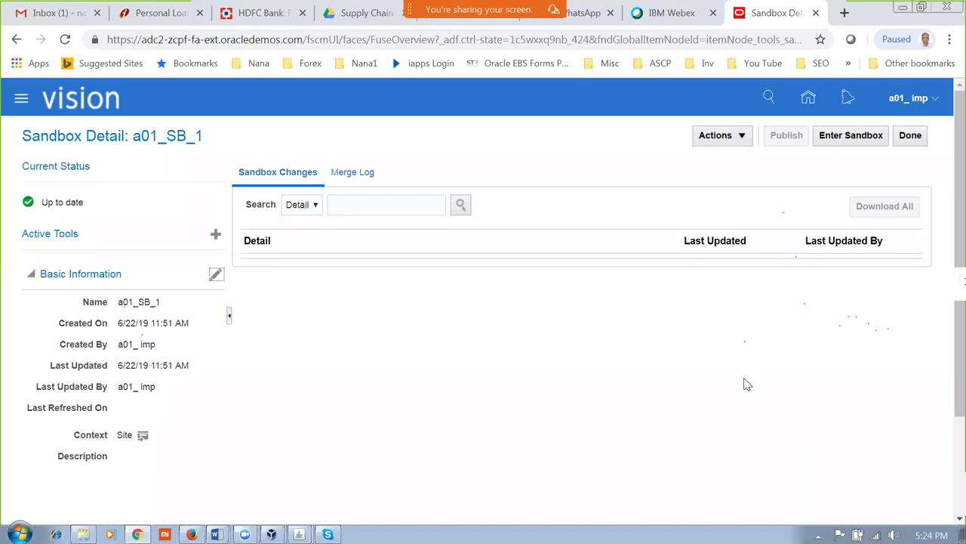
left_click(721, 138)
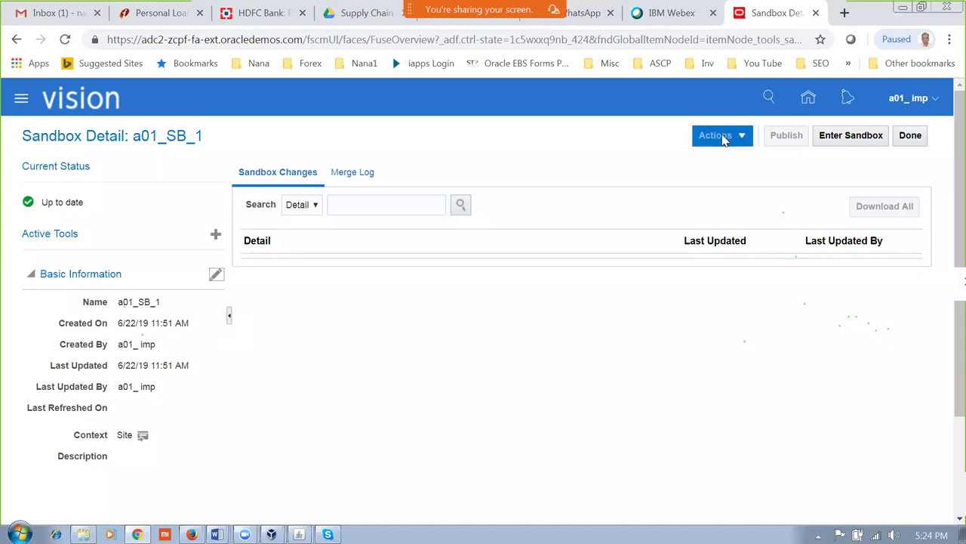
left_click(589, 416)
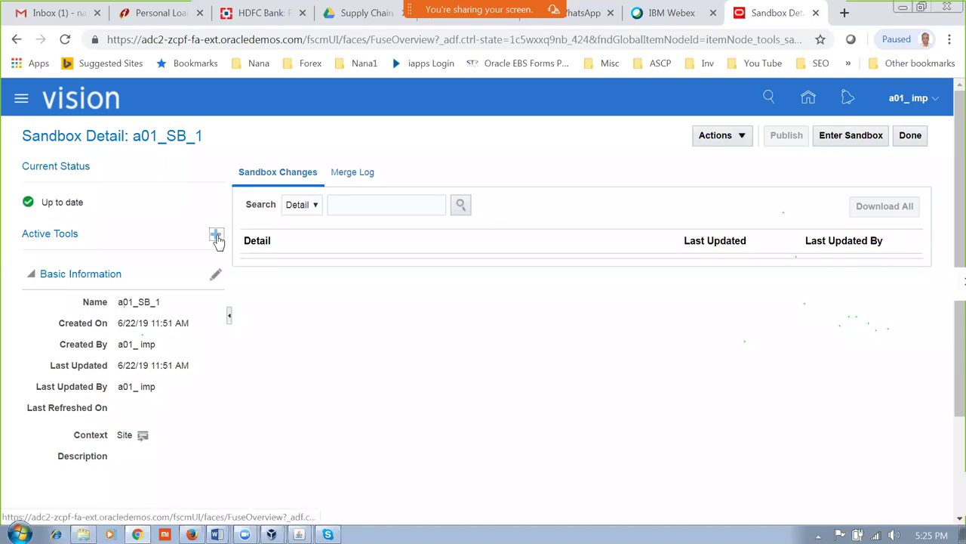
Step: Add Appearance to a01_SB_1's active tools and start entering the sandbox
left_click(216, 236)
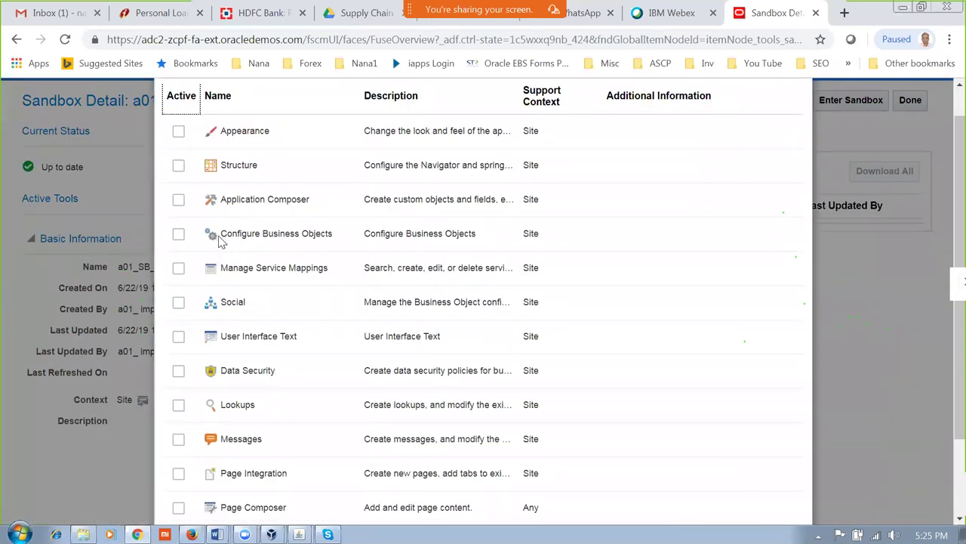
scroll(539, 293, "up", 1)
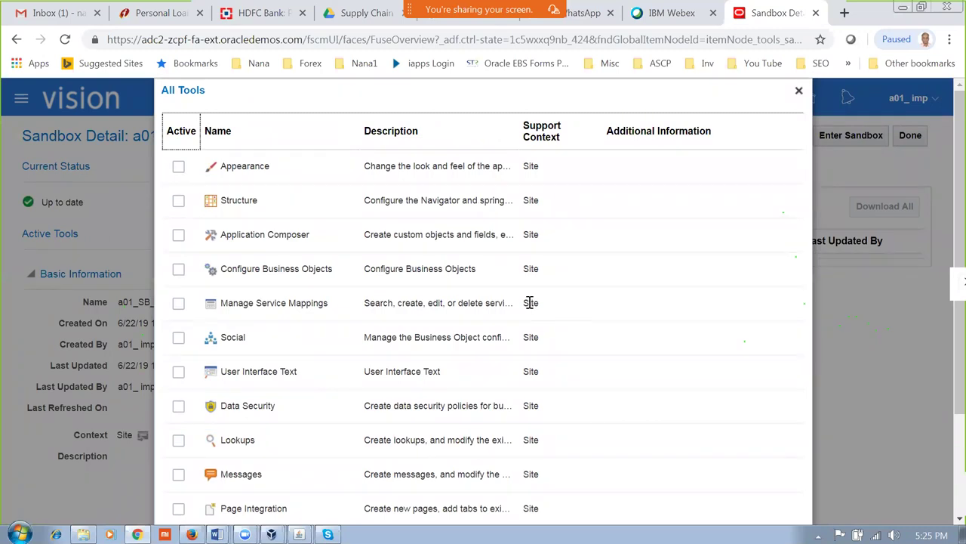
left_click(179, 168)
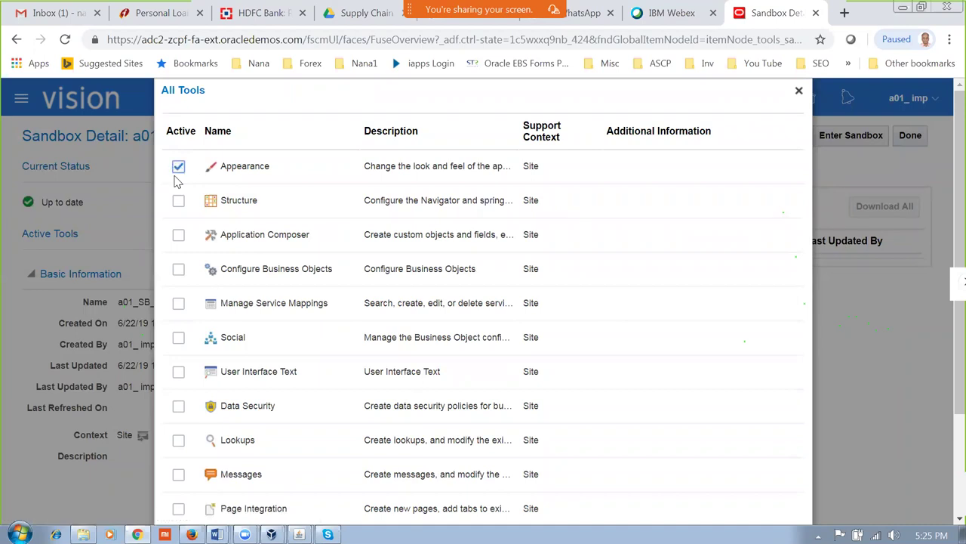
scroll(291, 252, "down", 3)
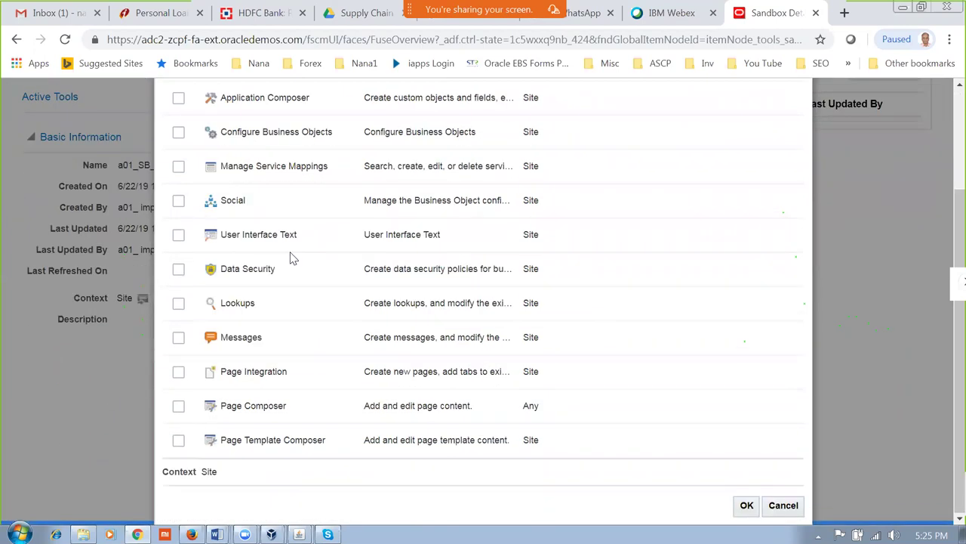
left_click(747, 505)
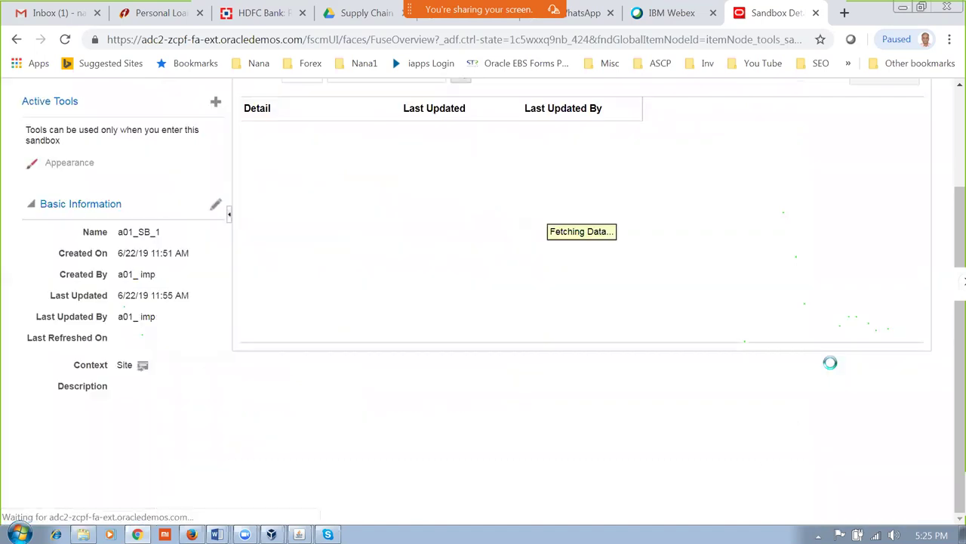
scroll(618, 347, "up", 2)
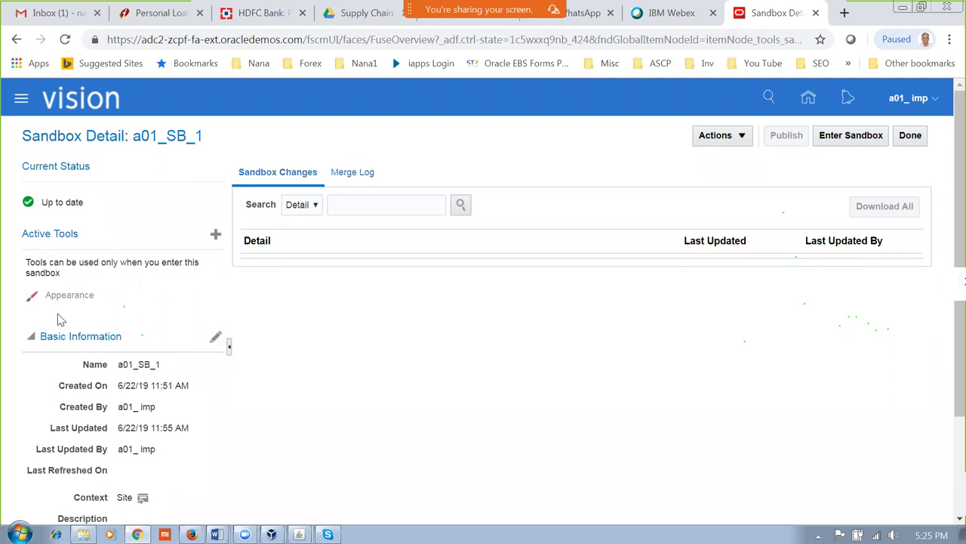
left_click(845, 140)
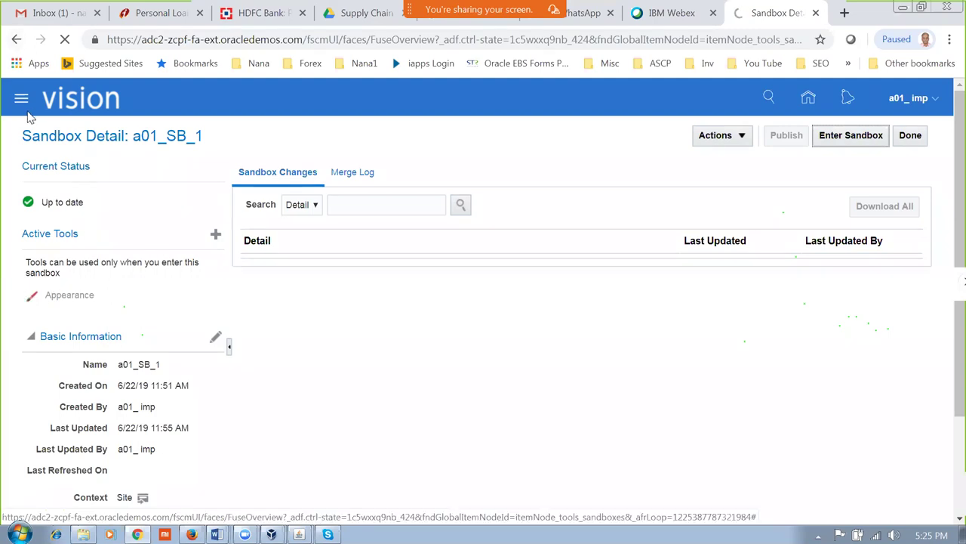
Step: Enter a01_SB_1 and open the now-editable Vision_Newsfeed Themes page via Configuration > Appearance
left_click(866, 139)
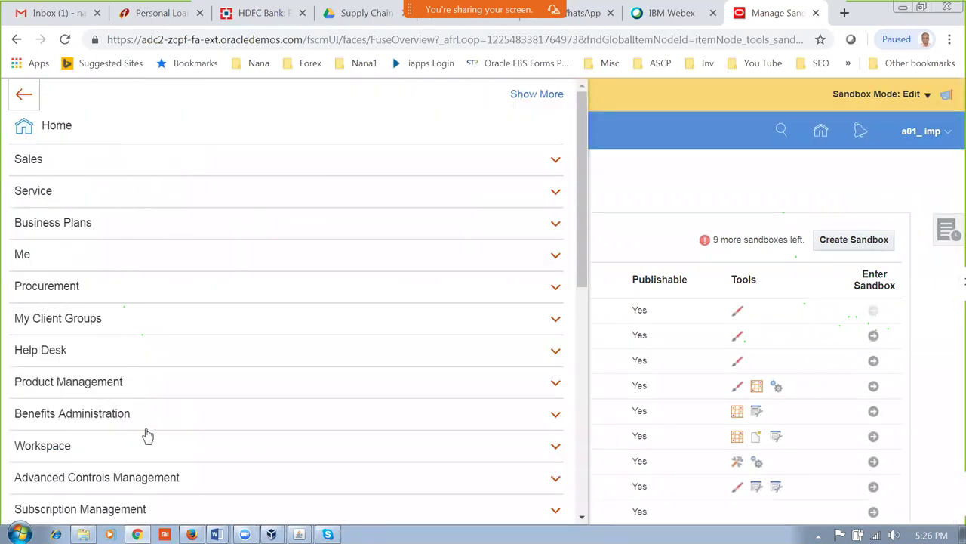
left_click_drag(583, 254, 627, 499)
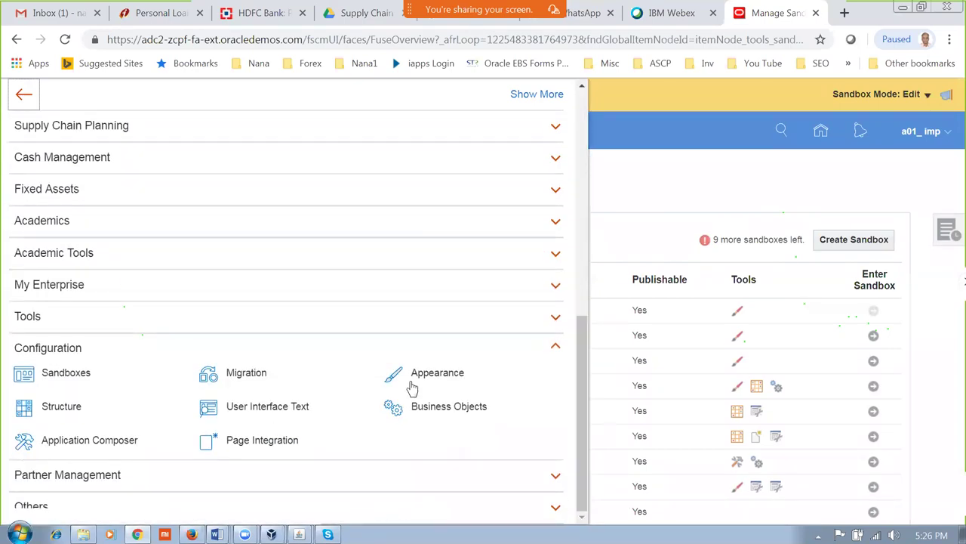
left_click(442, 381)
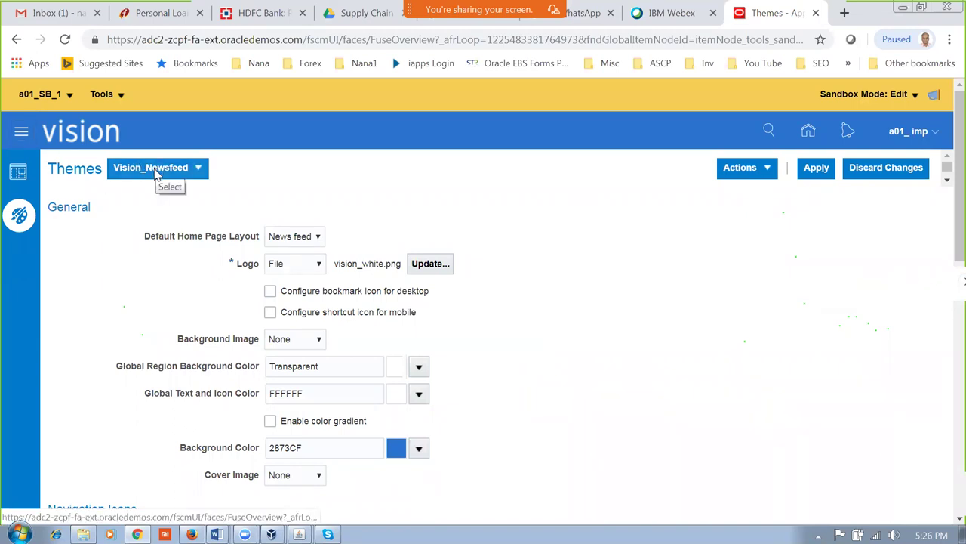
Step: Switch the theme from Vision_Newsfeed to the predefined Default theme
scroll(672, 362, "down", 2)
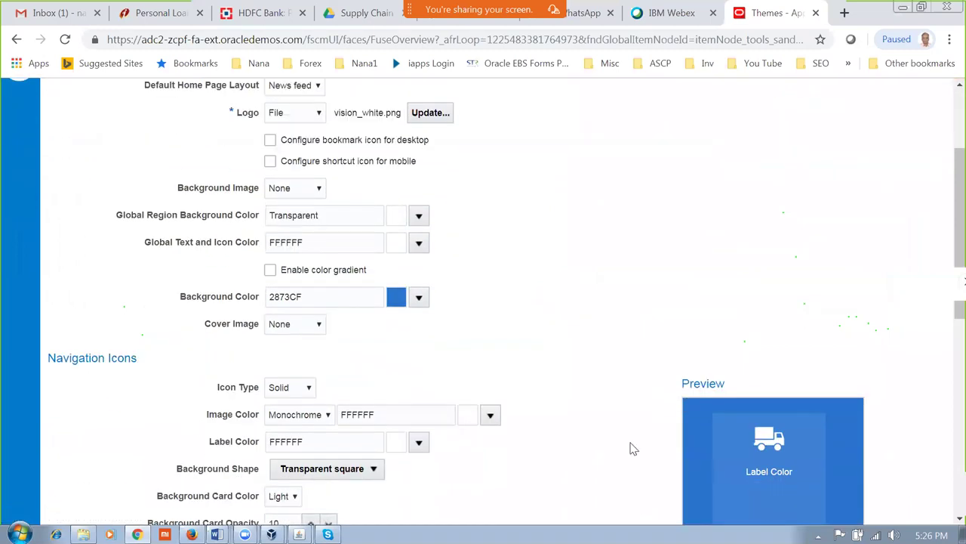
scroll(801, 492, "down", 2)
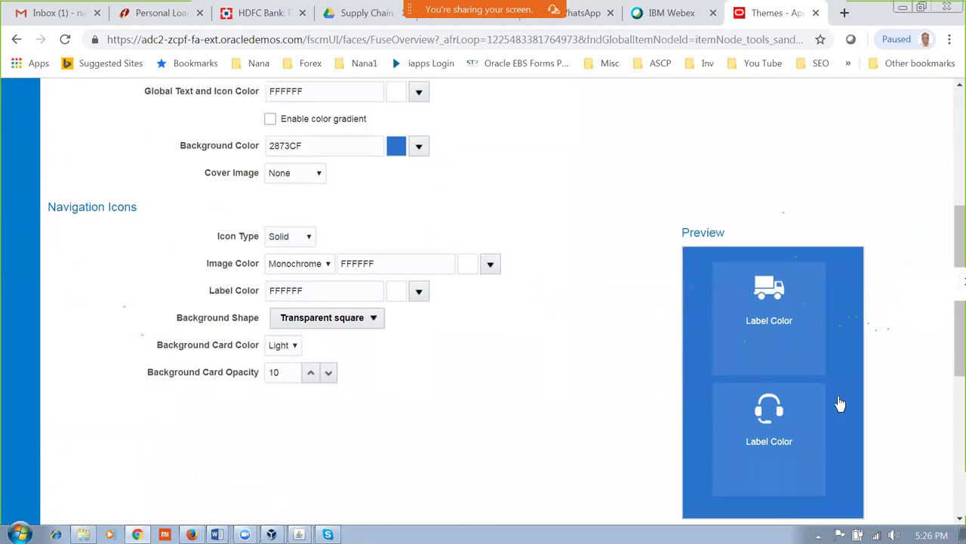
scroll(494, 267, "up", 3)
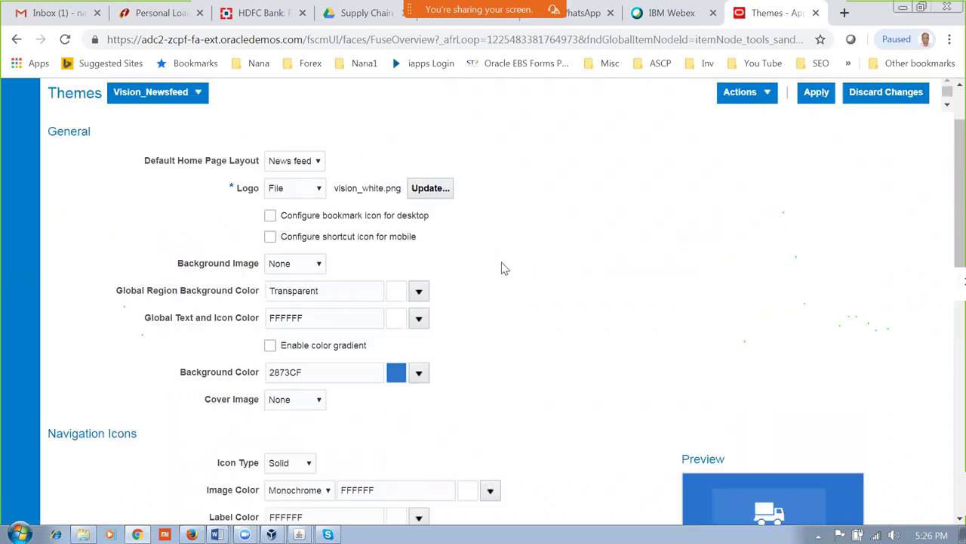
scroll(338, 227, "up", 1)
left_click(172, 172)
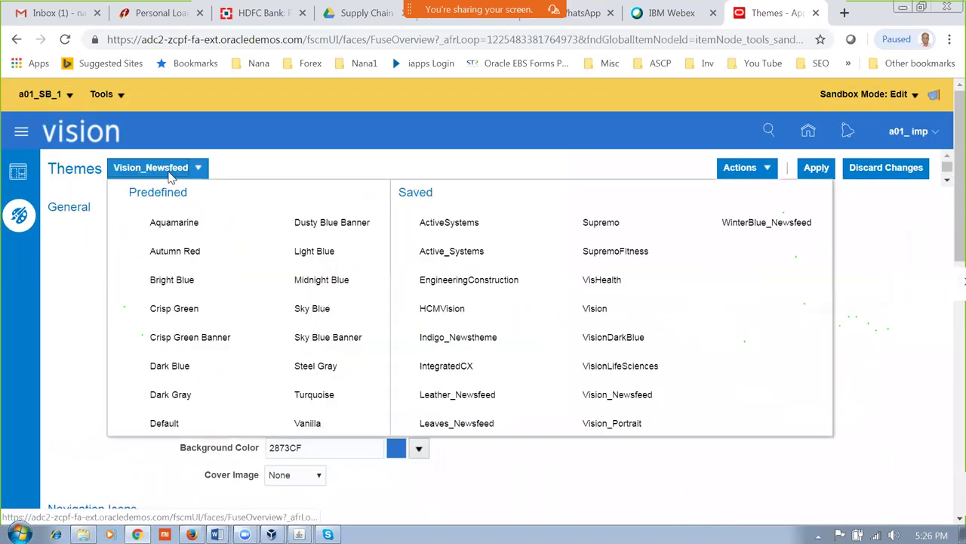
left_click(164, 424)
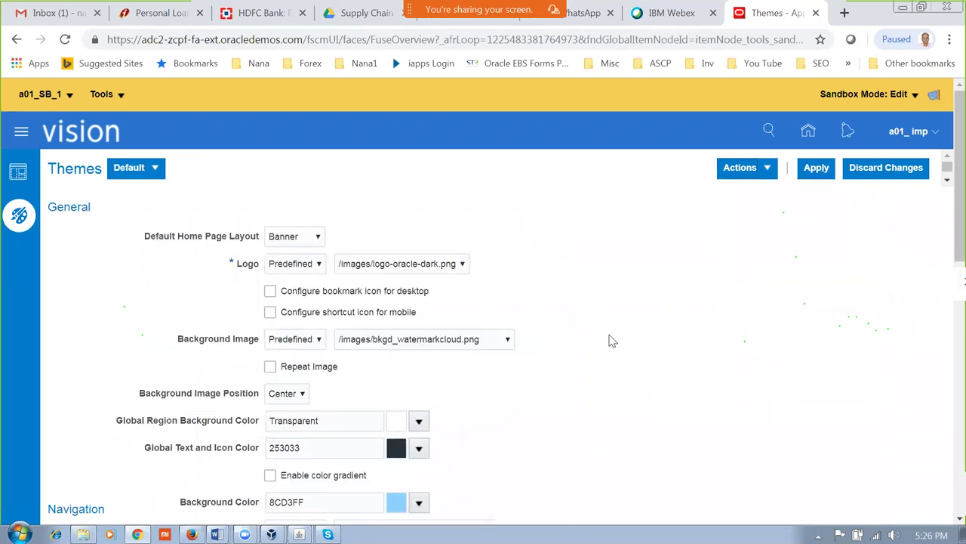
Step: Try outlined and small navigation icons, then restore Solid, Extra large icons
scroll(613, 344, "down", 4)
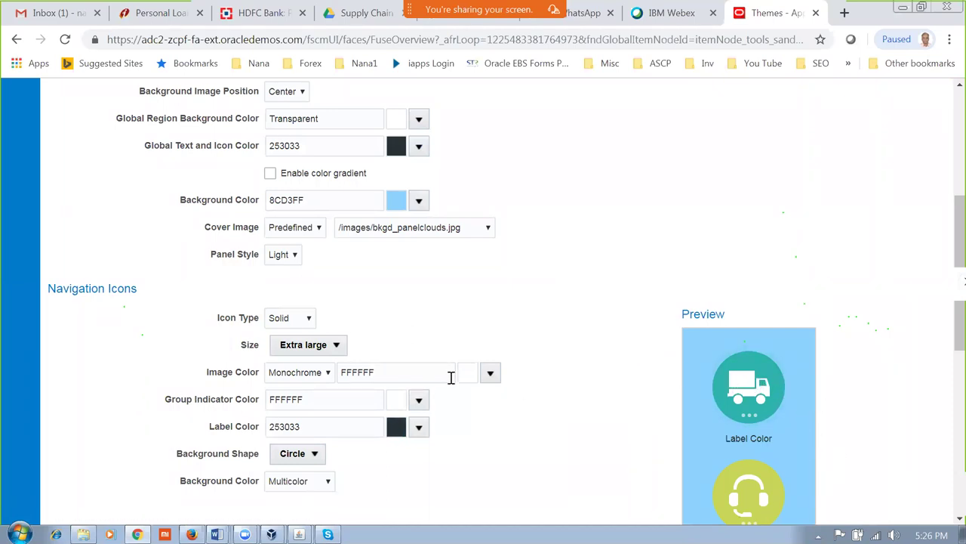
scroll(451, 377, "down", 2)
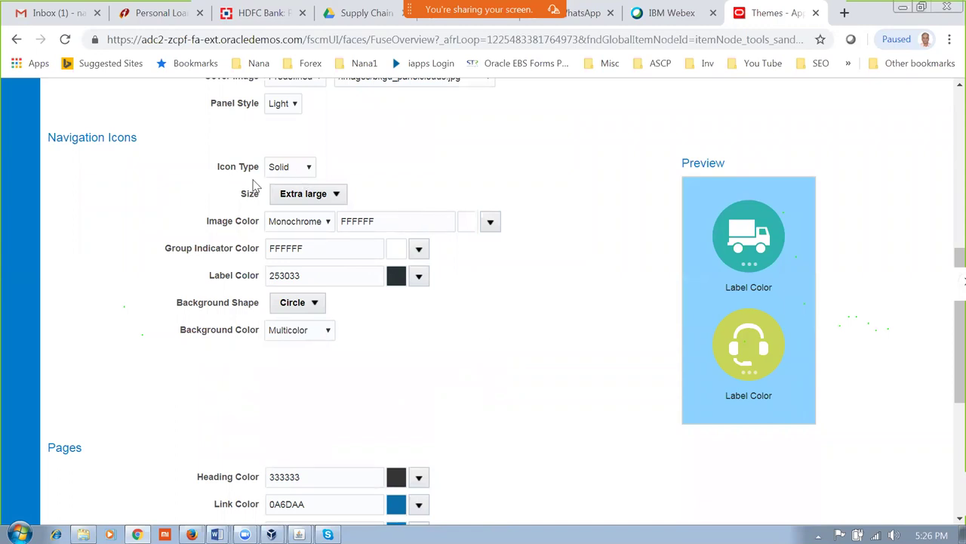
left_click(286, 172)
left_click(293, 195)
left_click(289, 167)
left_click(287, 181)
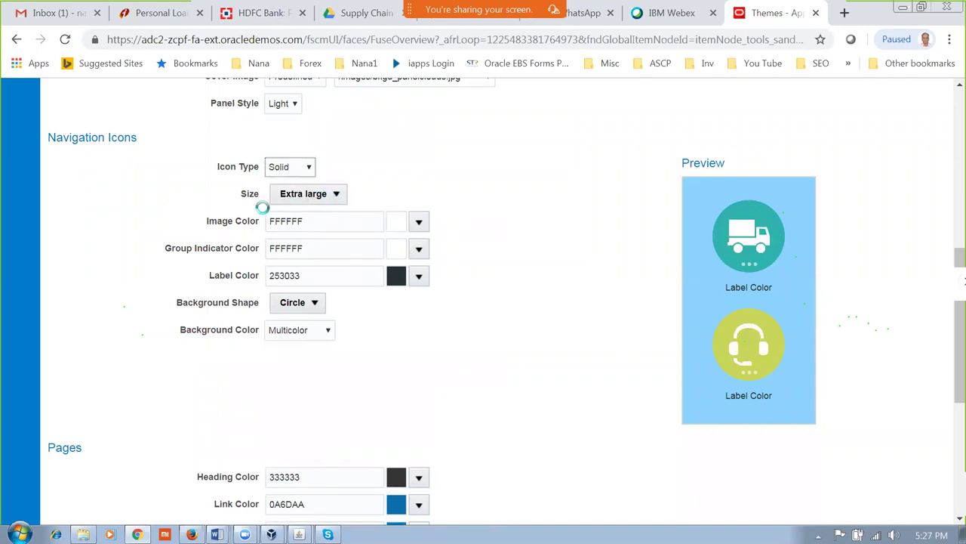
left_click(336, 194)
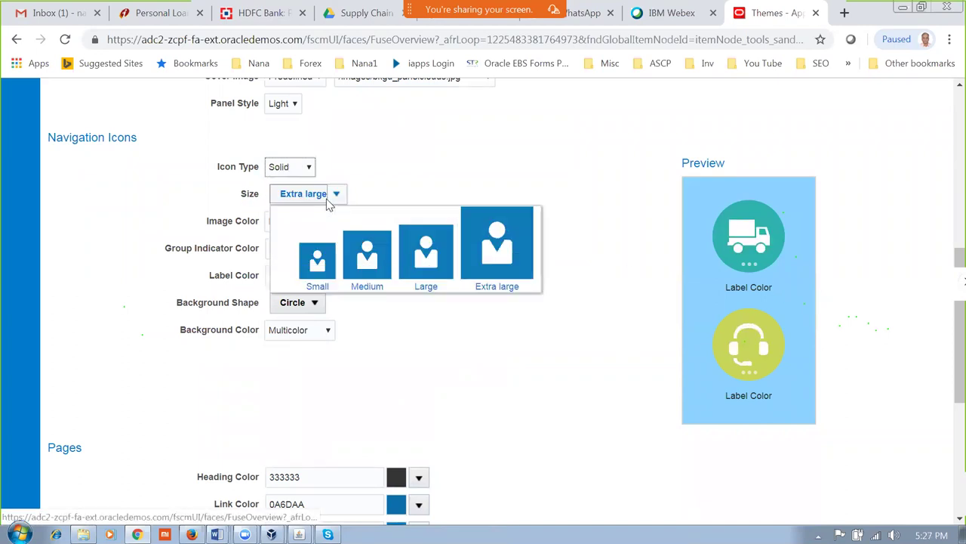
left_click(317, 264)
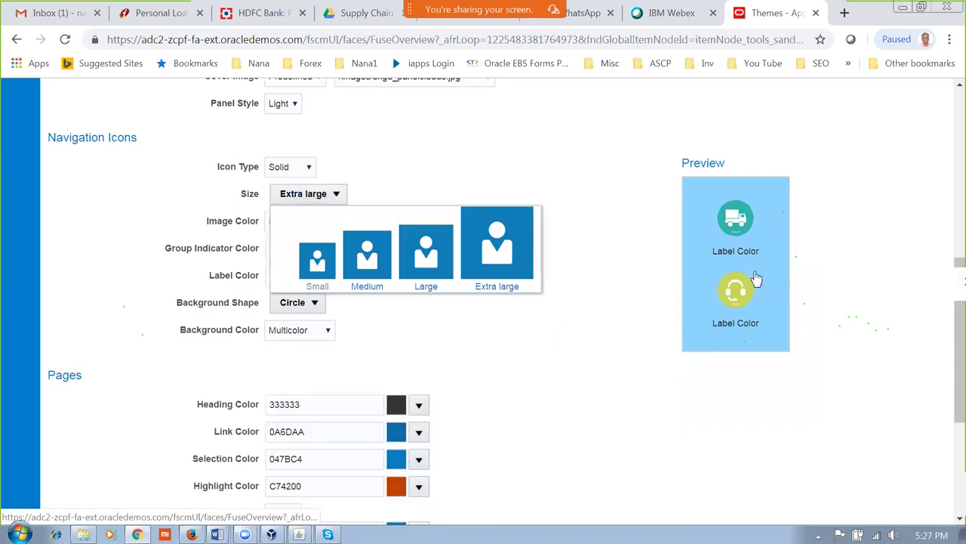
left_click(299, 201)
left_click(513, 255)
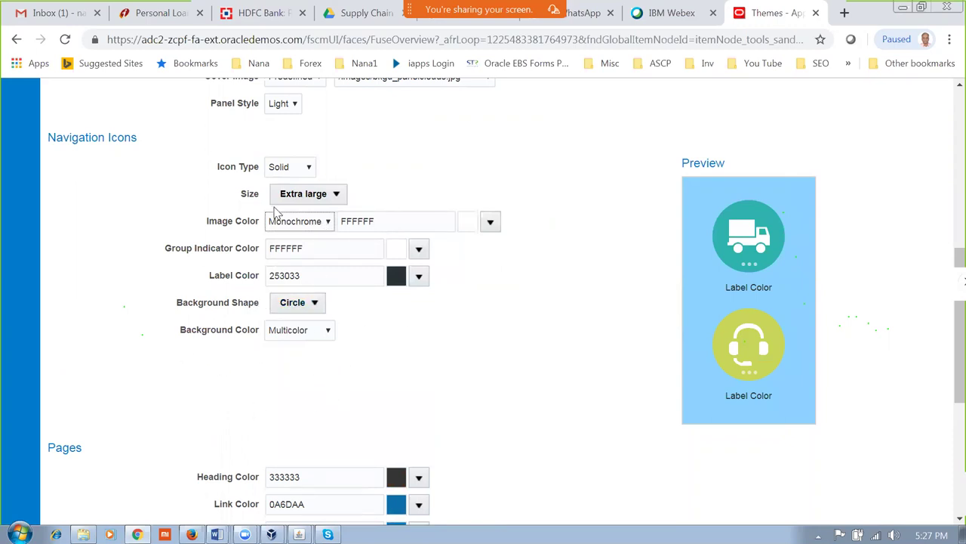
scroll(437, 319, "up", 2)
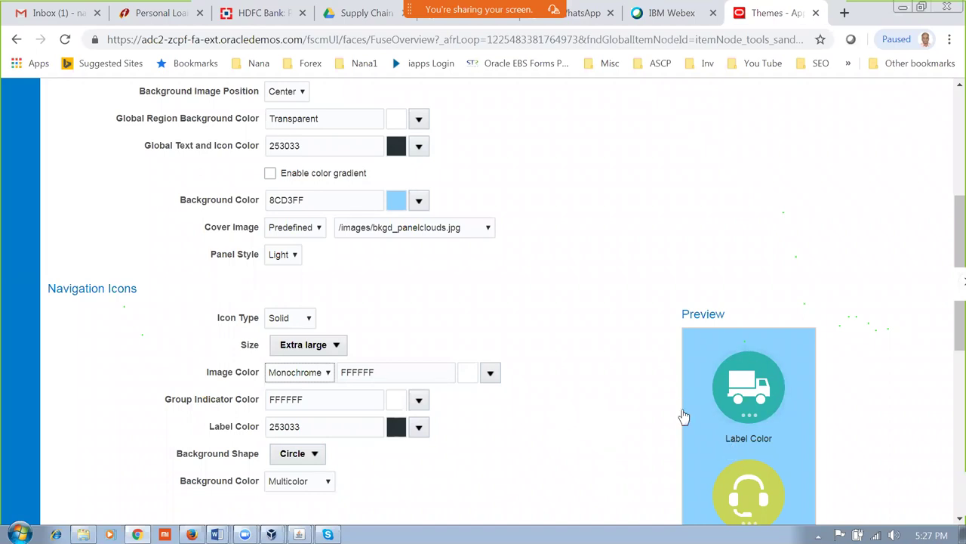
left_click(419, 201)
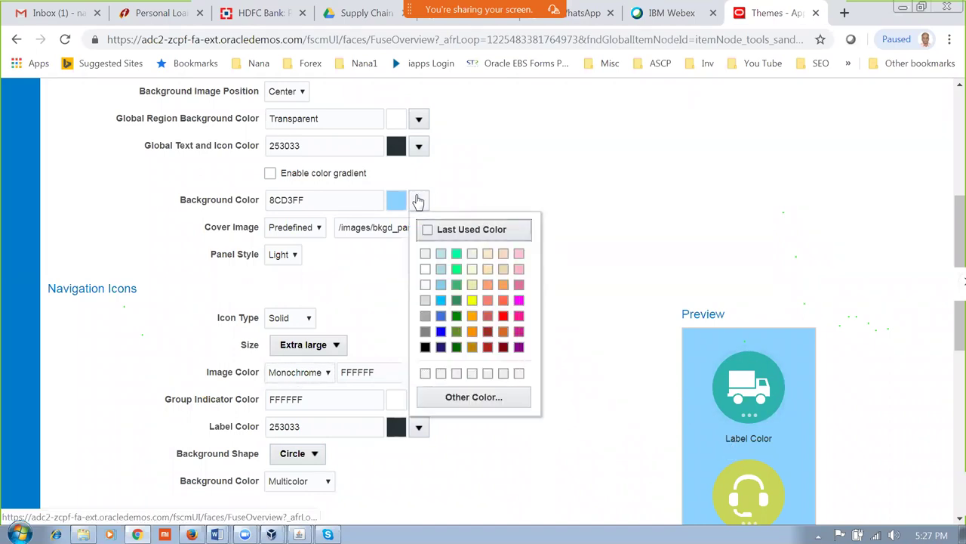
Step: Set the Default theme's background color to white FFFFFF and open a new Chrome tab
left_click(425, 269)
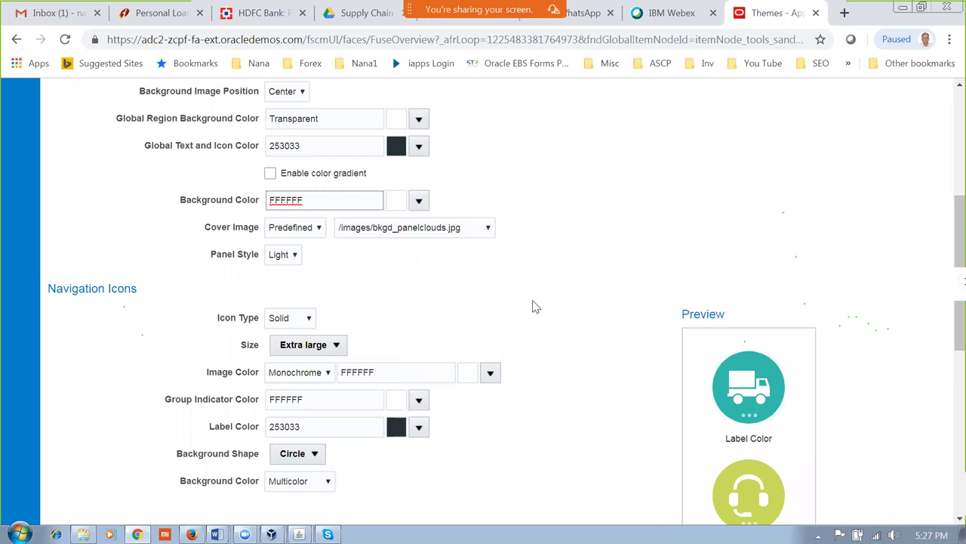
scroll(537, 298, "up", 2)
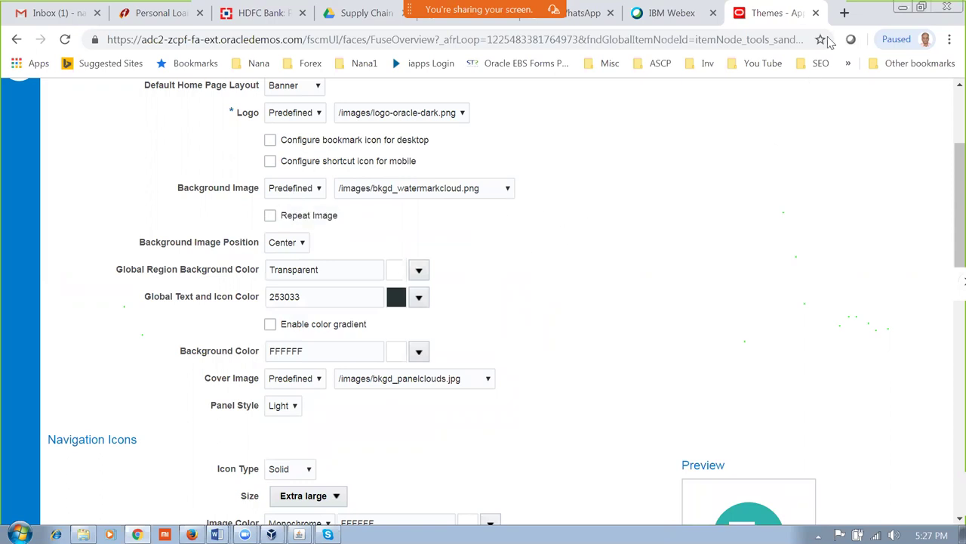
left_click(844, 12)
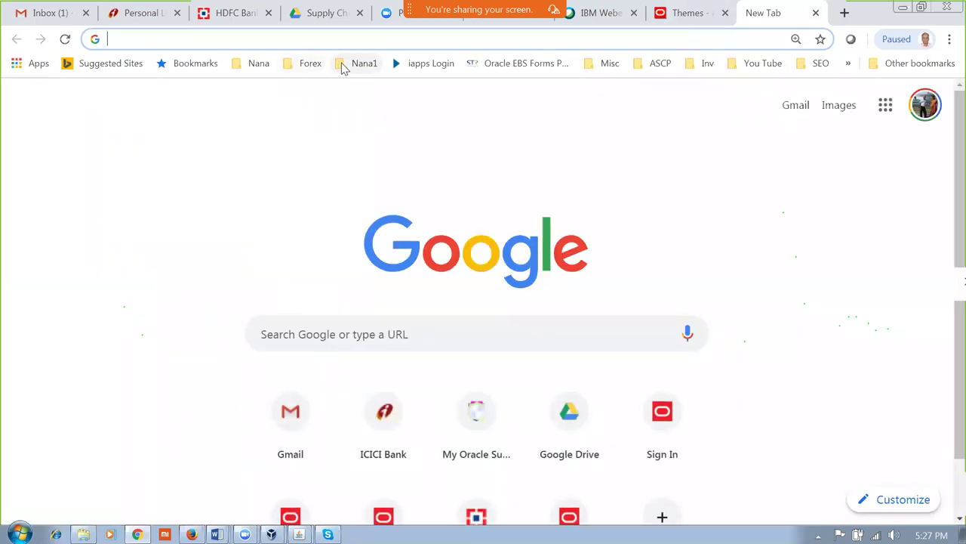
Step: Load the Oracle Applications Cloud sign-in page from a bookmark folder and sign in
left_click(364, 63)
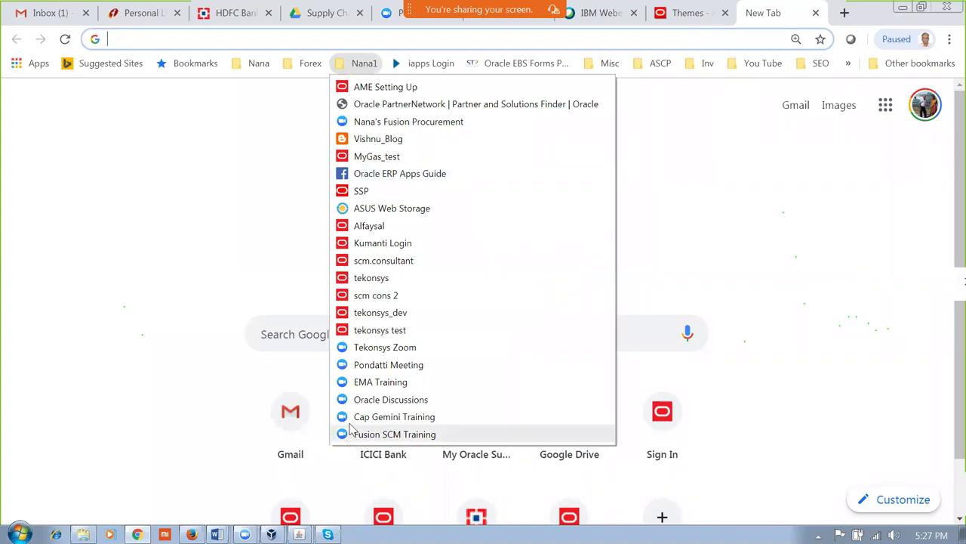
left_click(359, 334)
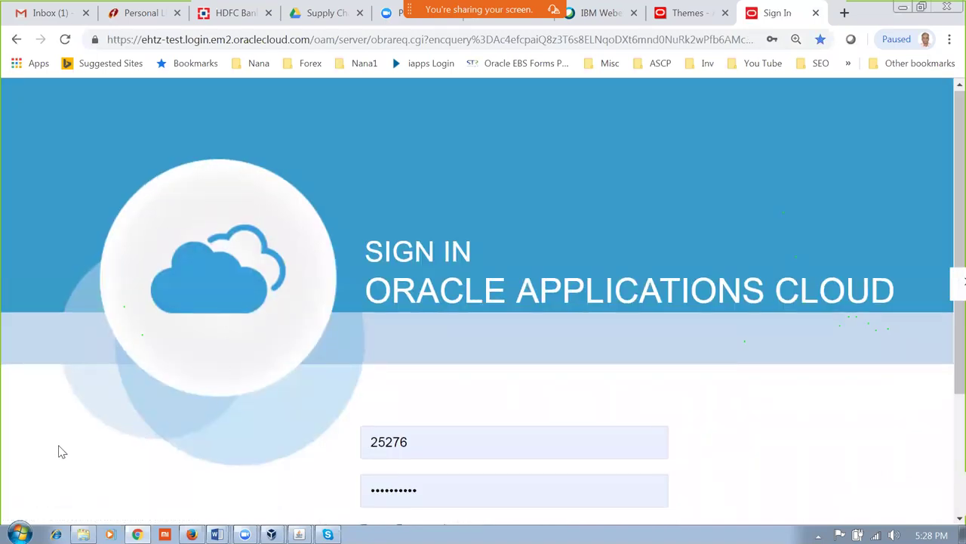
scroll(62, 451, "down", 2)
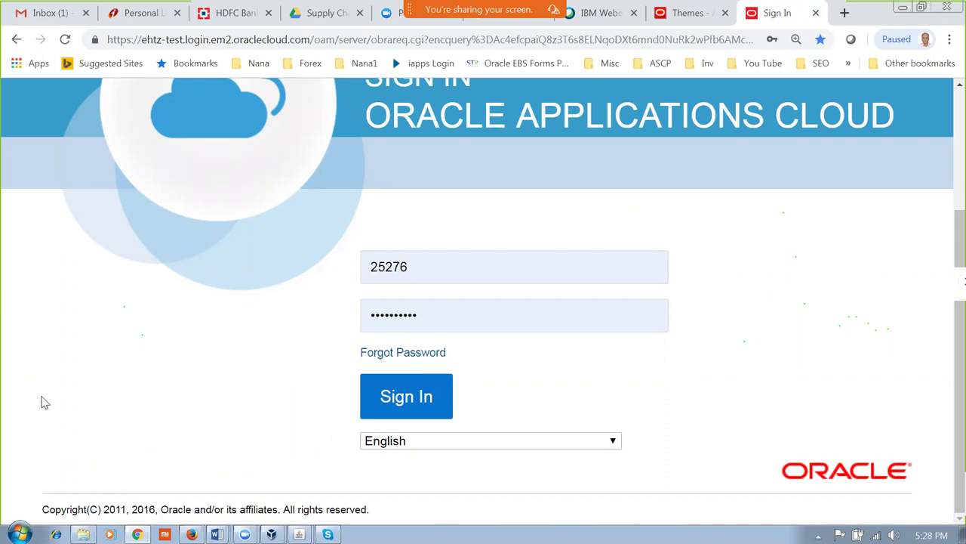
scroll(451, 209, "up", 1)
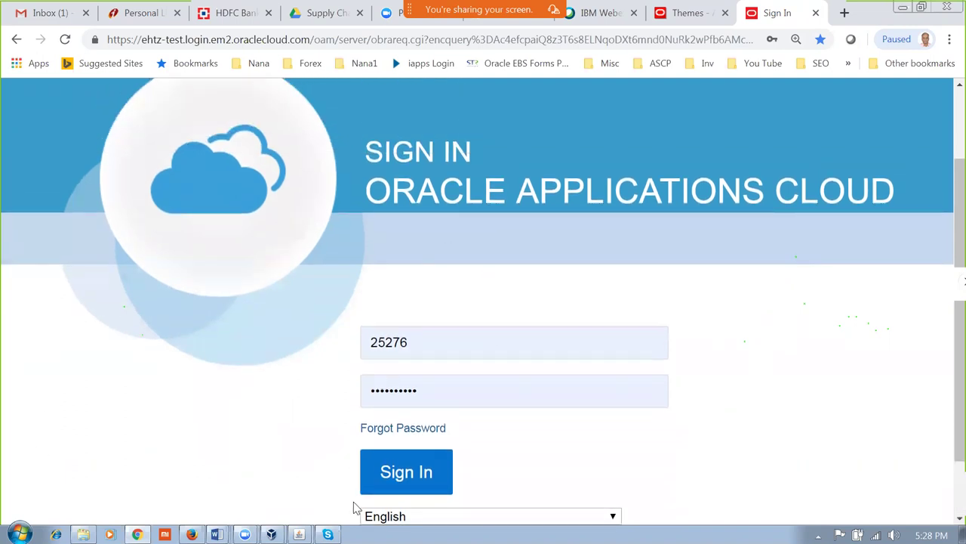
left_click(422, 470)
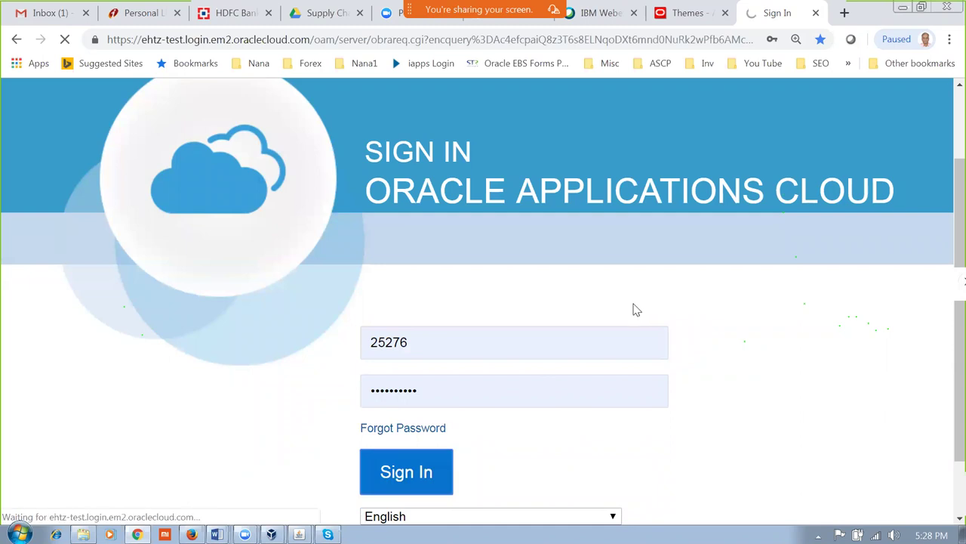
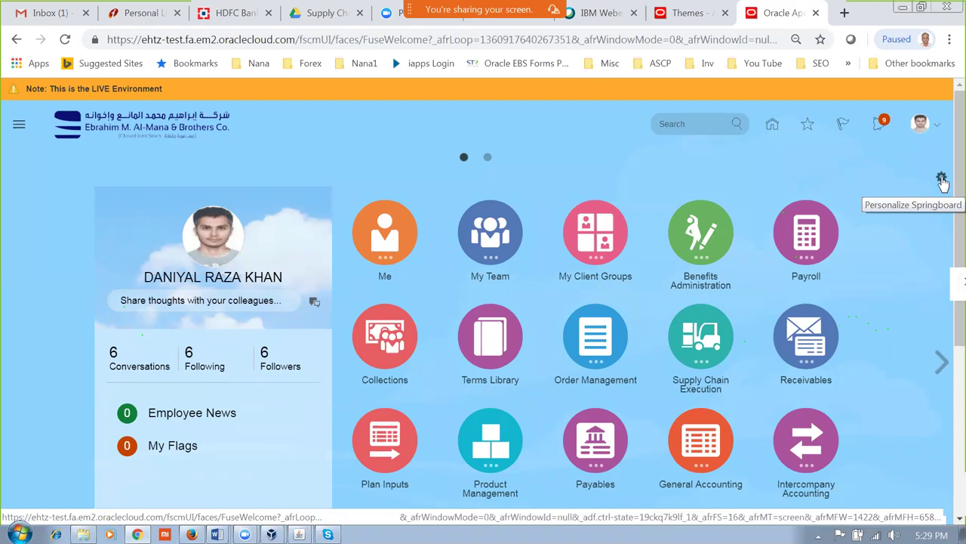
Step: Uncheck the Me group in Personalize Springboard and confirm, leaving Cash Management, Payables and General Accounting
left_click(942, 179)
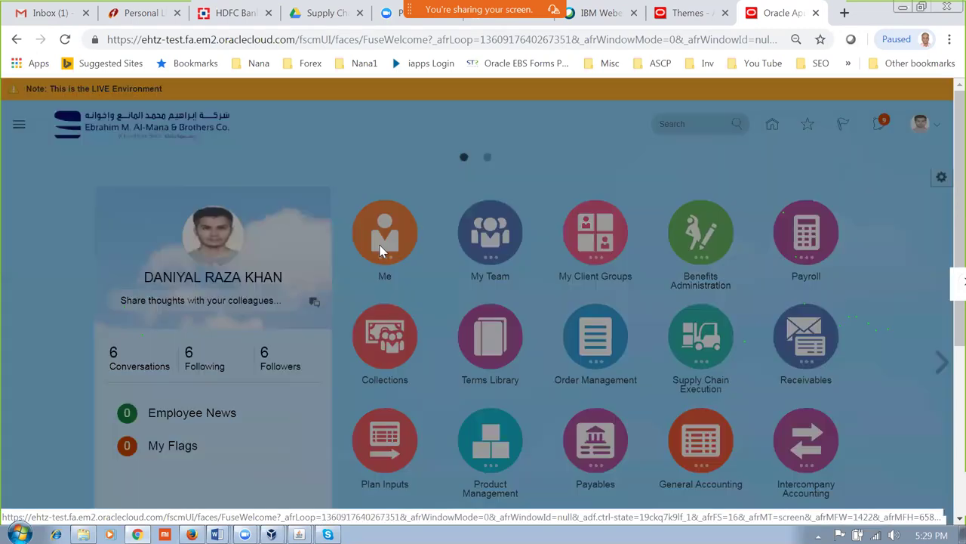
left_click(229, 124)
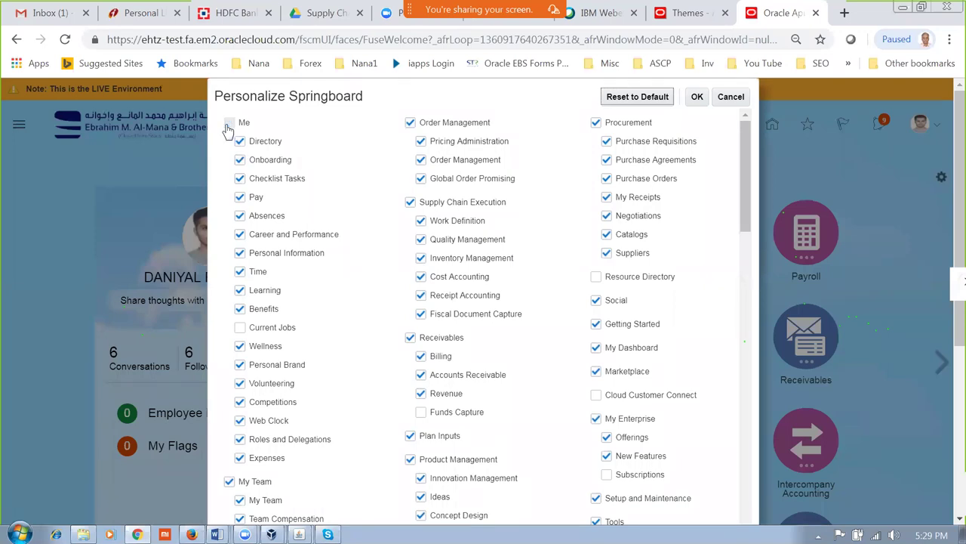
left_click(696, 96)
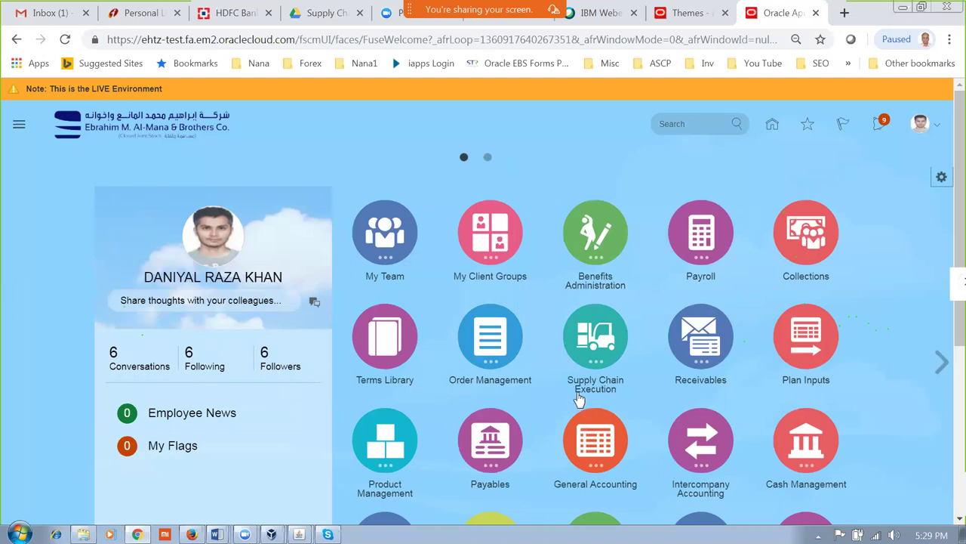
left_click(799, 417)
left_click(940, 178)
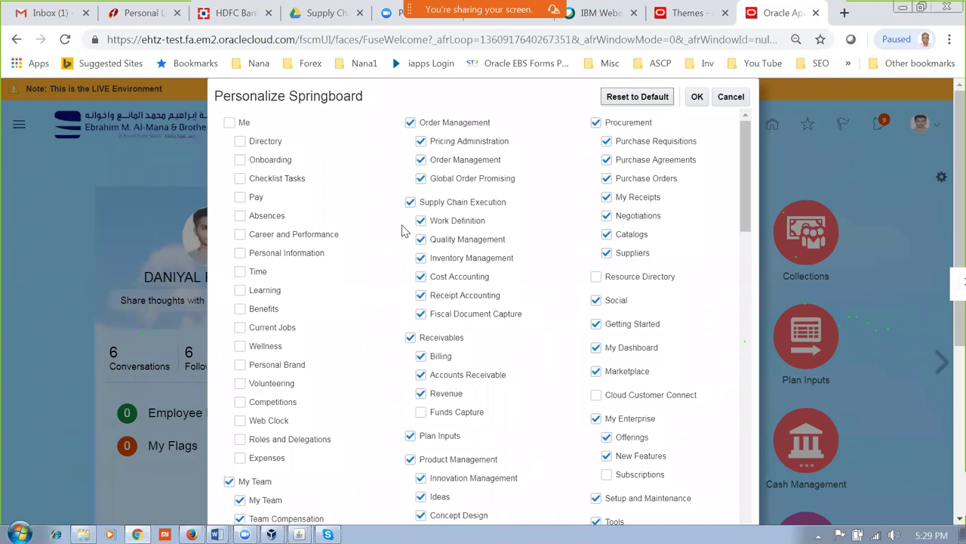
left_click(729, 98)
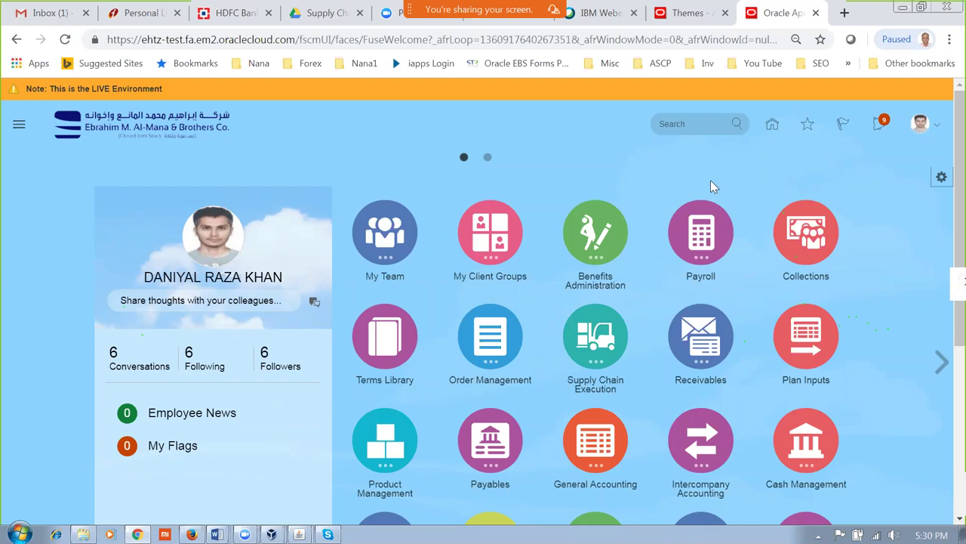
left_click(689, 13)
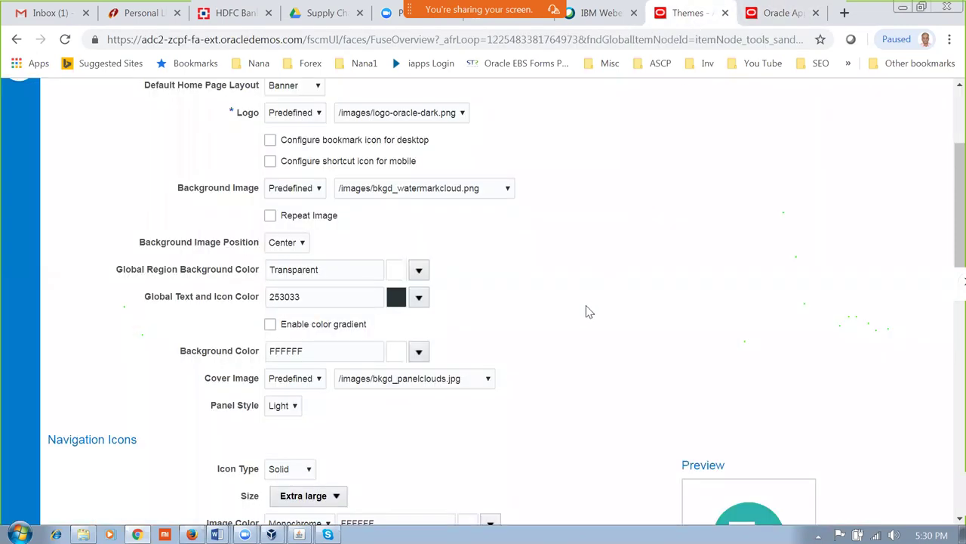
scroll(586, 305, "up", 3)
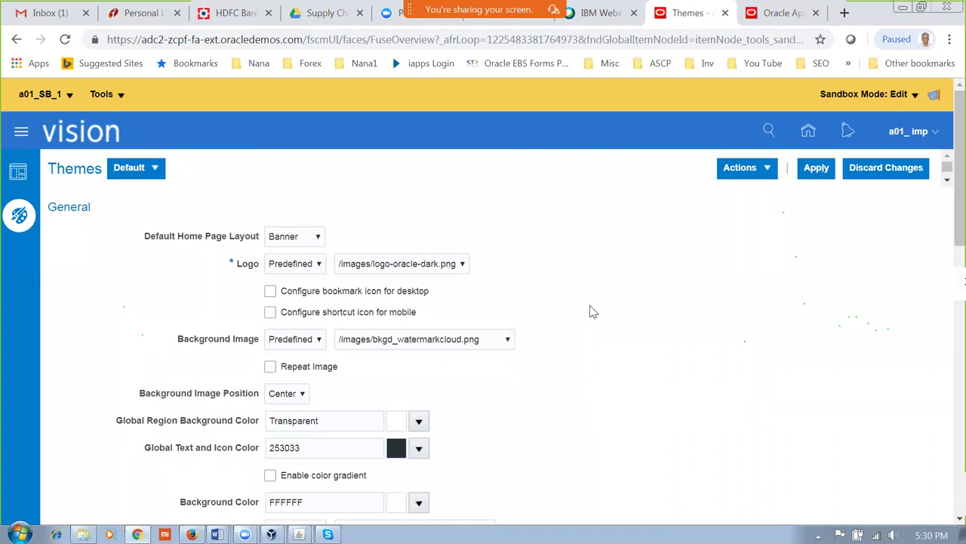
left_click(786, 22)
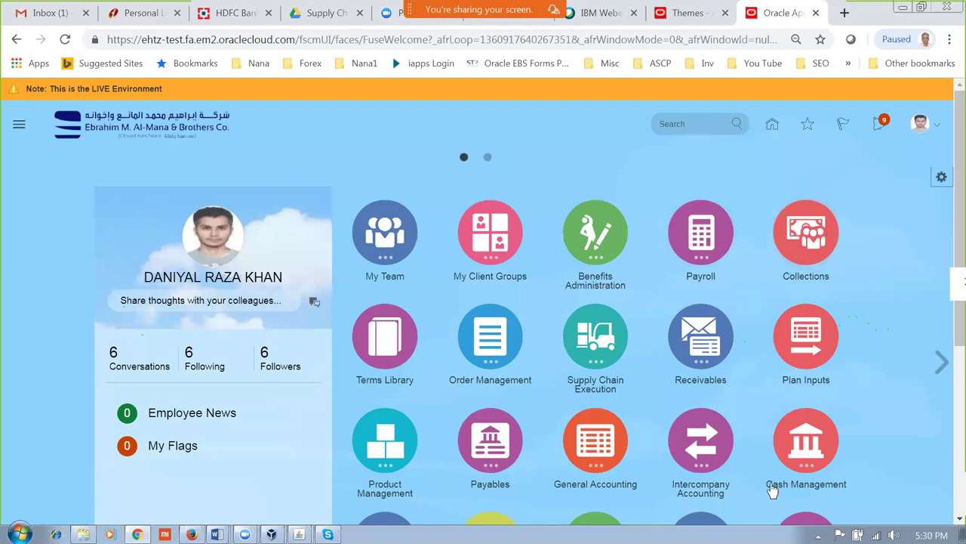
left_click(18, 127)
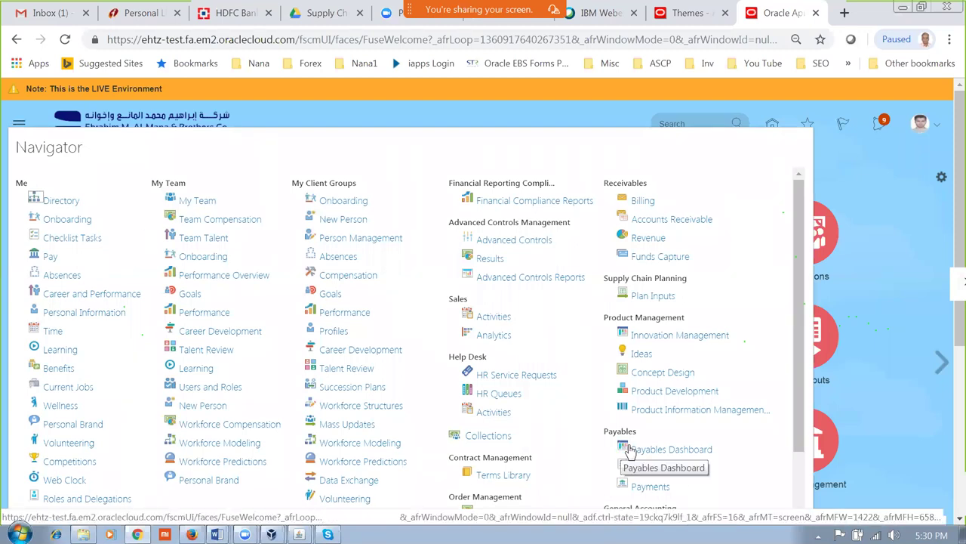
left_click(870, 286)
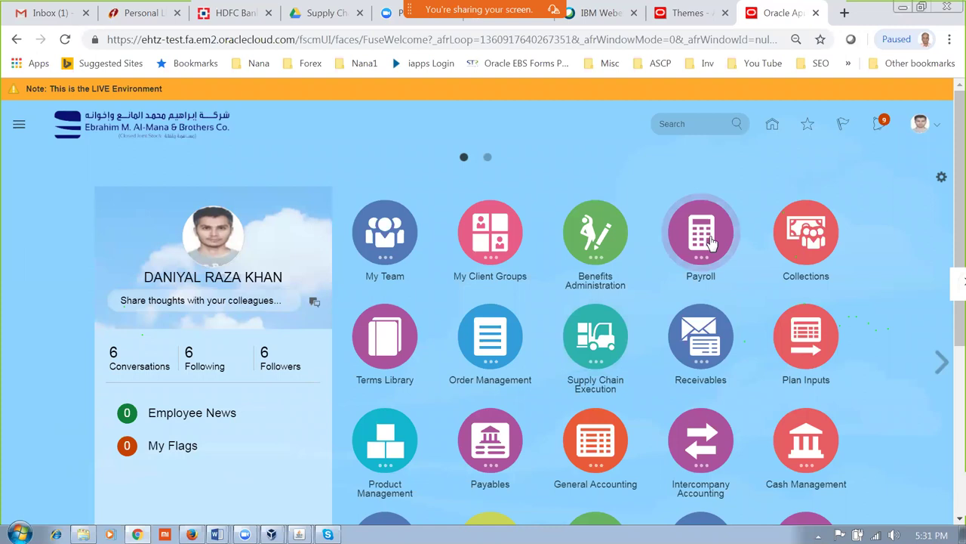
Step: Review the Themes settings page in sandbox a01_SB_1, briefly checking the springboard tab
left_click(685, 19)
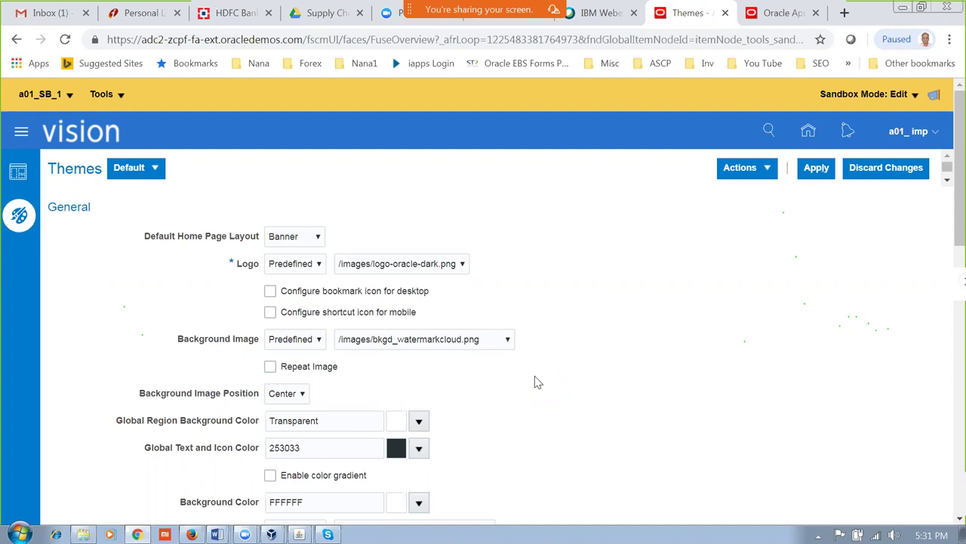
left_click_drag(945, 239, 945, 352)
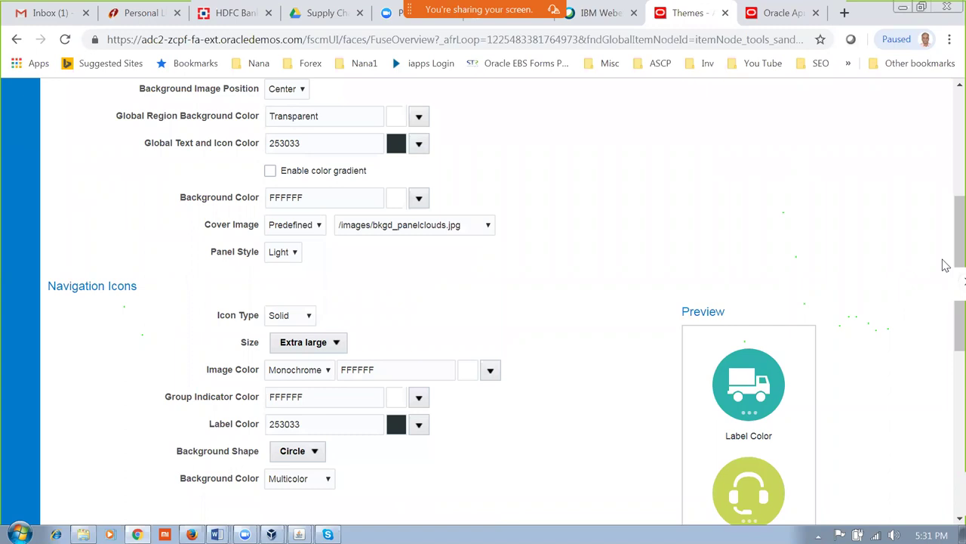
left_click_drag(945, 260, 946, 149)
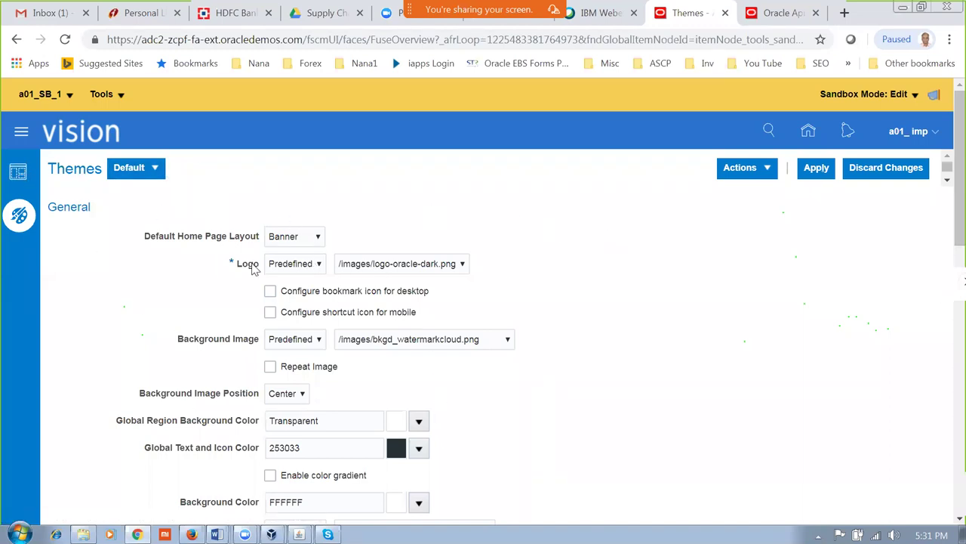
left_click(781, 12)
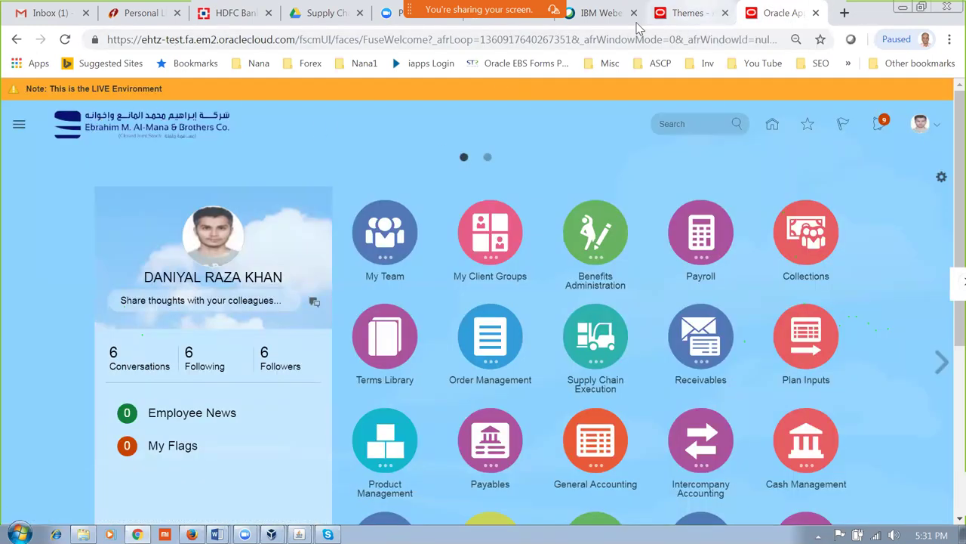
left_click(658, 14)
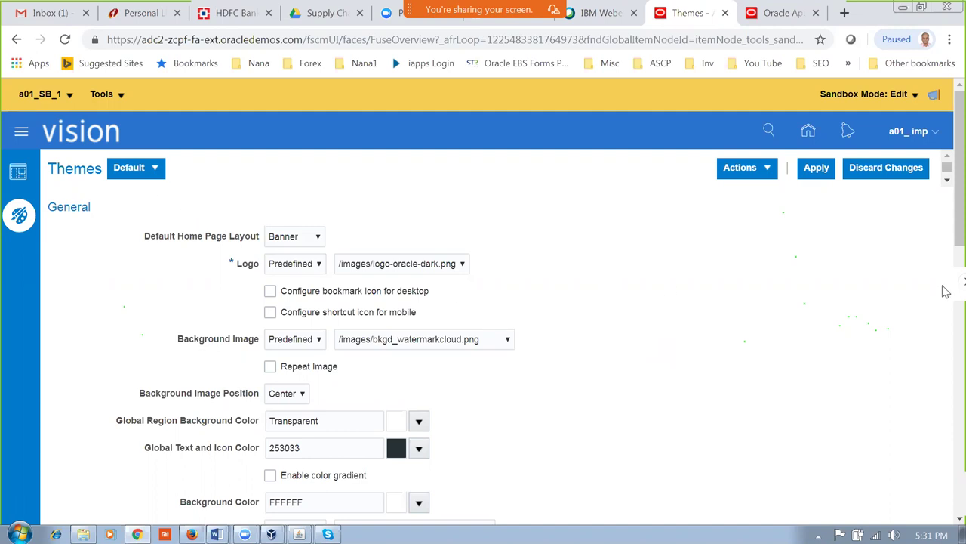
Step: Save the current theme settings under the theme name a01_Theme
scroll(945, 291, "down", 5)
scroll(945, 380, "up", 8)
left_click(831, 168)
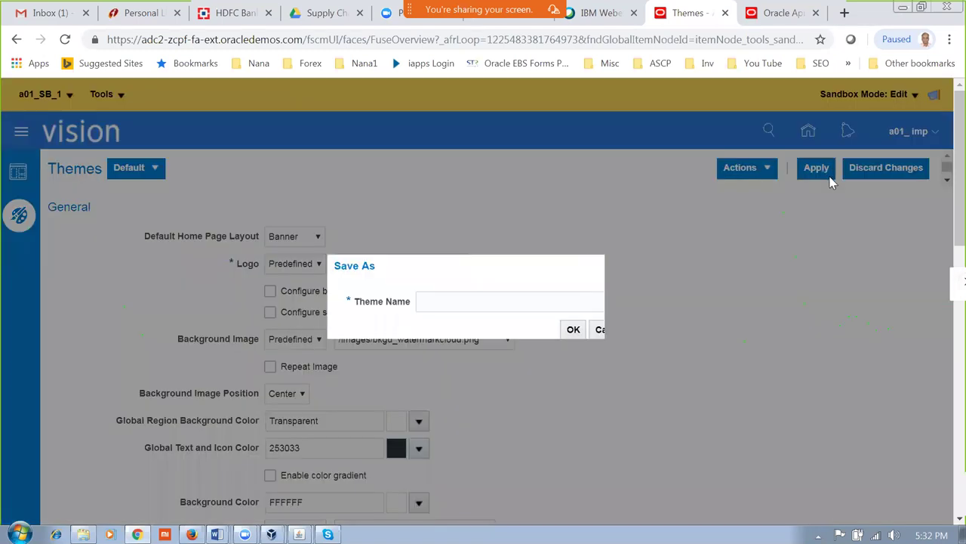
type("a01_Theme")
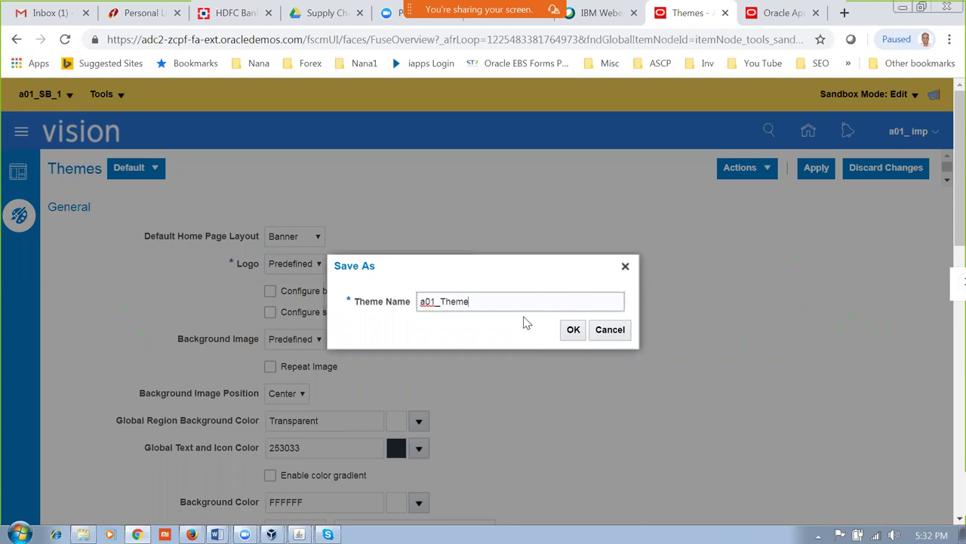
left_click(572, 331)
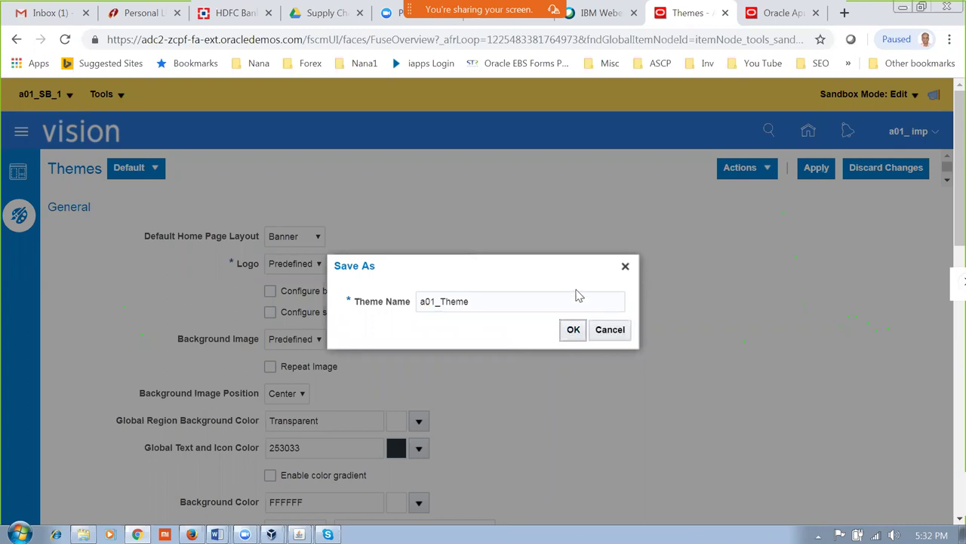
left_click(570, 331)
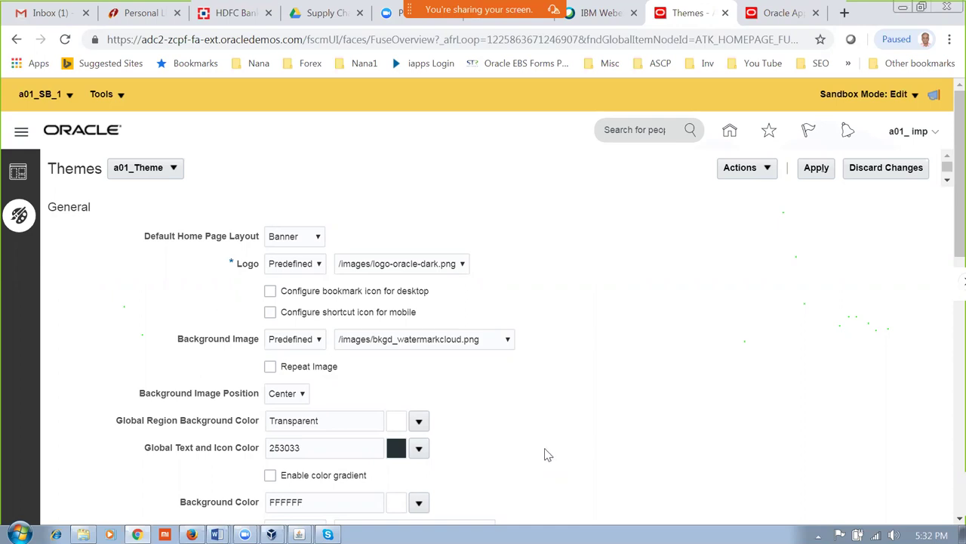
Step: Apply the a01_Theme theme from the Themes page
left_click(819, 169)
Step: Review the Banner-layout home springboard, then open the a01_SB_1 sandbox dropdown
left_click(729, 136)
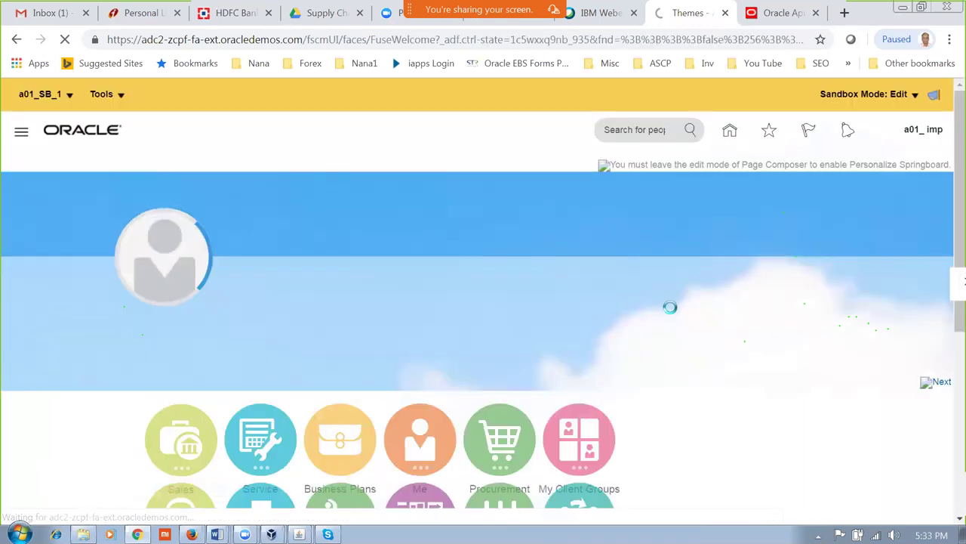
scroll(671, 314, "down", 2)
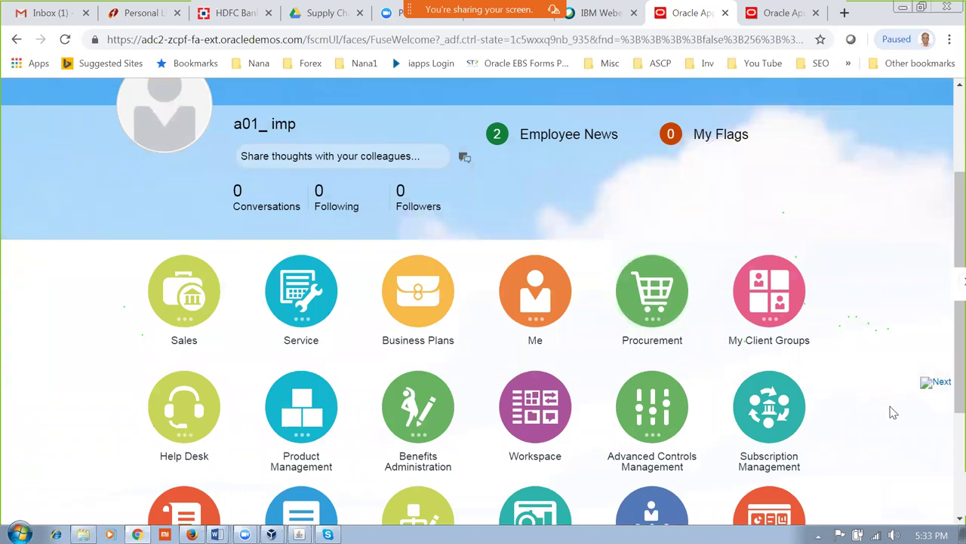
scroll(888, 413, "up", 1)
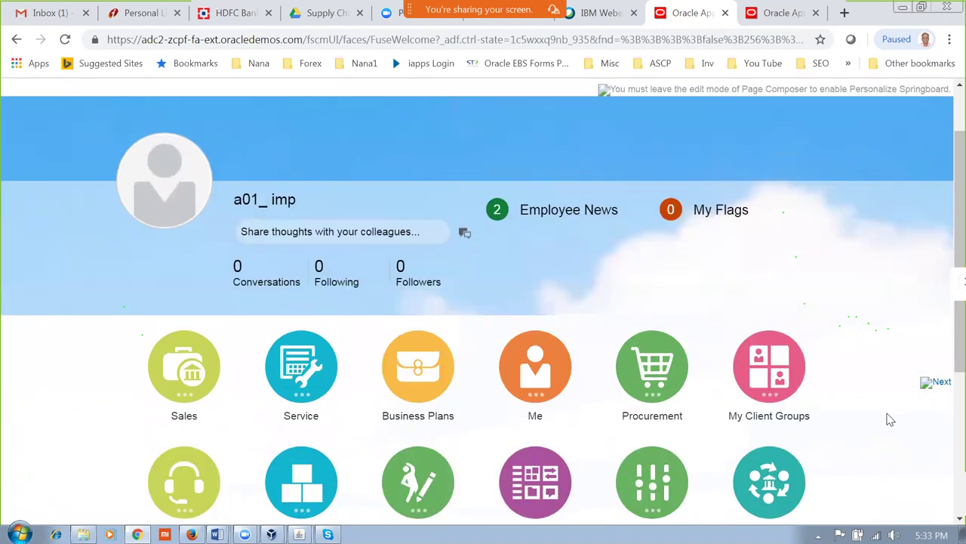
scroll(888, 419, "up", 1)
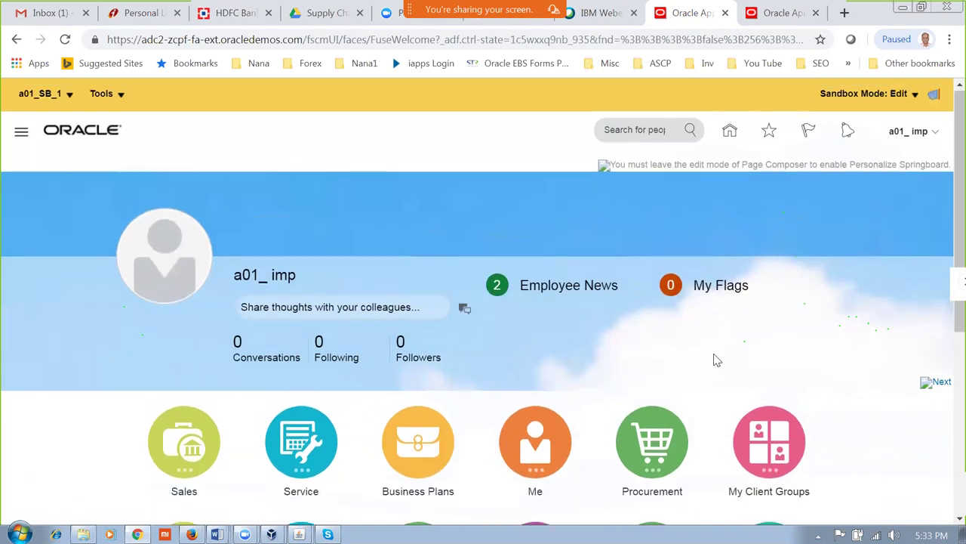
left_click(44, 92)
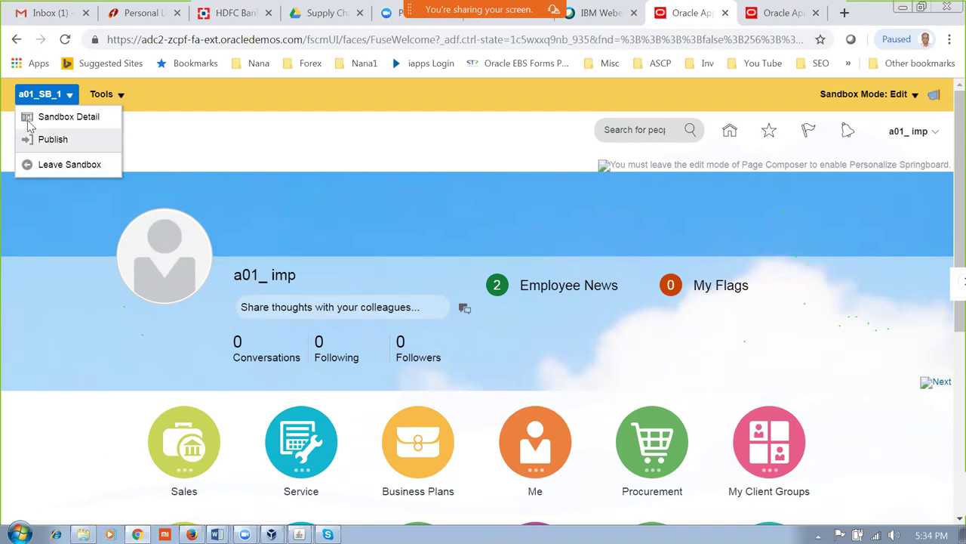
Step: Open Sandbox Detail for a01_SB_1 to see its changed a01_Theme skin files
left_click(52, 142)
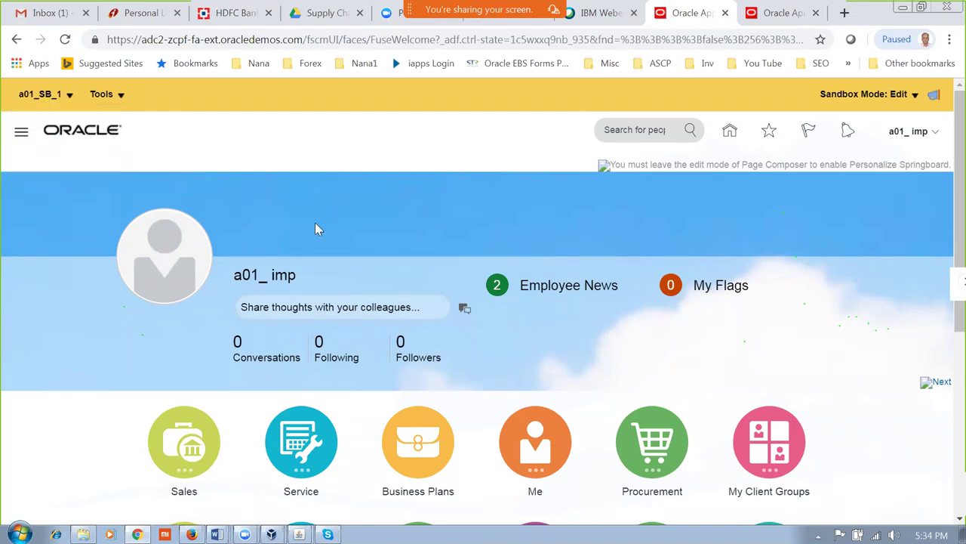
left_click(588, 331)
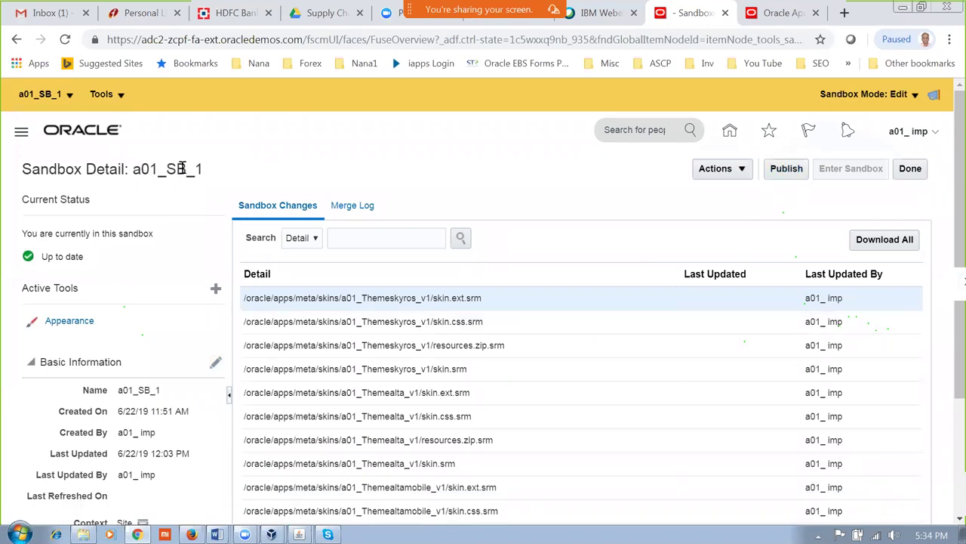
left_click_drag(141, 168, 176, 169)
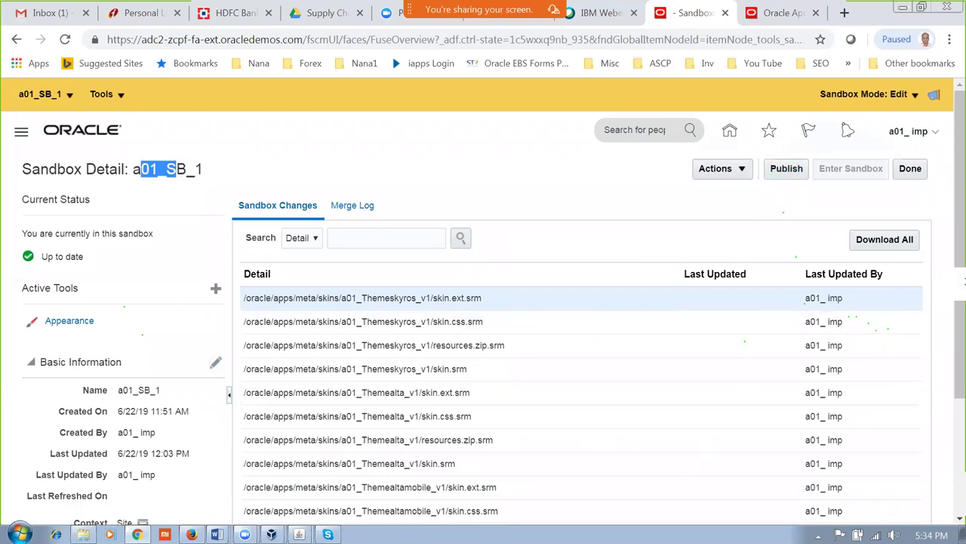
mouse_move(328, 534)
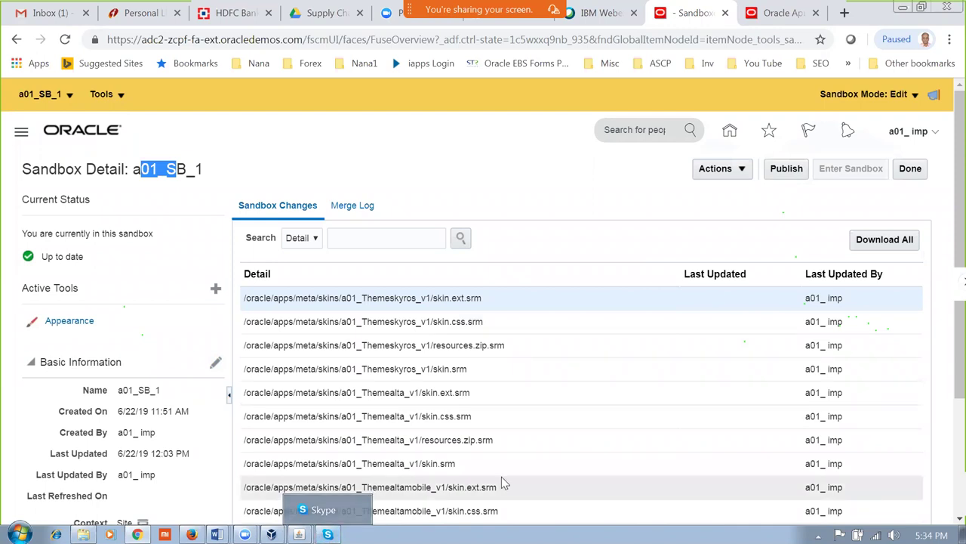
Step: Publish sandbox a01_SB_1, confirming with Continue to Publish
left_click(792, 172)
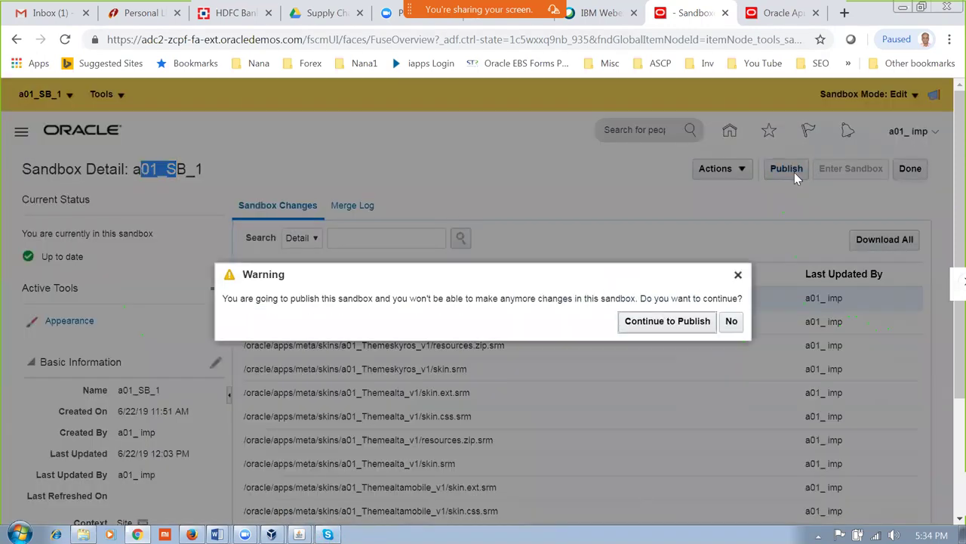
left_click(660, 323)
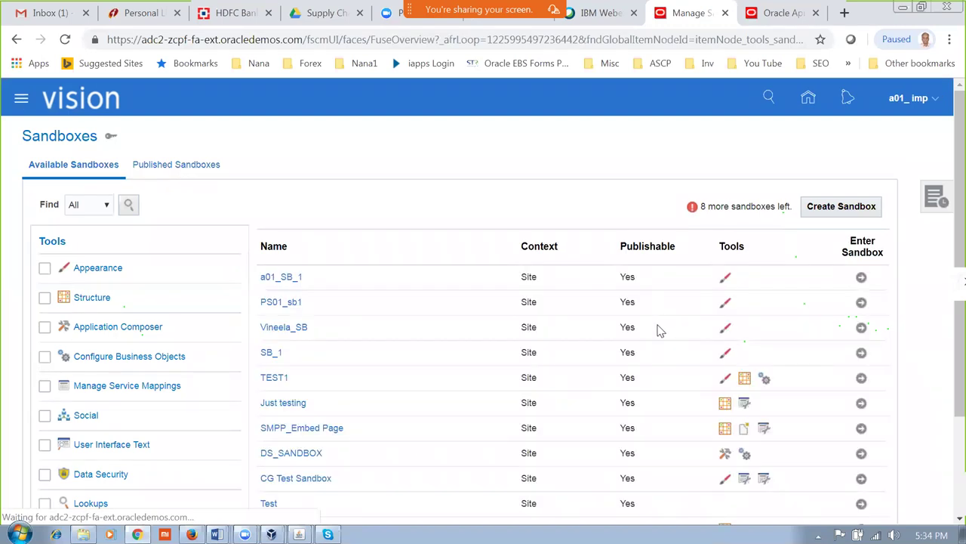
Step: Return home and scroll the springboard to check the published Oracle-branded Banner layout
left_click(809, 100)
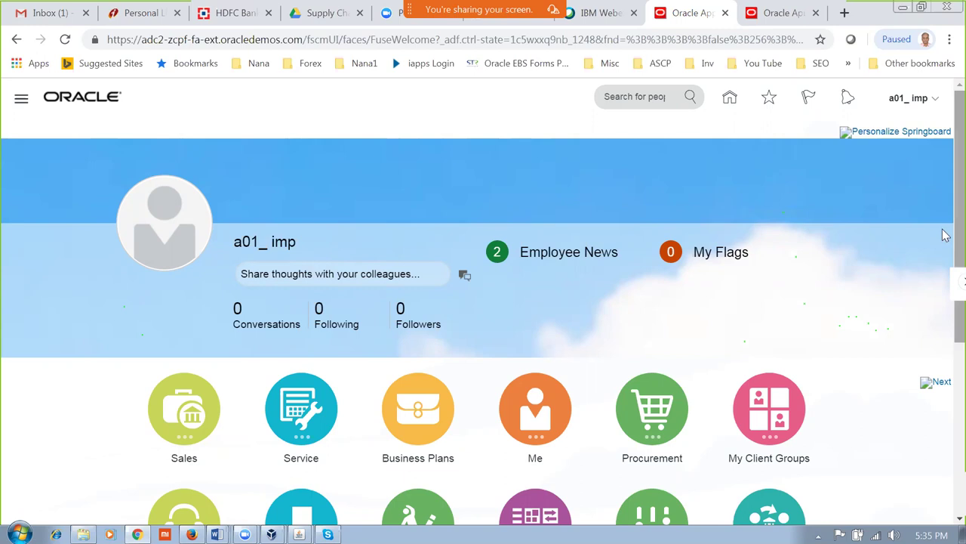
scroll(945, 350, "down", 3)
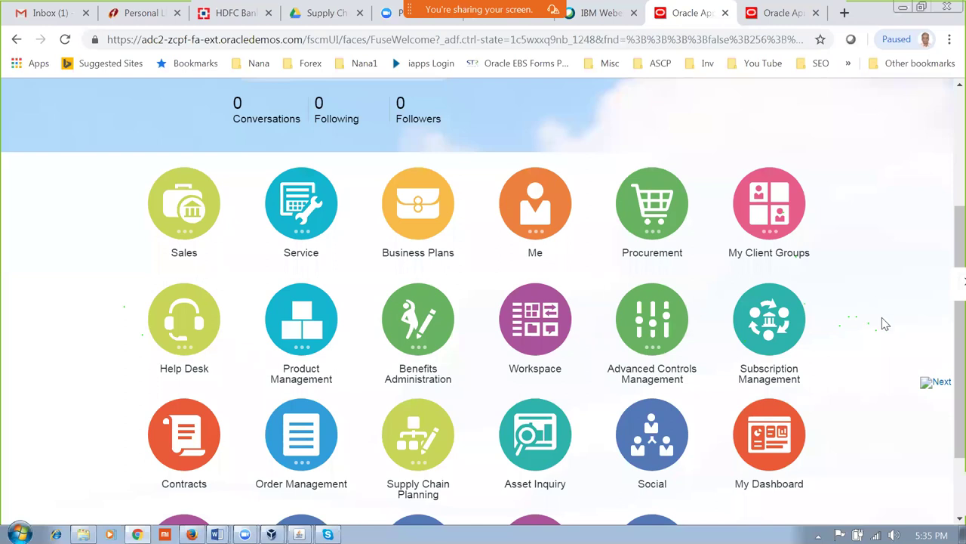
scroll(946, 355, "up", 3)
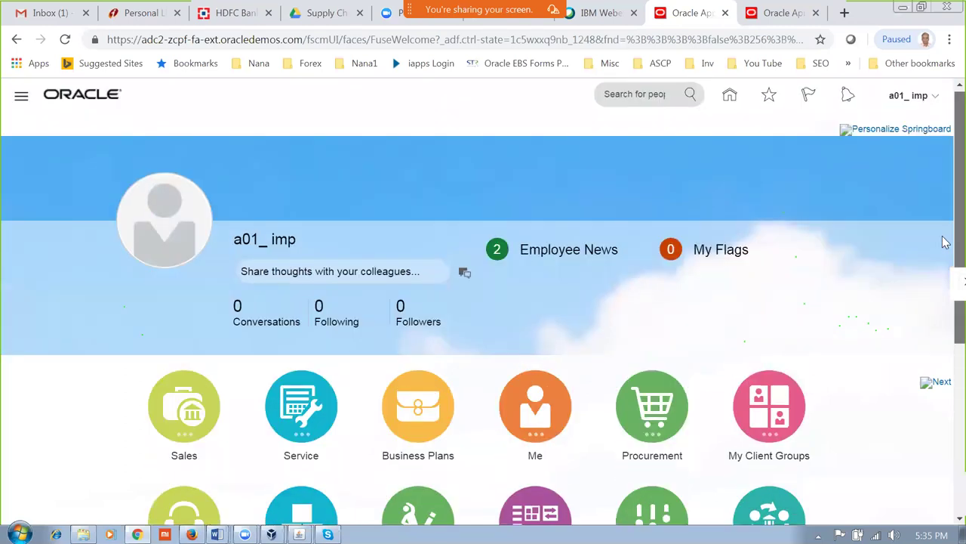